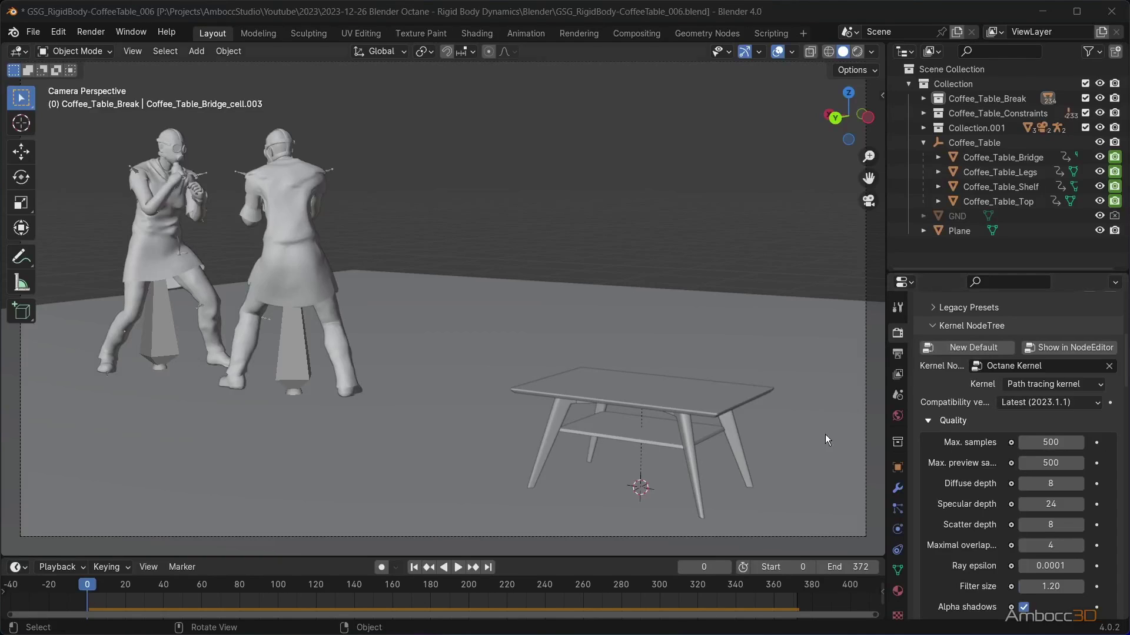
# - Play the fight animation briefly and return to the first frame
pyautogui.click(457, 567)
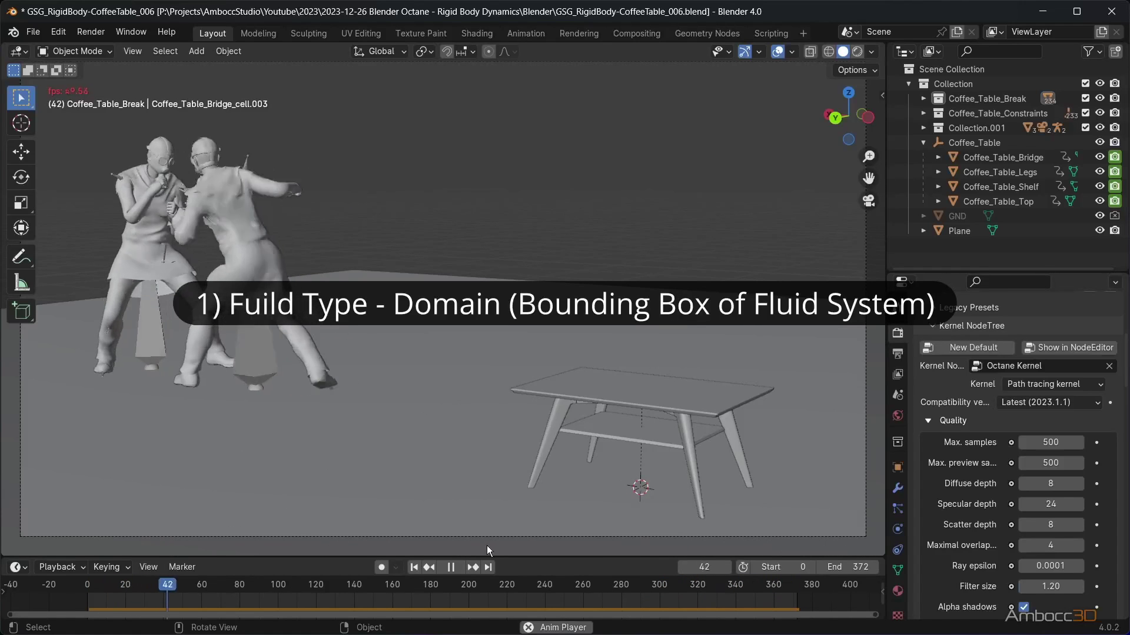
pyautogui.click(451, 568)
pyautogui.click(414, 567)
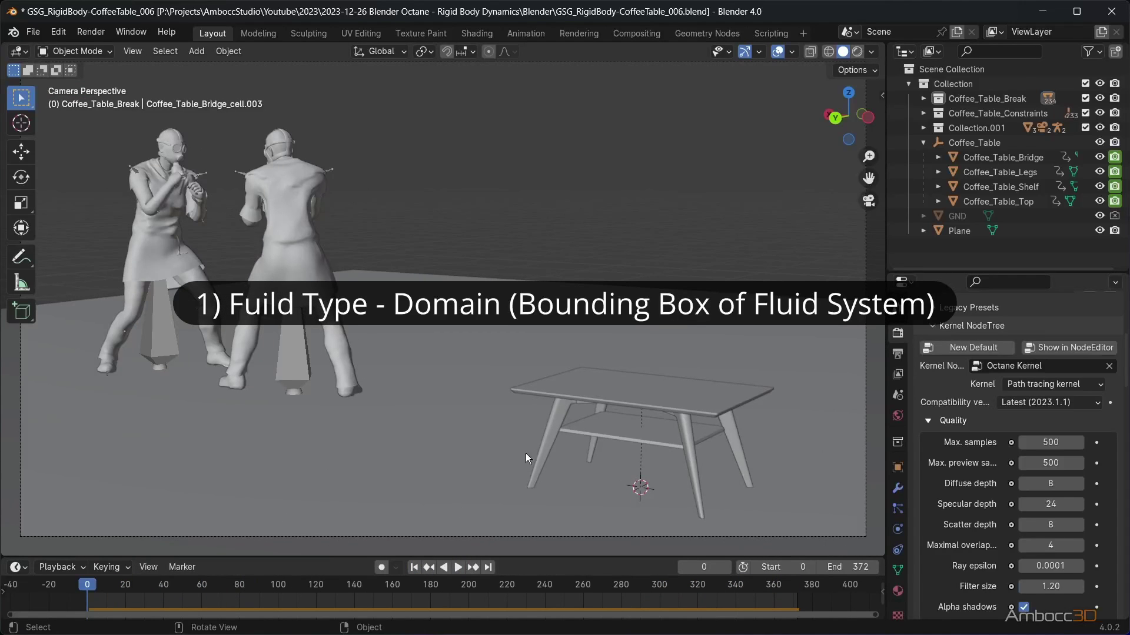
# - Set the animation's start frame to 214 and move the current frame to 215
pyautogui.click(608, 406)
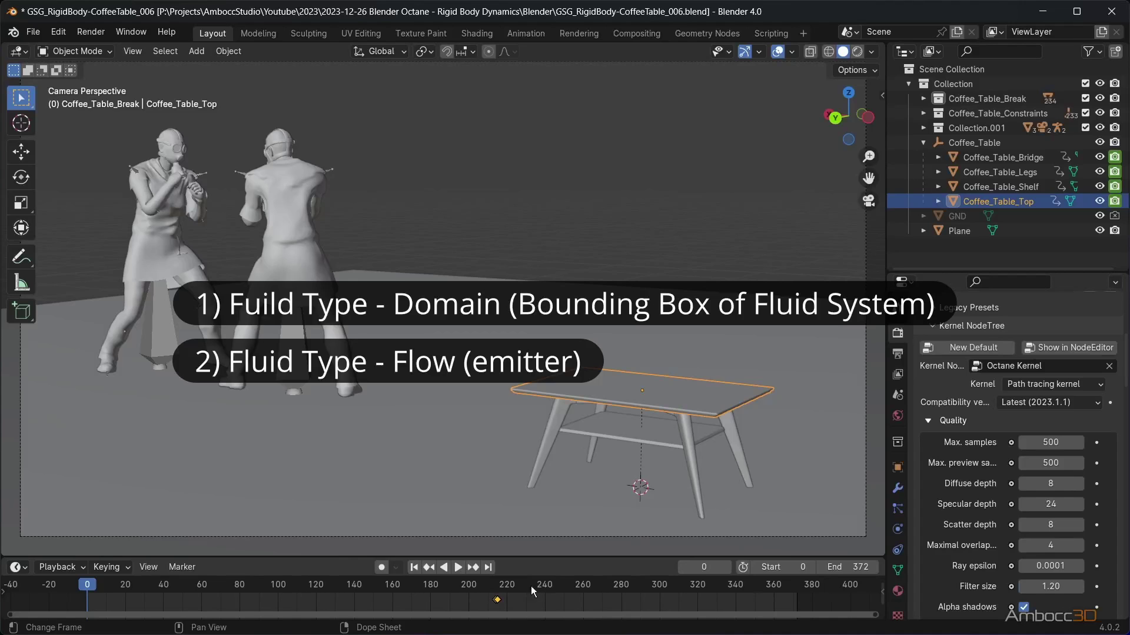
pyautogui.moveTo(531, 586); pyautogui.dragTo(496, 591)
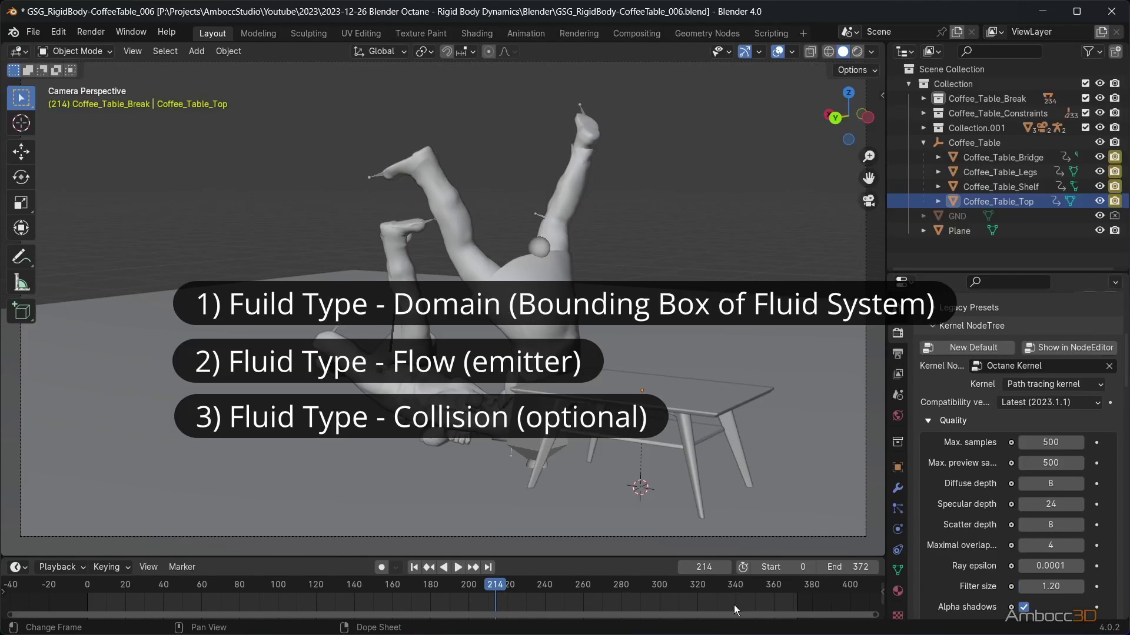
pyautogui.click(783, 567)
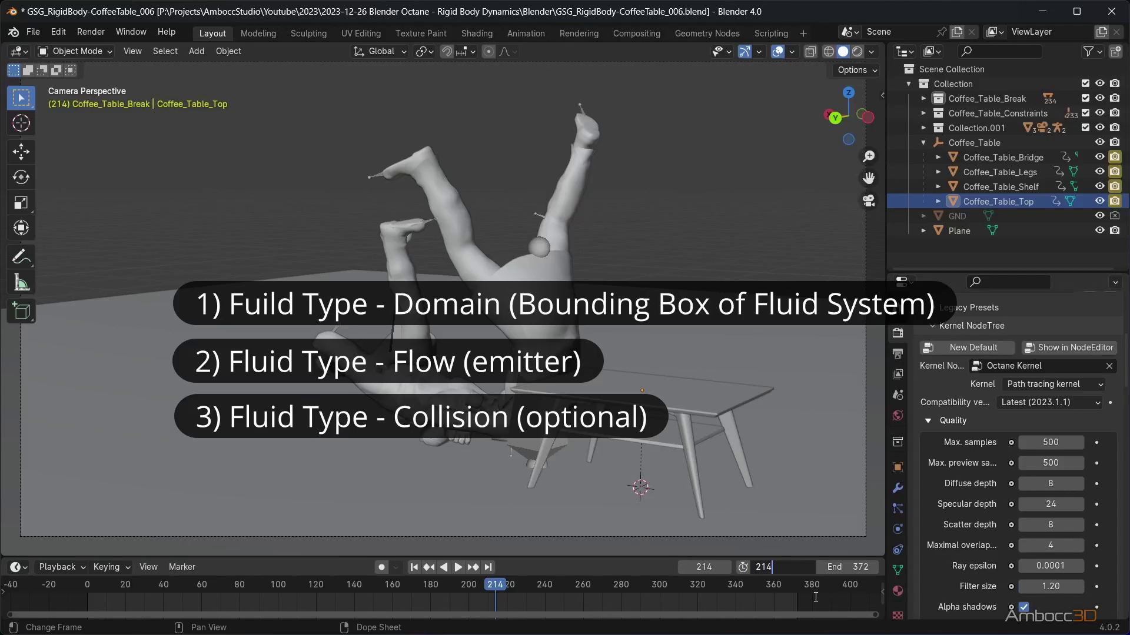
pyautogui.press('Return')
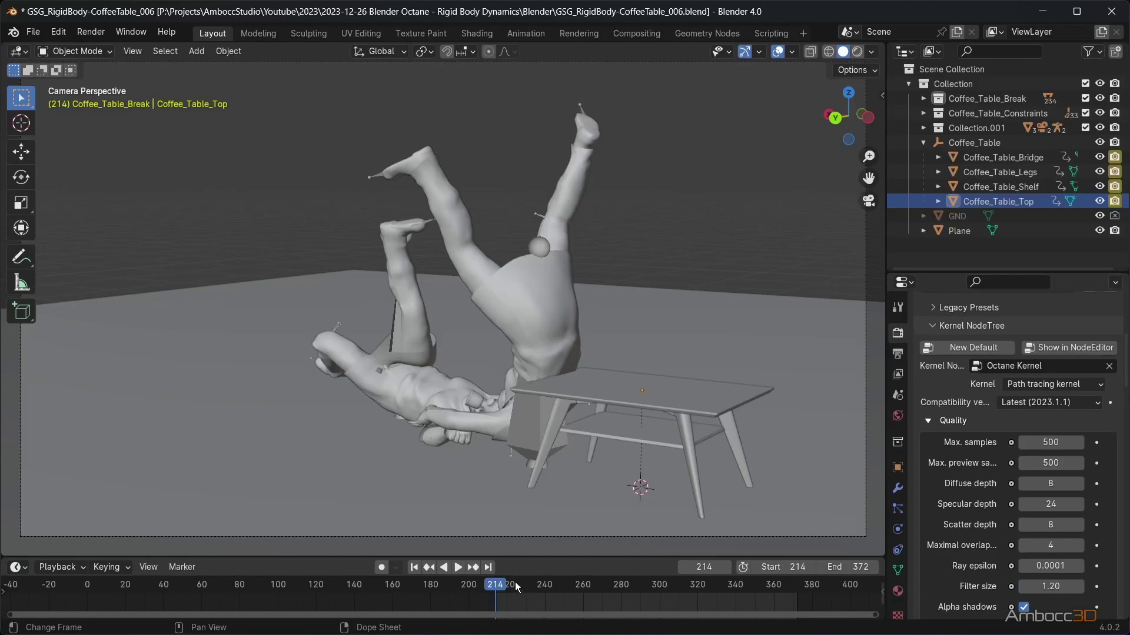
pyautogui.moveTo(498, 590)
pyautogui.mouseDown()
pyautogui.moveTo(696, 585)
pyautogui.moveTo(499, 600)
pyautogui.mouseUp()
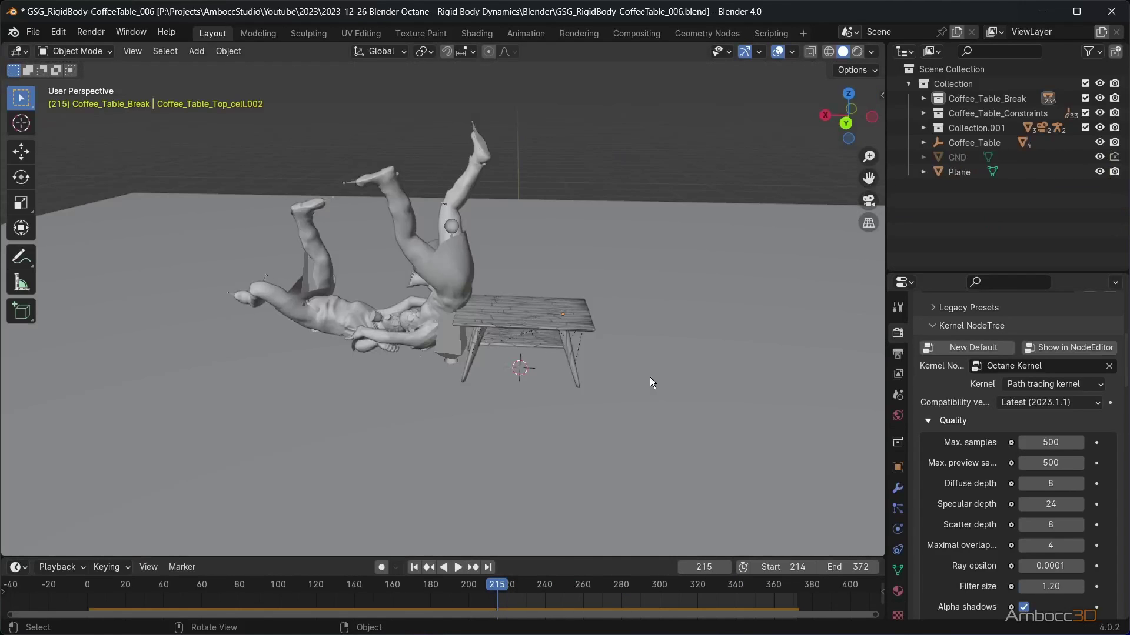
# - Add a cube mesh at the 3D cursor and move it up 1 m along Z
pyautogui.hotkey('shift', 'a')
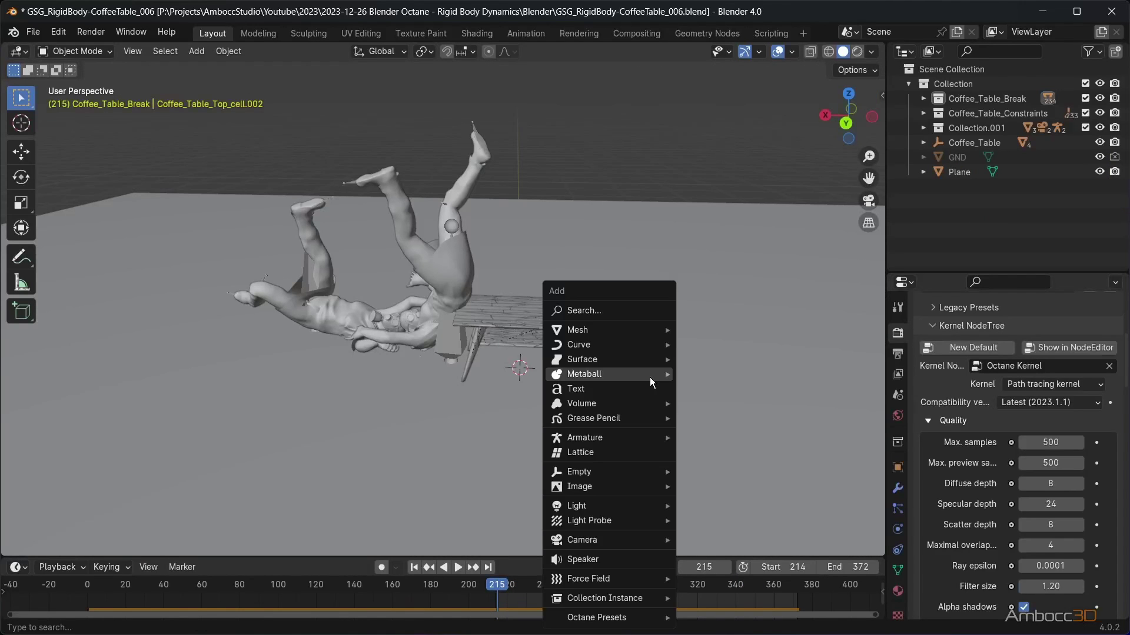
pyautogui.moveTo(647, 332)
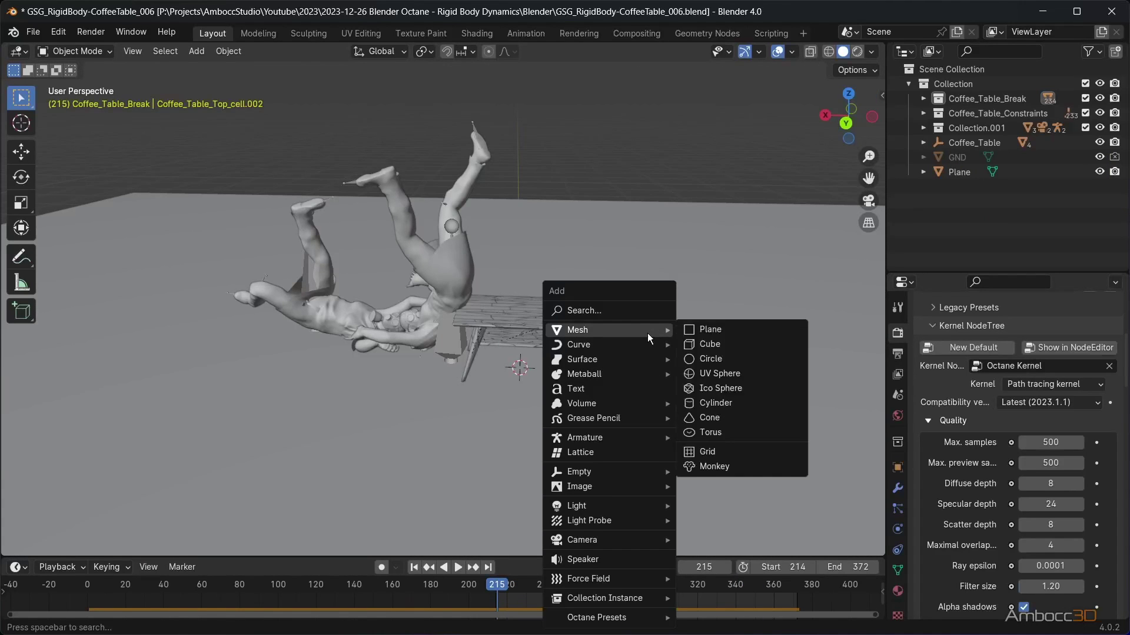
pyautogui.click(706, 348)
pyautogui.moveTo(583, 405); pyautogui.dragTo(579, 382, button='middle')
pyautogui.scroll(-5, 560, 398)
pyautogui.press('g')
pyautogui.write('z')
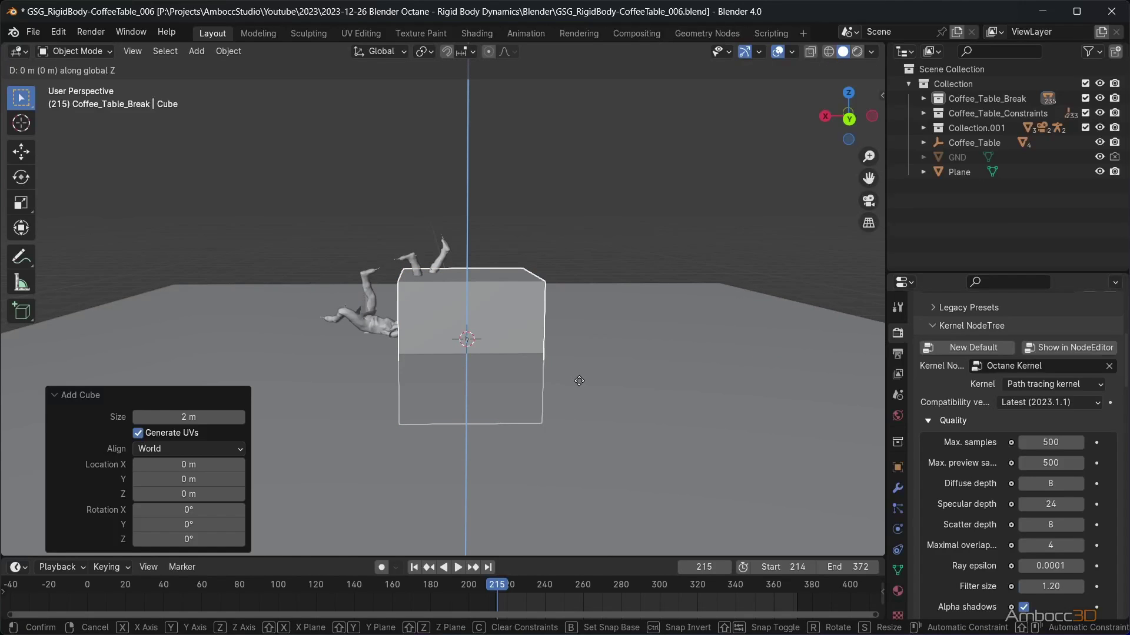
pyautogui.write('1')
pyautogui.press('Return')
# - Give the cube Fluid physics and set its type to Domain
pyautogui.moveTo(579, 381); pyautogui.dragTo(583, 400, button='middle')
pyautogui.click(897, 550)
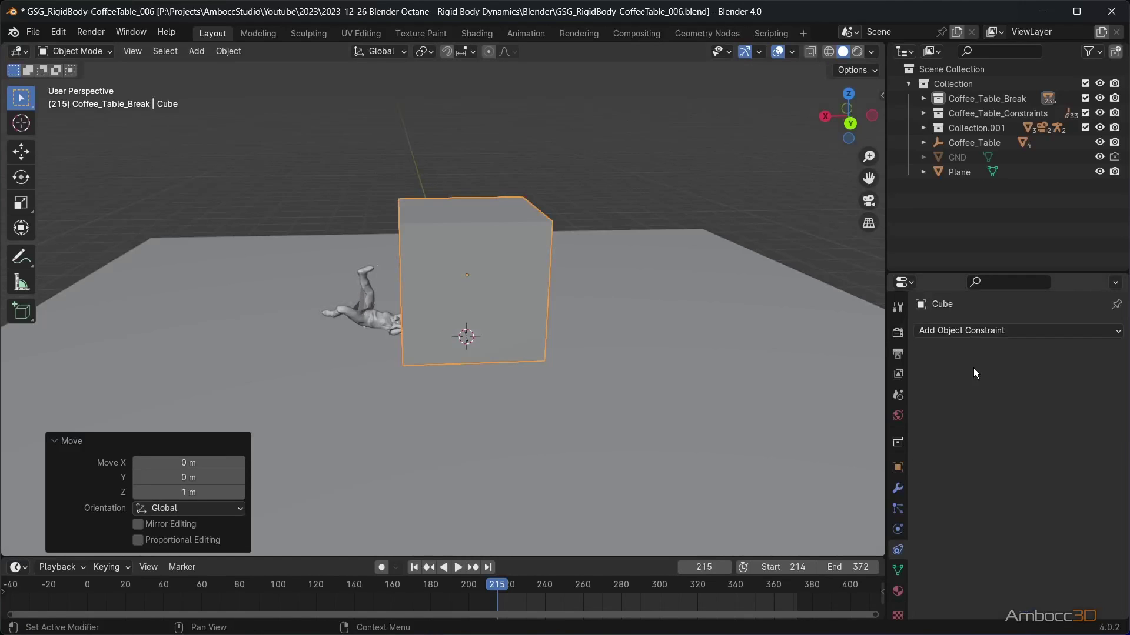
pyautogui.click(898, 531)
pyautogui.click(1078, 348)
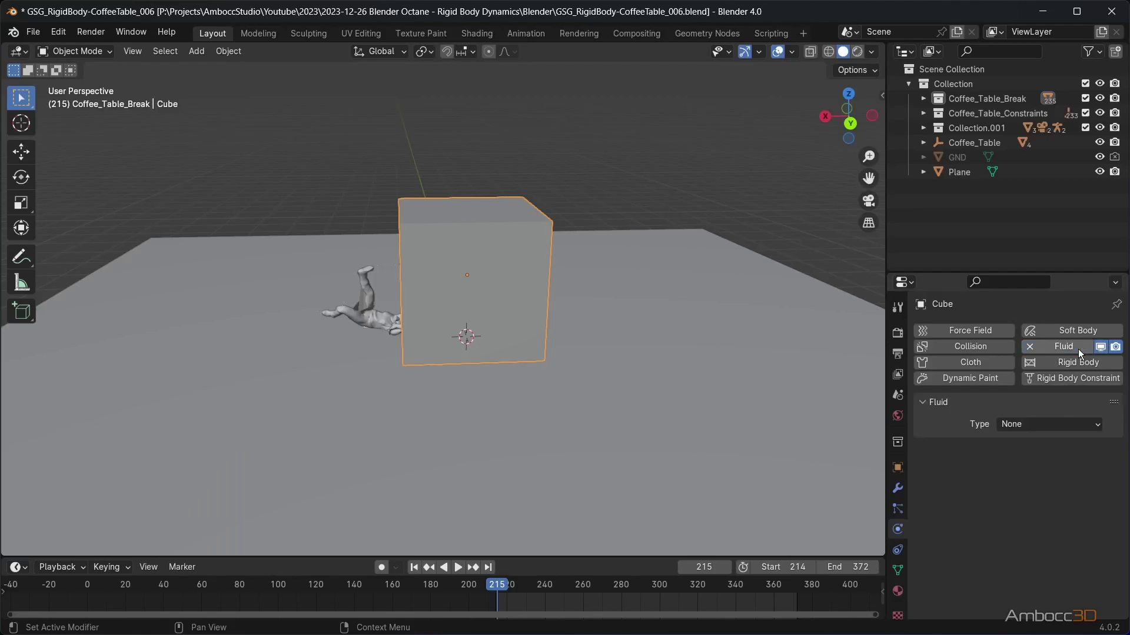
pyautogui.click(1016, 422)
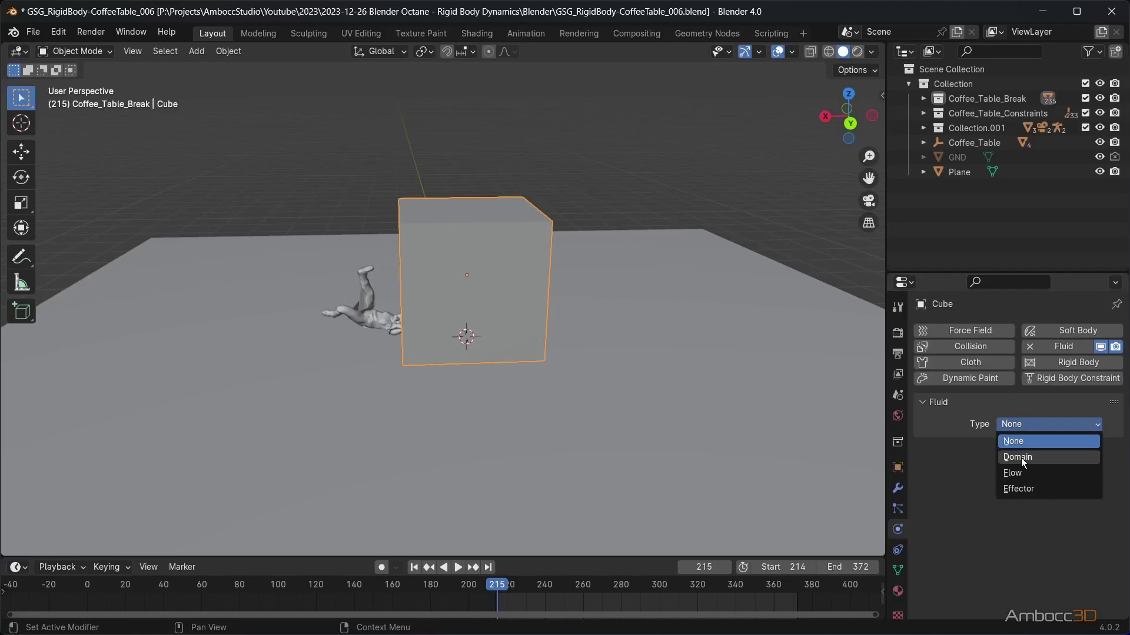
pyautogui.click(1022, 457)
# - Go to frame 371 and inspect from above how far the table debris scatters, briefly hiding the overlays
pyautogui.moveTo(565, 434); pyautogui.dragTo(494, 549, button='middle')
pyautogui.moveTo(502, 586); pyautogui.dragTo(796, 587)
pyautogui.moveTo(683, 422); pyautogui.dragTo(653, 473, button='middle')
pyautogui.press('KP_7')
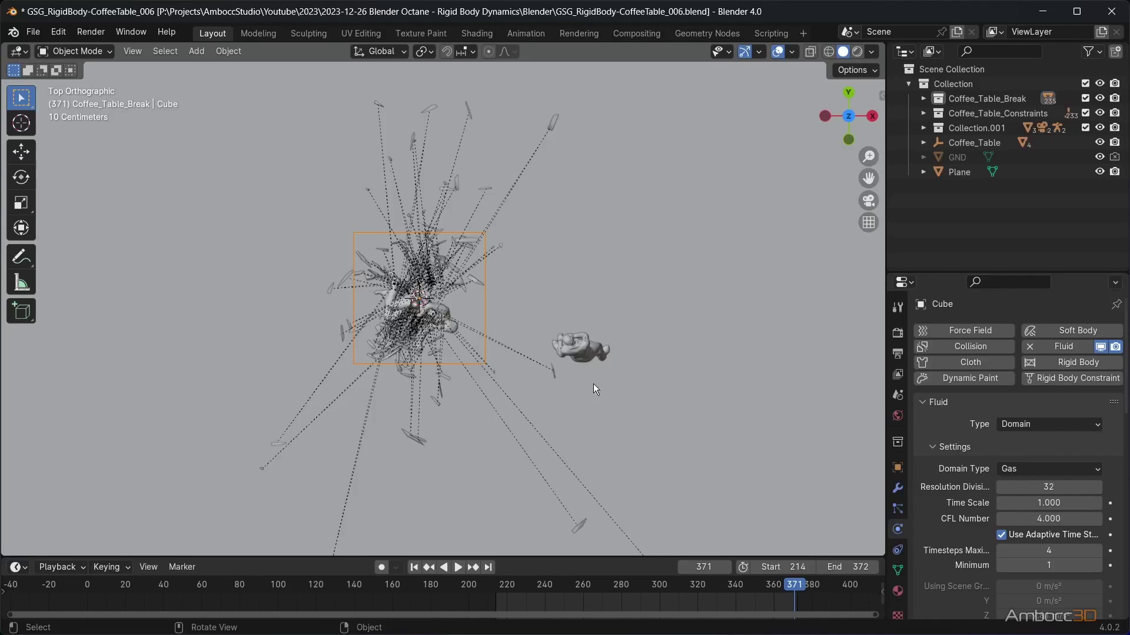
pyautogui.keyDown('shift'); pyautogui.moveTo(545, 309); pyautogui.dragTo(746, 232, button='middle'); pyautogui.keyUp('shift')
pyautogui.click(778, 52)
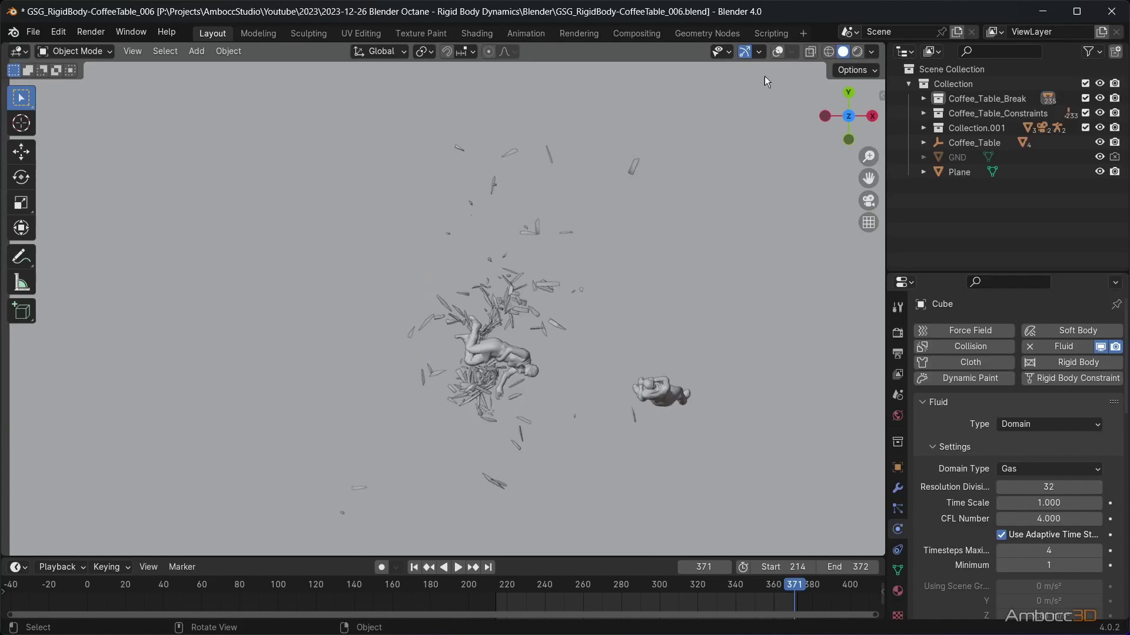
pyautogui.click(778, 52)
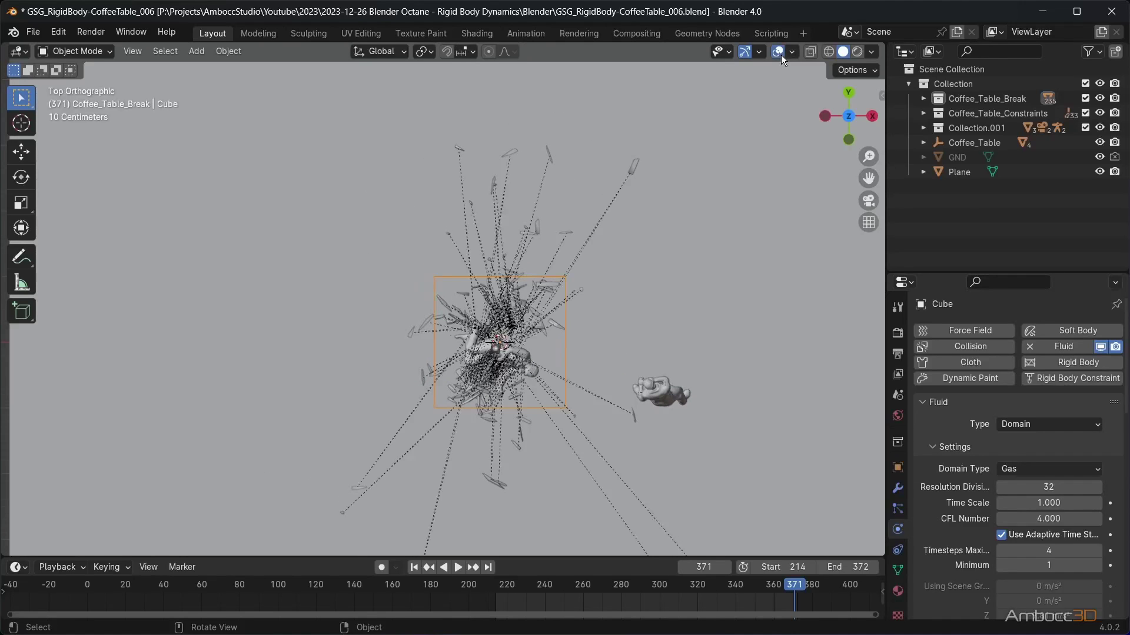
# - Scale the domain cube by about 2.56 in X and Y only, keeping its height
pyautogui.scroll(3, 567, 362)
pyautogui.scroll(-1, 567, 361)
pyautogui.press('g')
pyautogui.press('s')
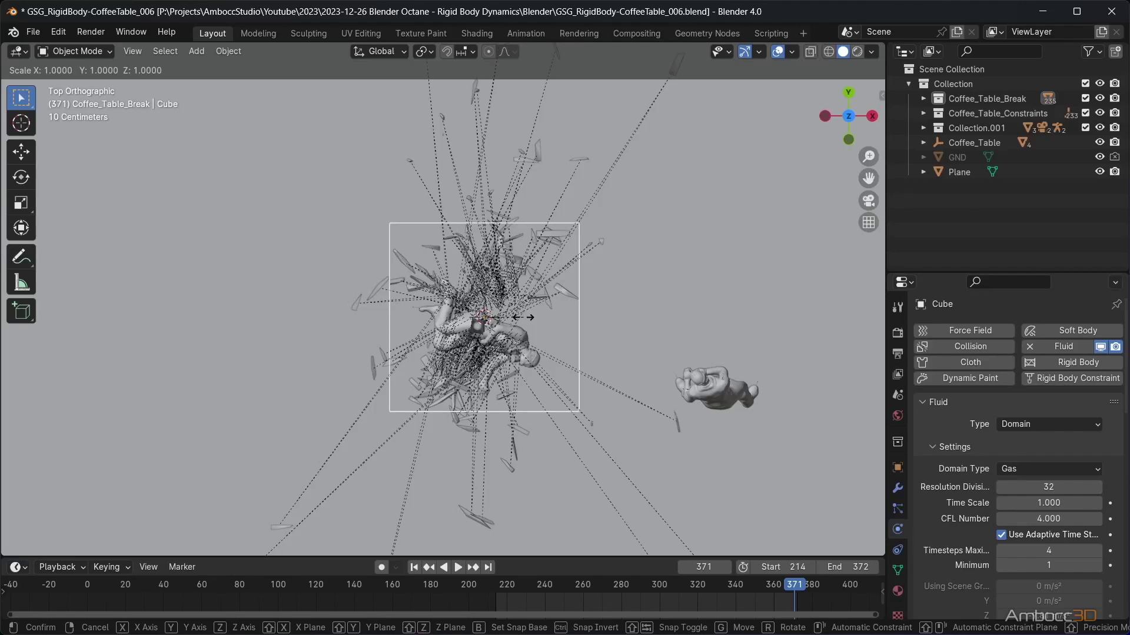
pyautogui.hotkey('shift', 'z')
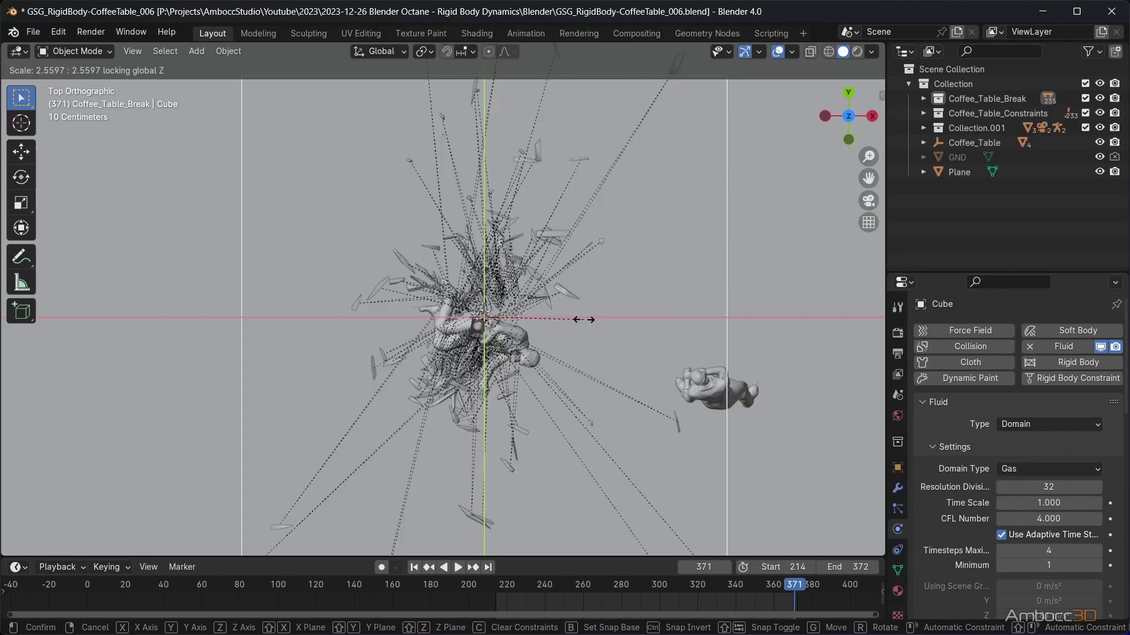
pyautogui.click(583, 320)
# - Move the domain about 0.35 m along Y and enlarge it uniformly by a factor of about 1.12
pyautogui.scroll(-3, 584, 319)
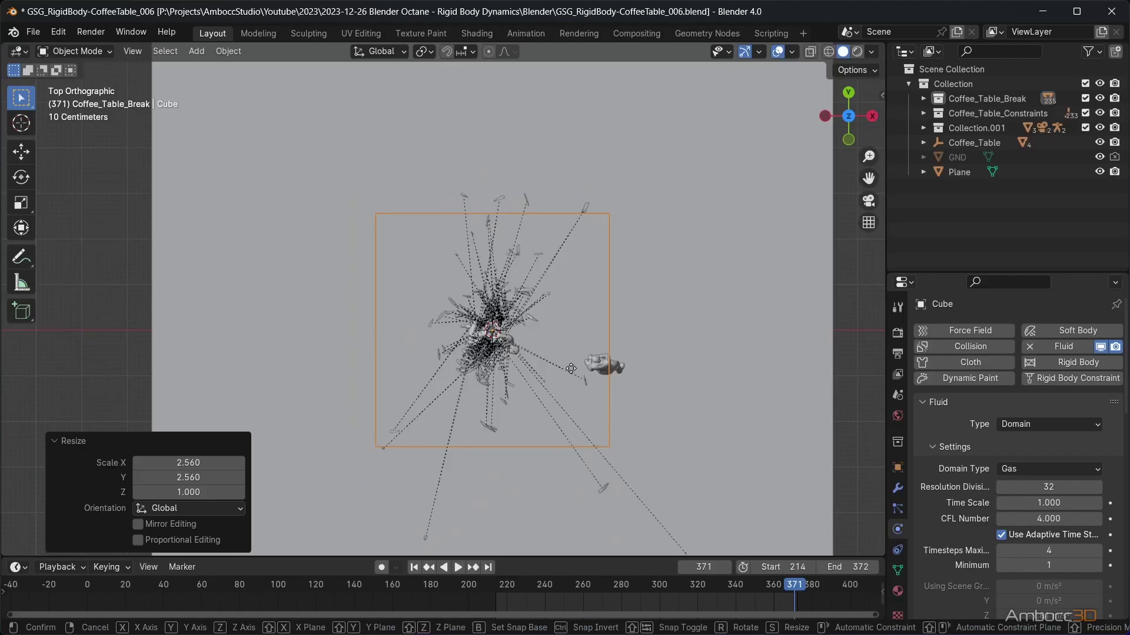
pyautogui.press('g')
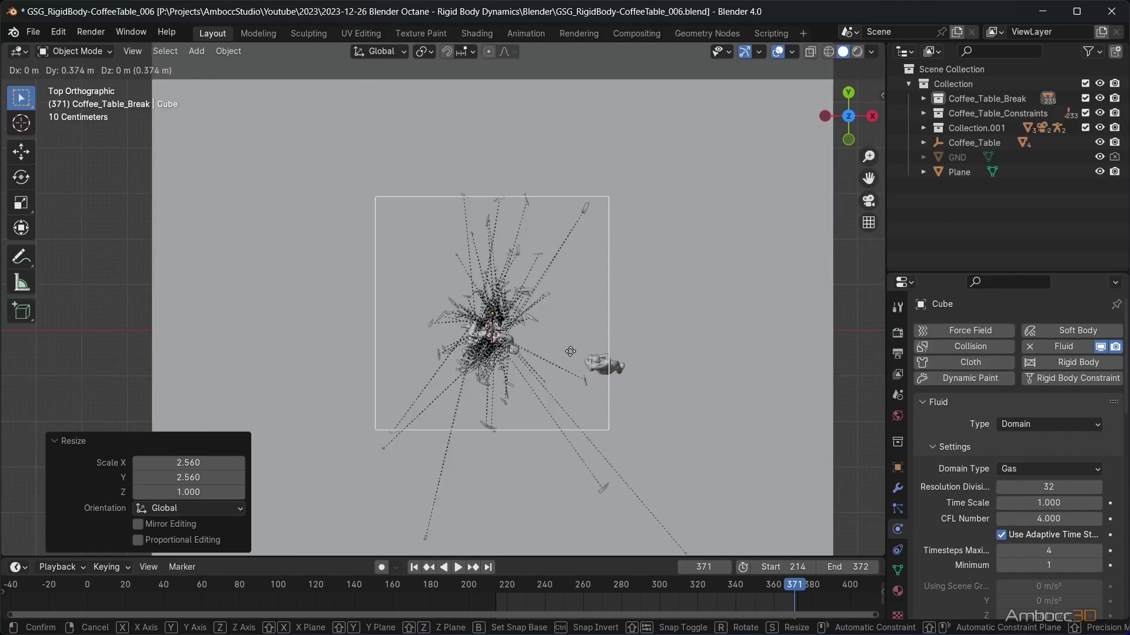
pyautogui.click(527, 341)
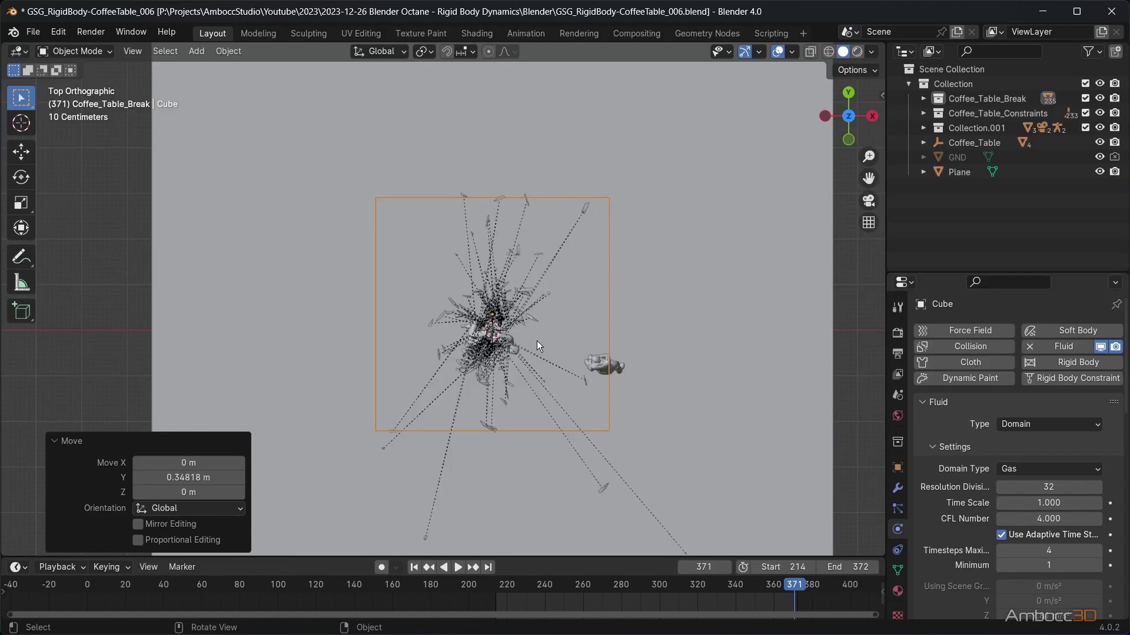
pyautogui.press('s')
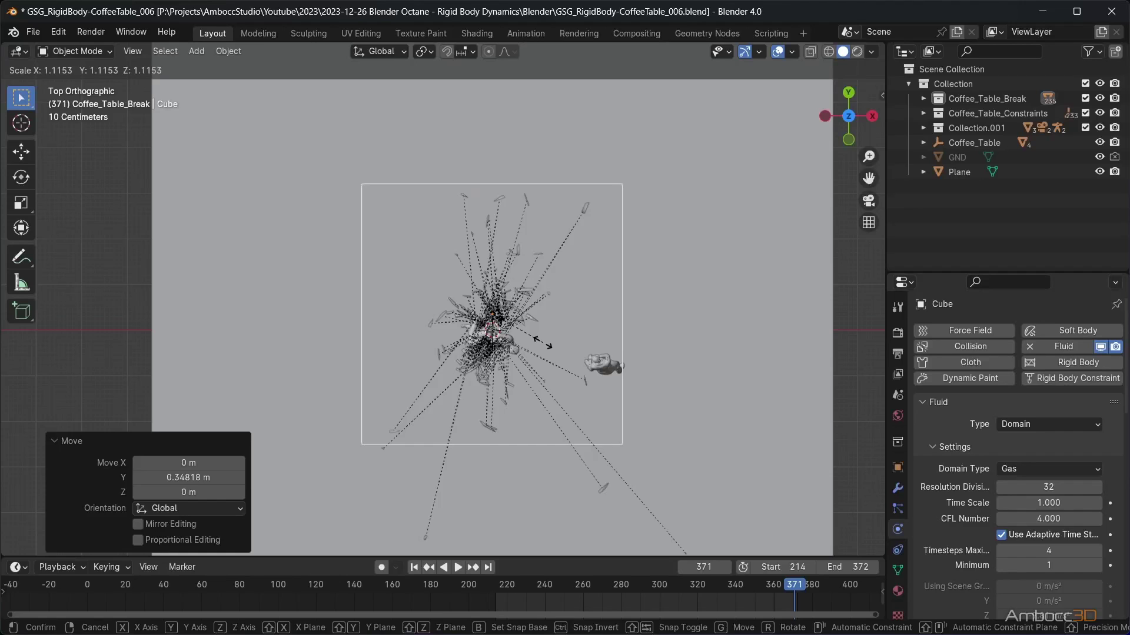
pyautogui.click(542, 344)
pyautogui.moveTo(542, 343); pyautogui.dragTo(556, 387, button='middle')
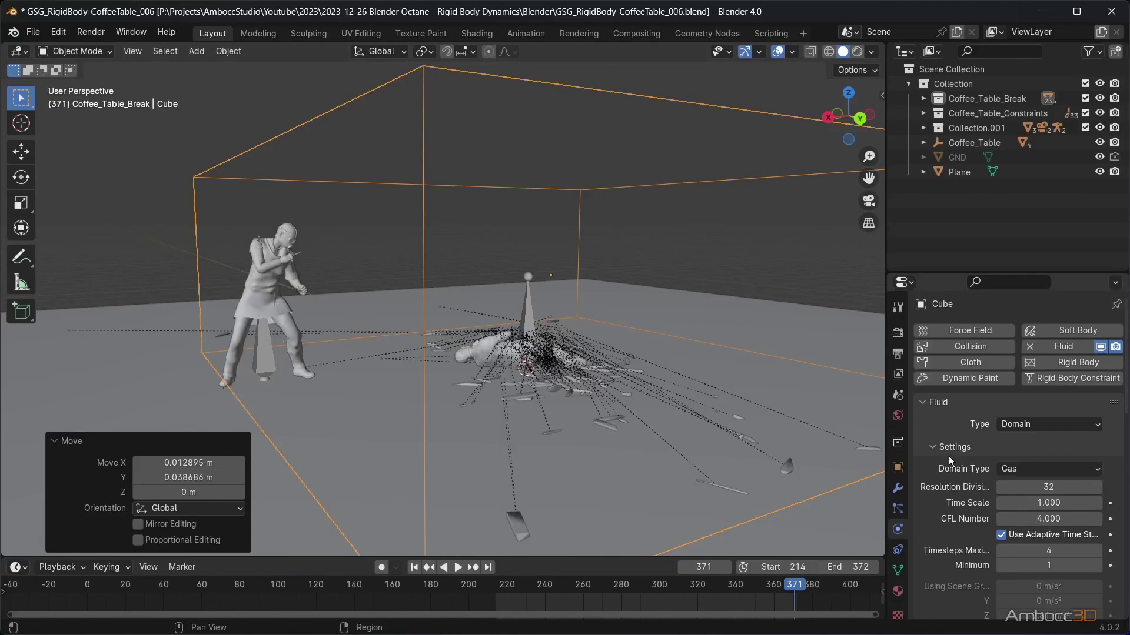
# - Enable only the Bottom border collision for the gas domain and collapse those settings
pyautogui.scroll(-2, 1019, 467)
pyautogui.scroll(-3, 1020, 467)
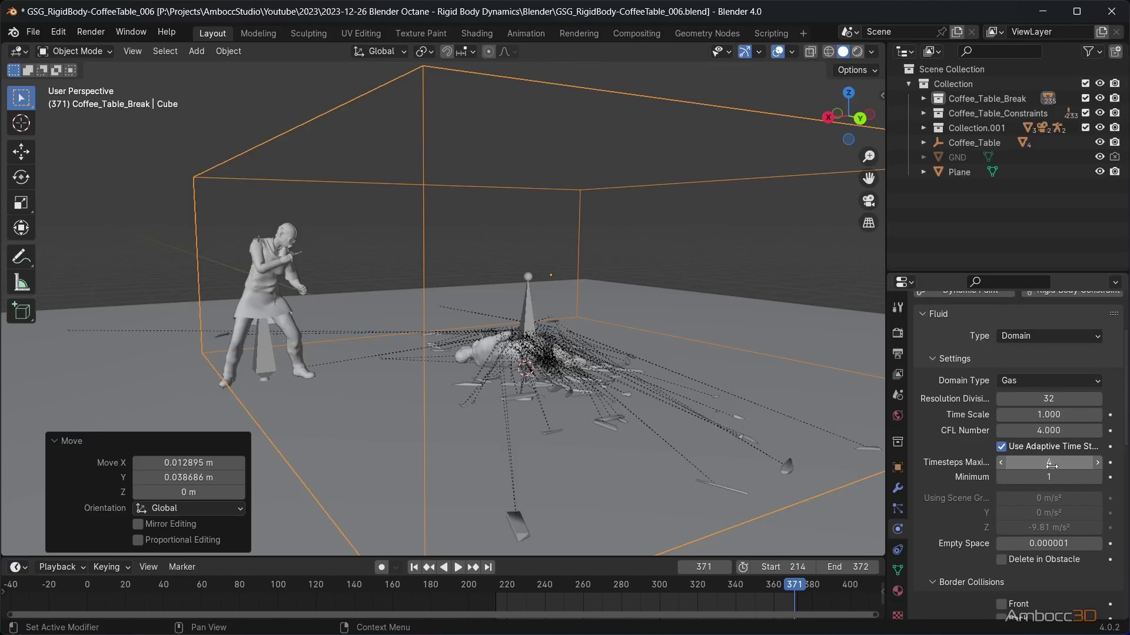
pyautogui.scroll(-2, 1052, 483)
pyautogui.scroll(-2, 1051, 483)
pyautogui.scroll(-3, 1051, 485)
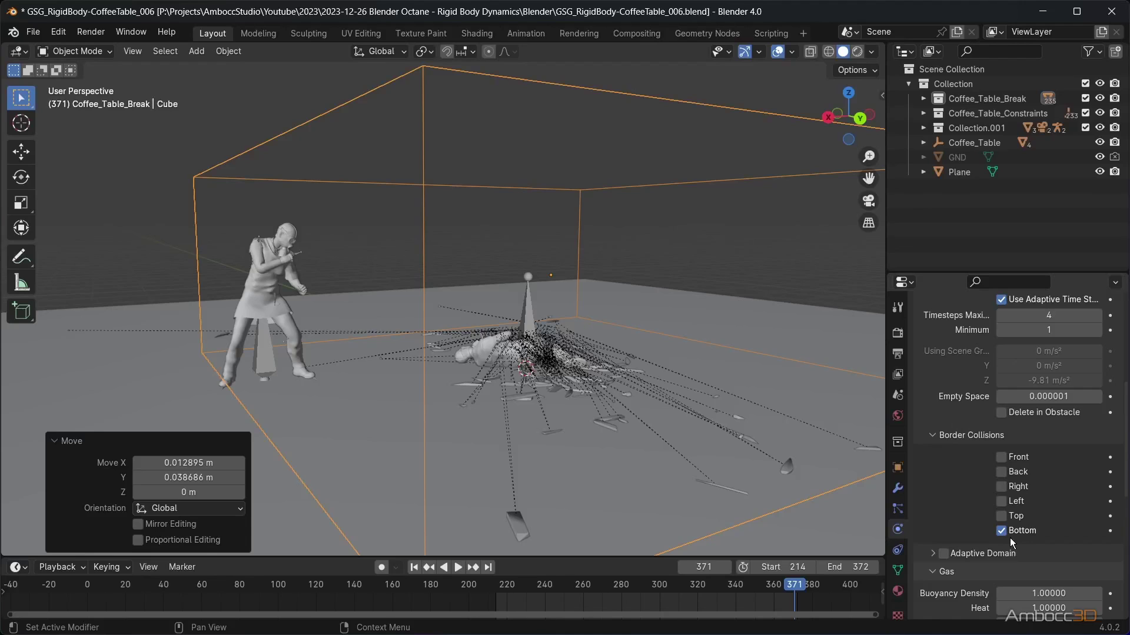
pyautogui.click(934, 436)
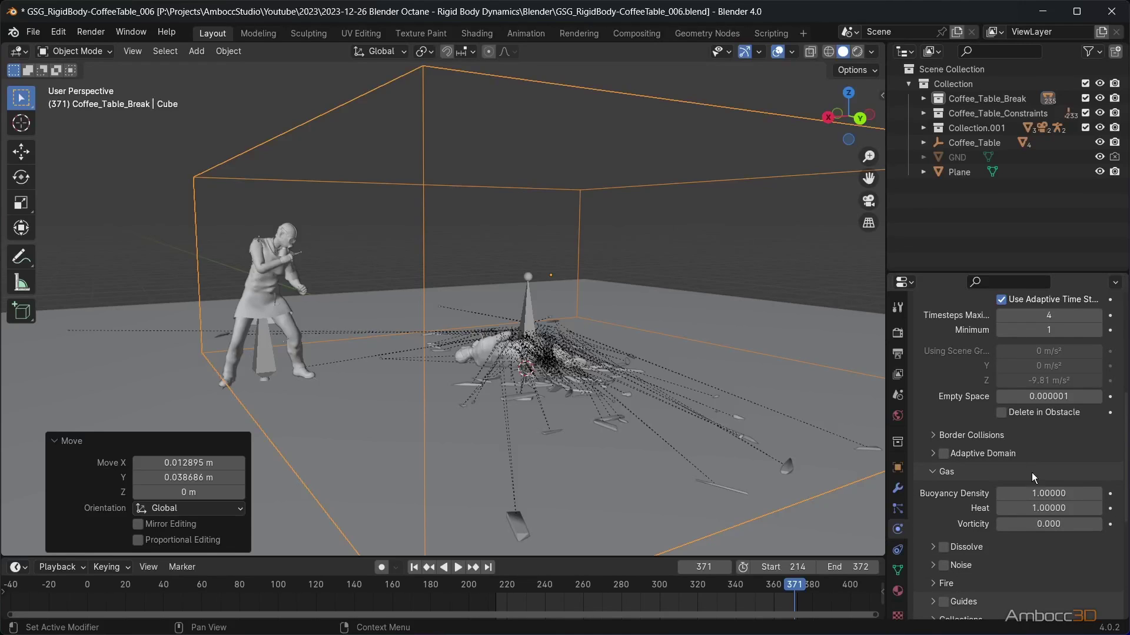
# - Enable Adaptive Domain for the fluid domain, keeping its default settings
pyautogui.click(943, 454)
pyautogui.click(933, 456)
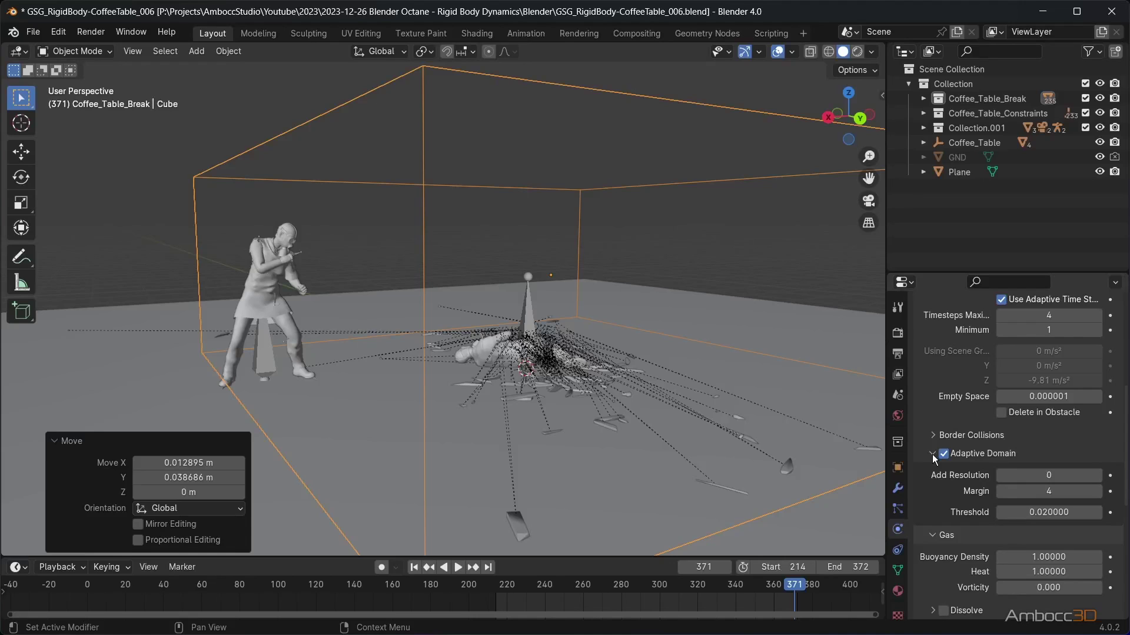
pyautogui.click(934, 454)
# - Enable Dissolve for the gas and set its time to 150
pyautogui.scroll(-4, 987, 526)
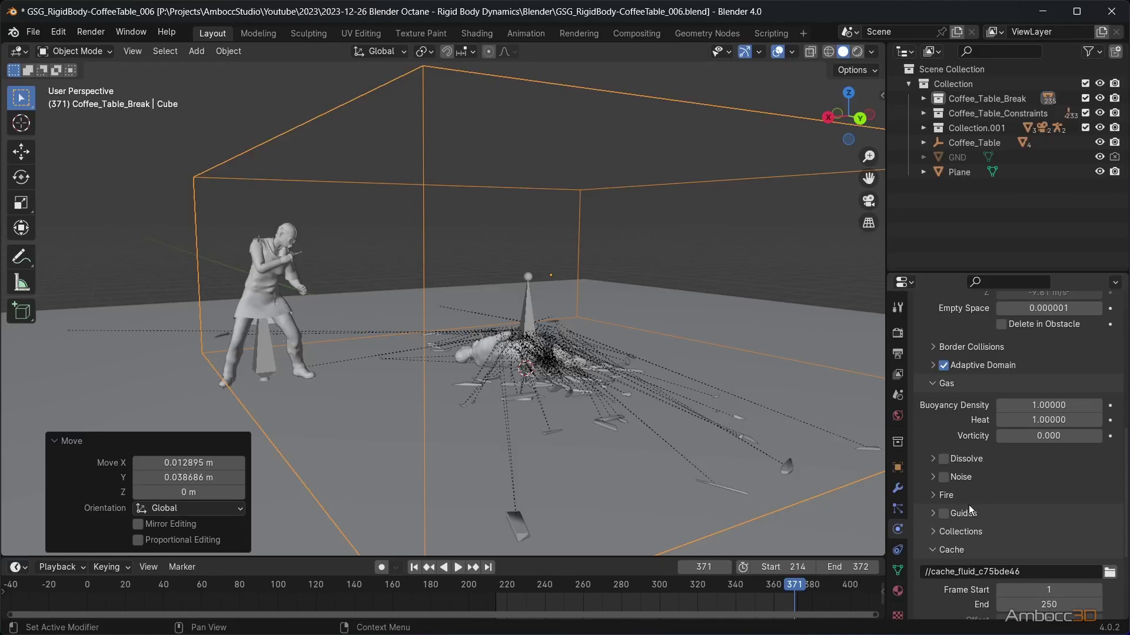
pyautogui.click(932, 459)
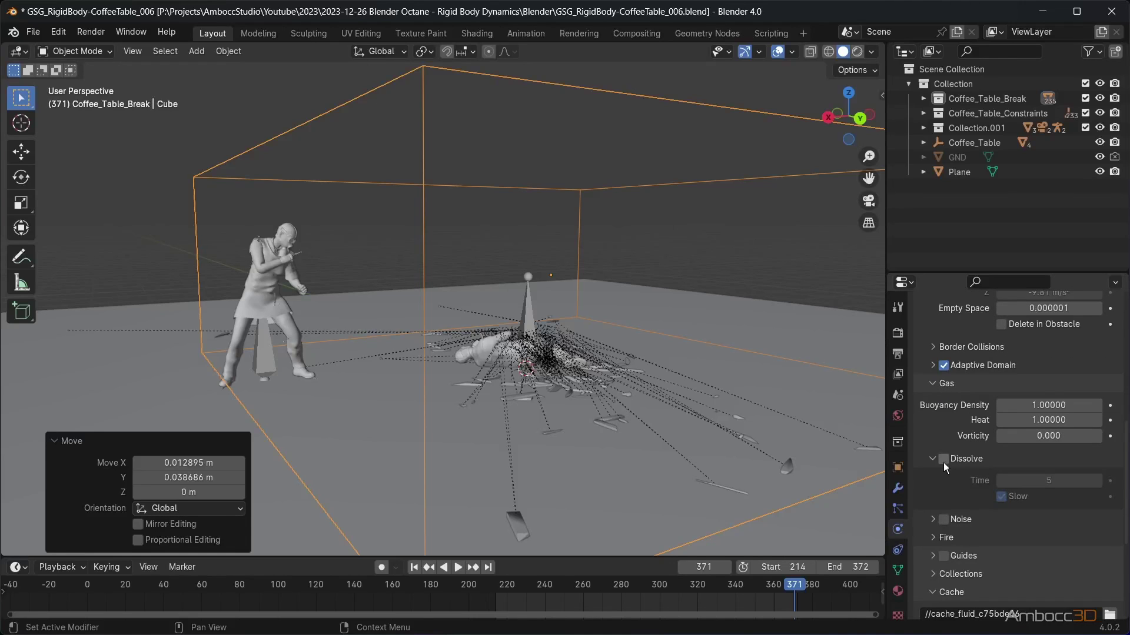
pyautogui.click(943, 459)
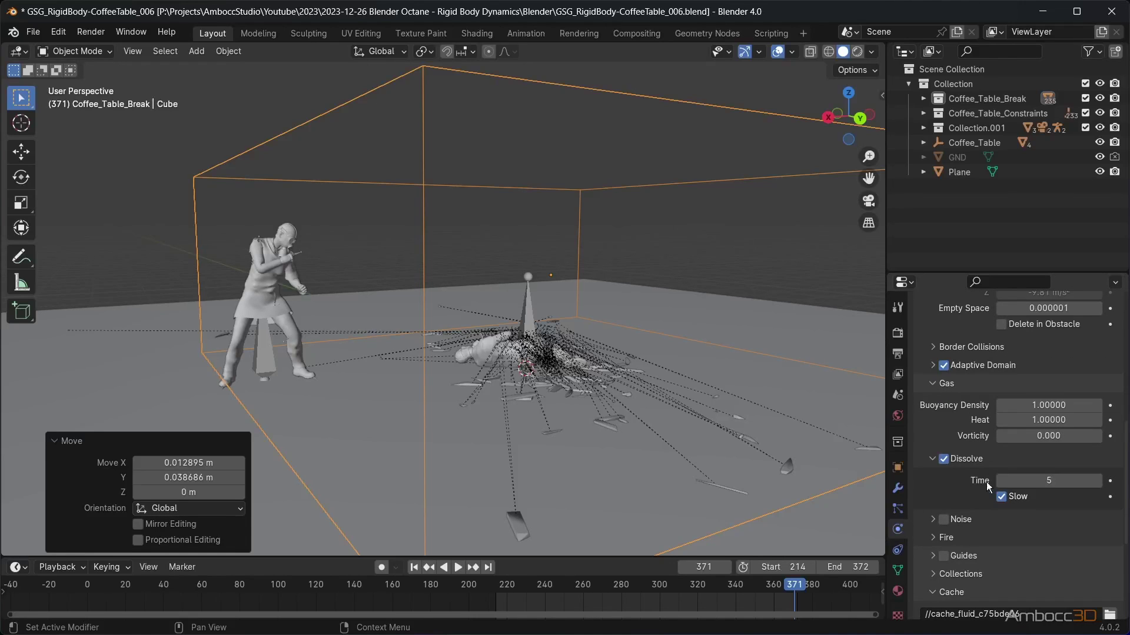
pyautogui.click(1061, 482)
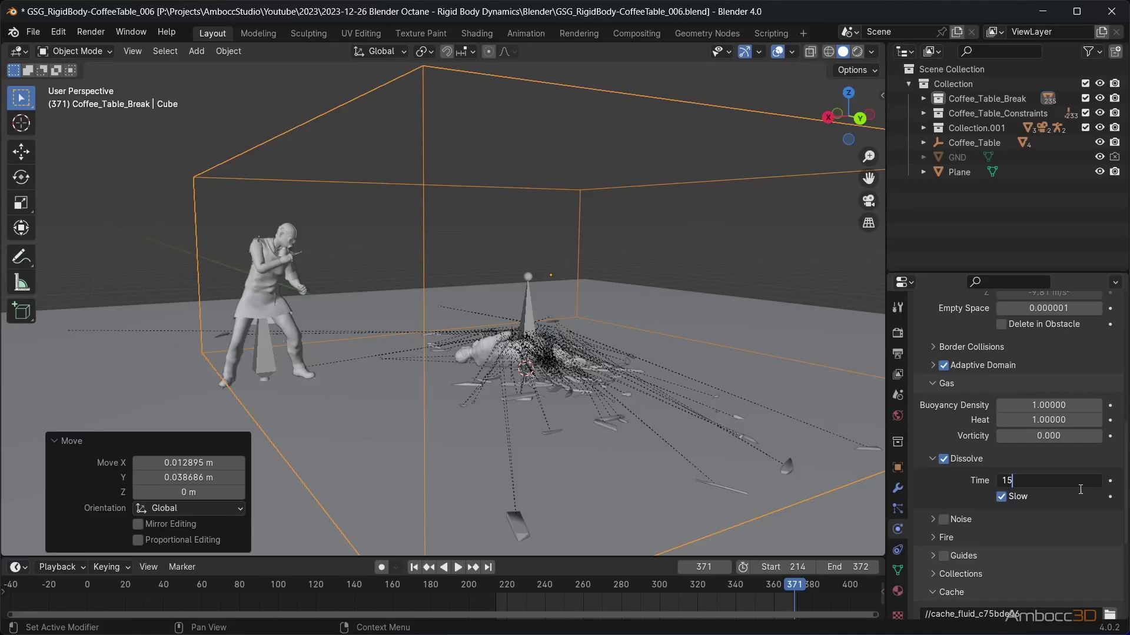
pyautogui.write('150')
pyautogui.press('Return')
pyautogui.click(933, 459)
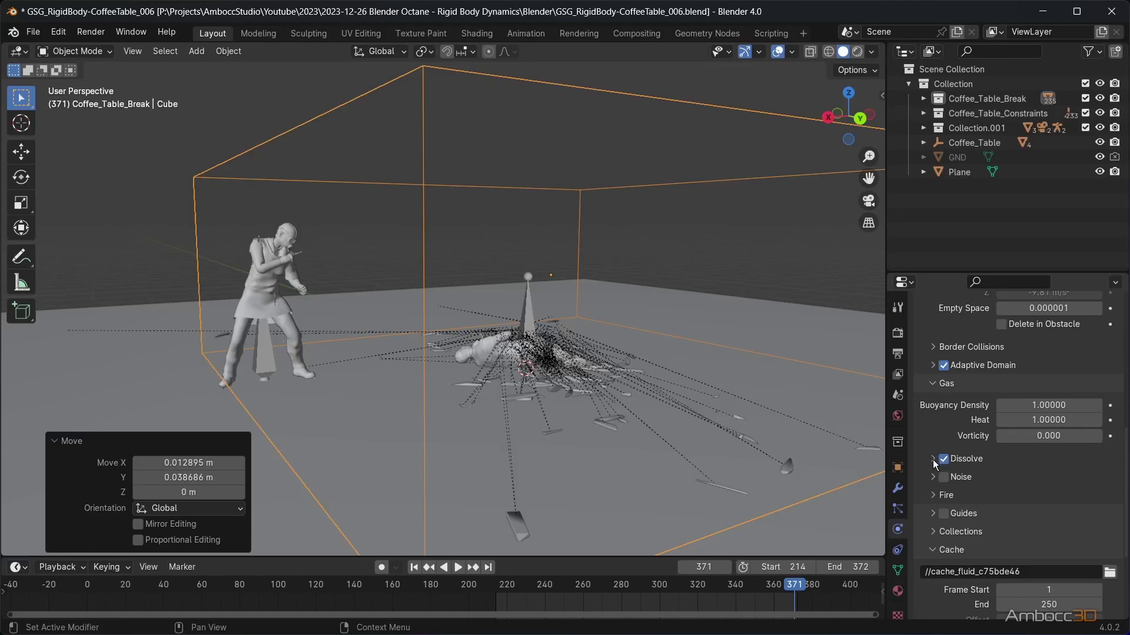
# - Set the gas Vorticity of the fluid domain to 0.05
pyautogui.scroll(-2, 1011, 484)
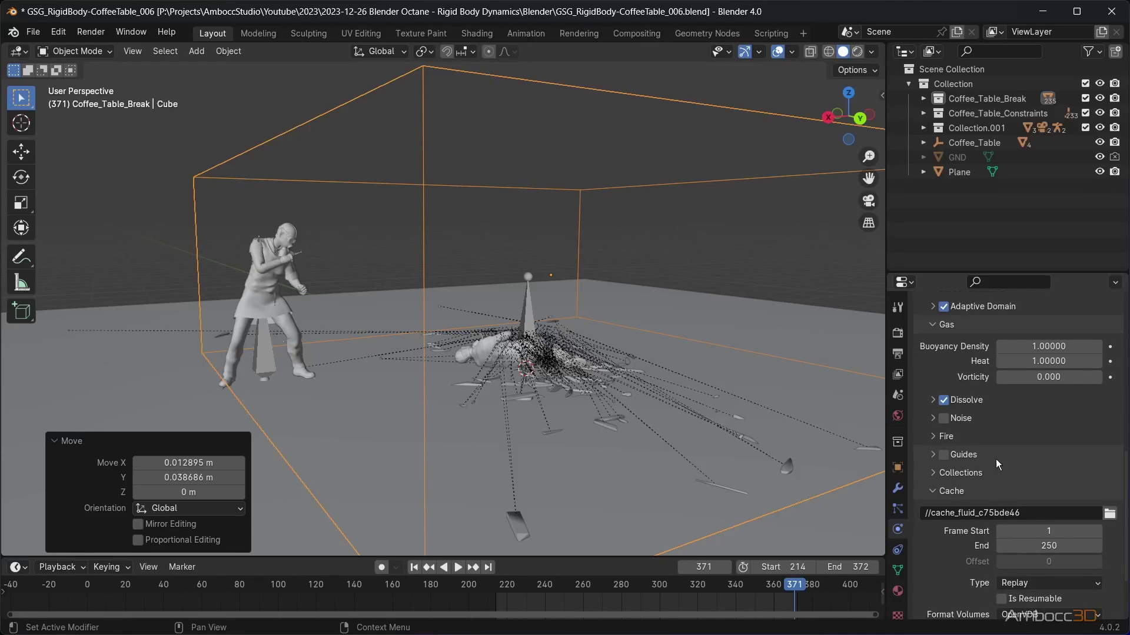
pyautogui.scroll(-1, 1007, 471)
pyautogui.scroll(2, 1004, 471)
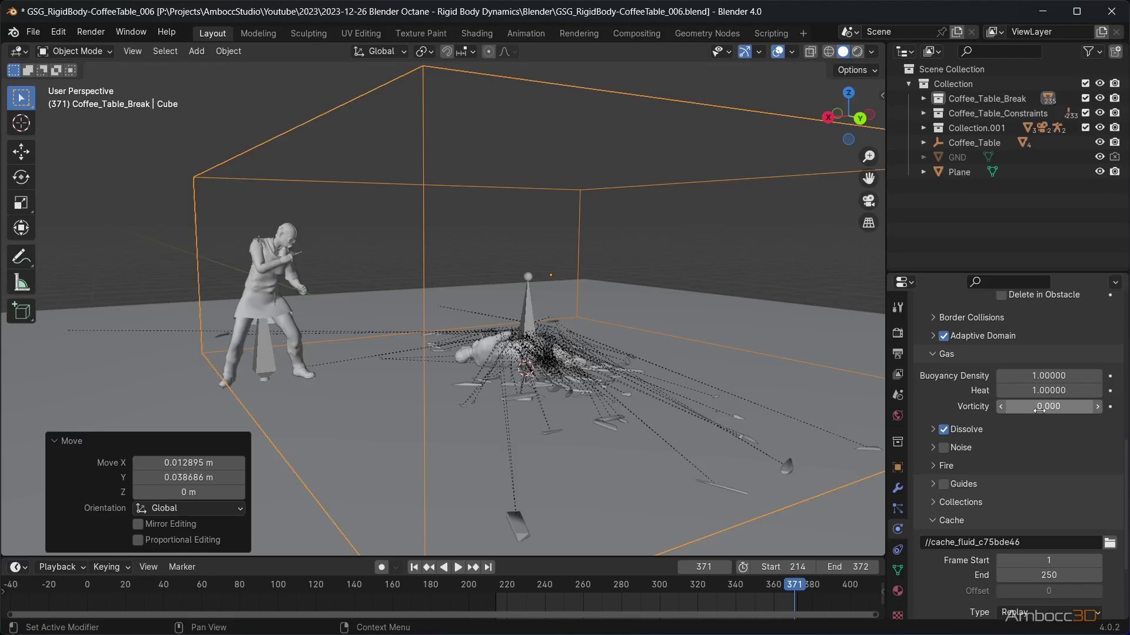
pyautogui.click(1095, 407)
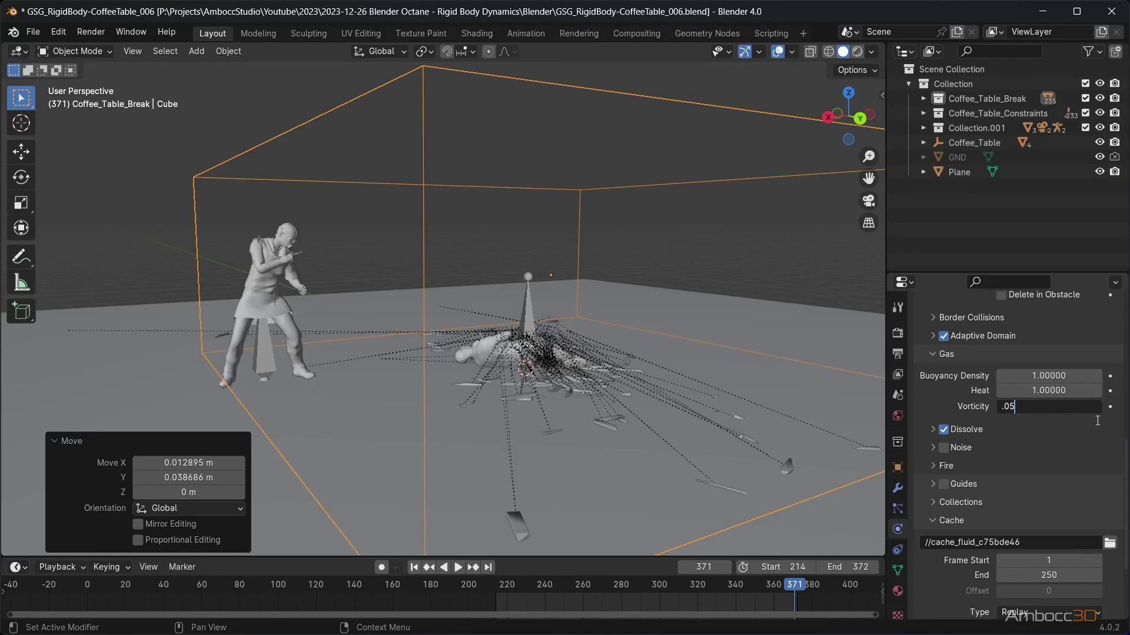
pyautogui.press('Return')
# - Set the fluid domain's cache range to start at frame 215 and end at frame 372
pyautogui.scroll(-1, 1013, 484)
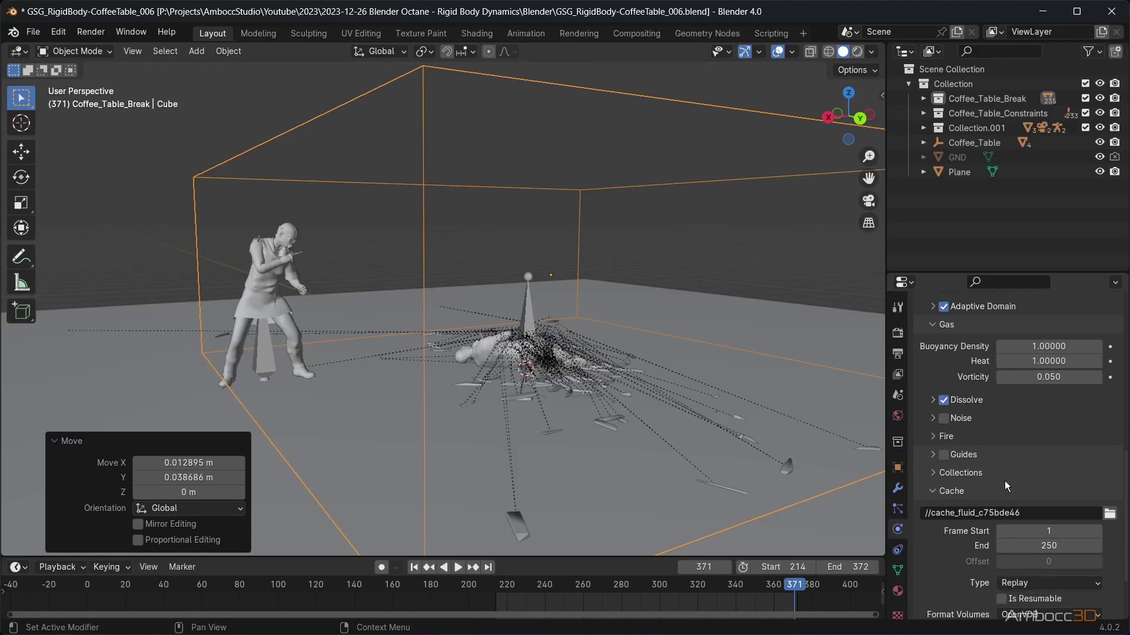
pyautogui.scroll(-3, 1020, 484)
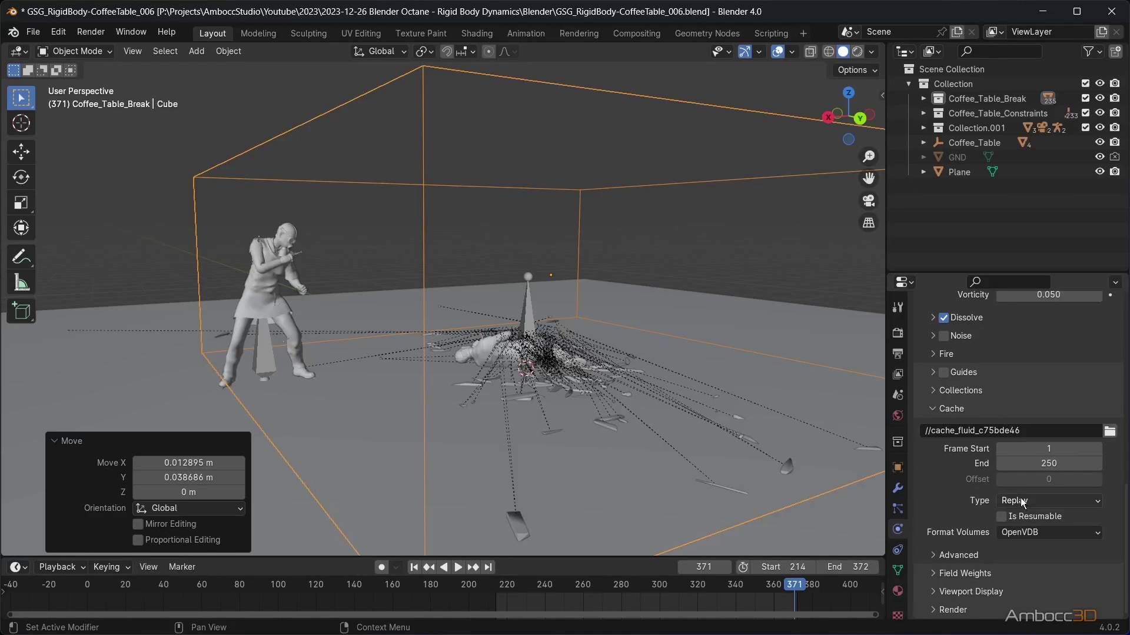
pyautogui.click(1088, 452)
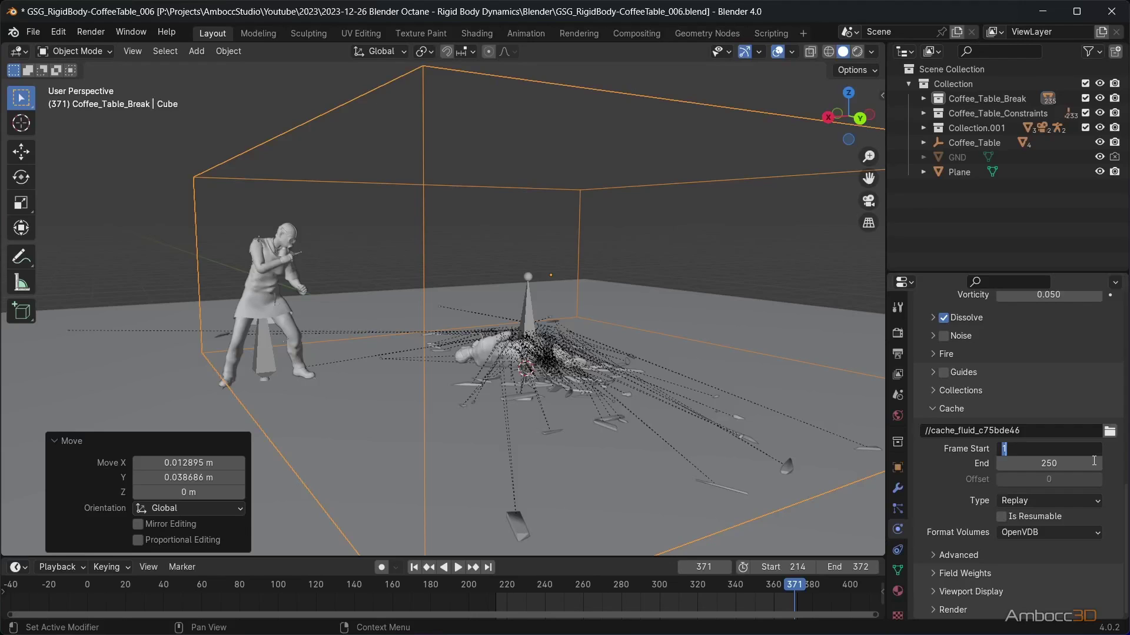
pyautogui.write('215')
pyautogui.press('Return')
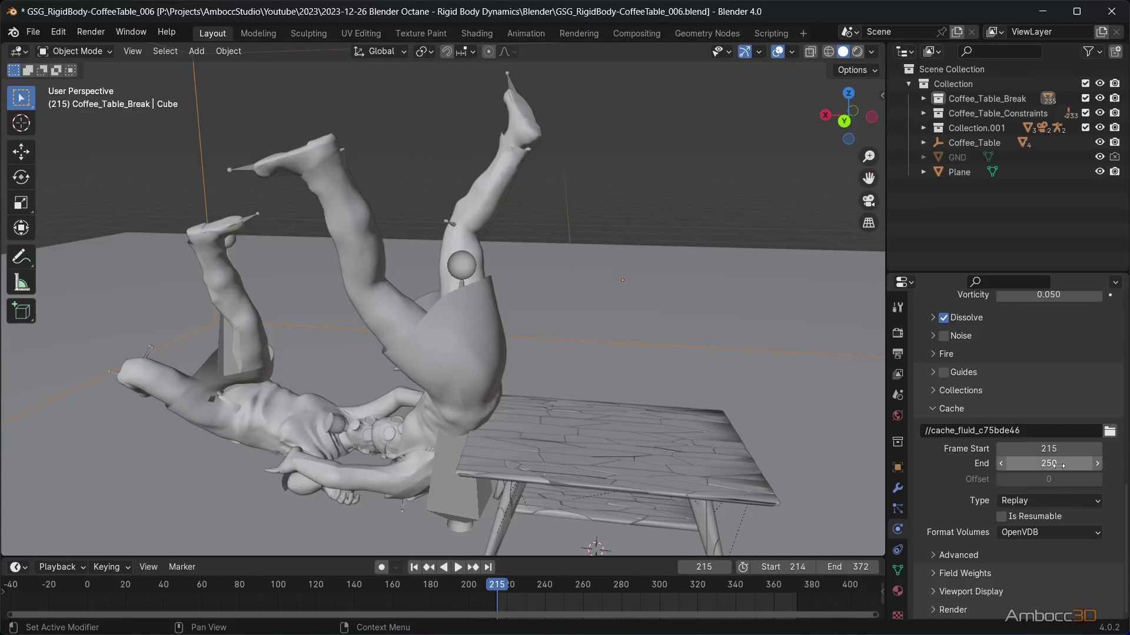
pyautogui.doubleClick(1059, 466)
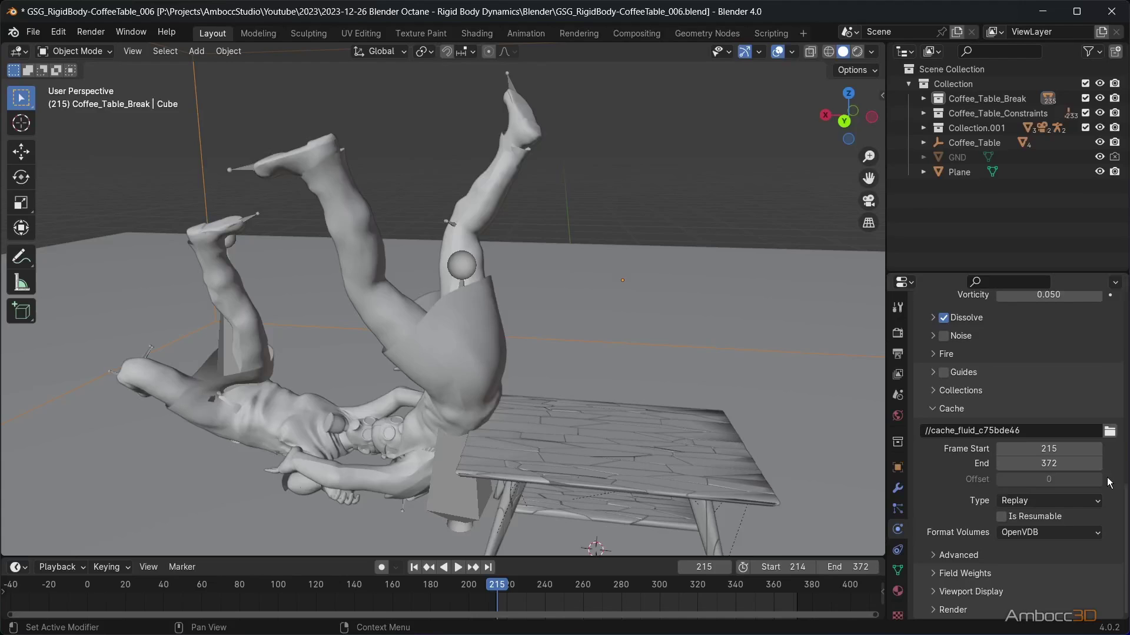
pyautogui.press('Return')
# - Add Fluid physics of type Flow to Coffee_Table_Bridge_cell in the Coffee_Table_Break collection
pyautogui.scroll(8, 1059, 471)
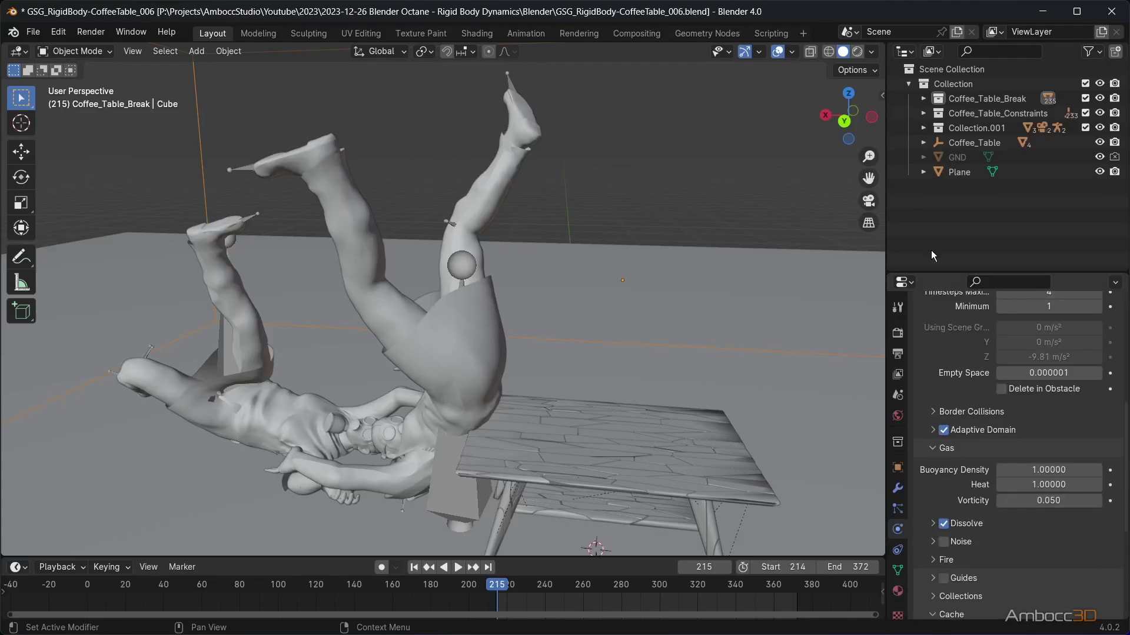
pyautogui.click(923, 99)
pyautogui.click(976, 112)
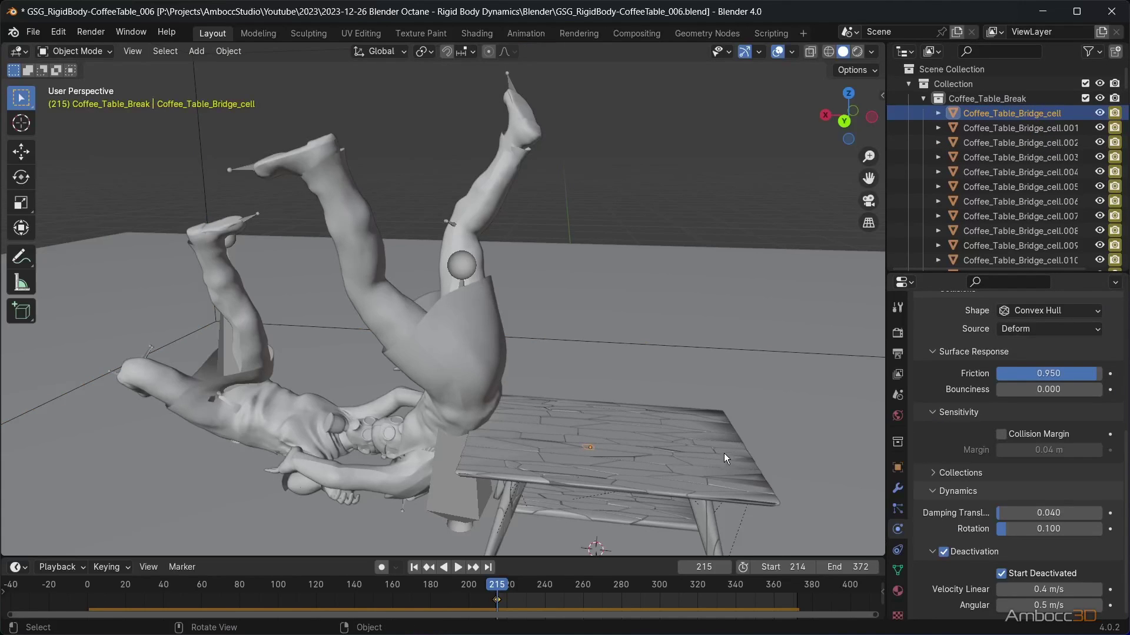
pyautogui.moveTo(724, 453); pyautogui.dragTo(669, 426, button='middle')
pyautogui.scroll(-5, 667, 426)
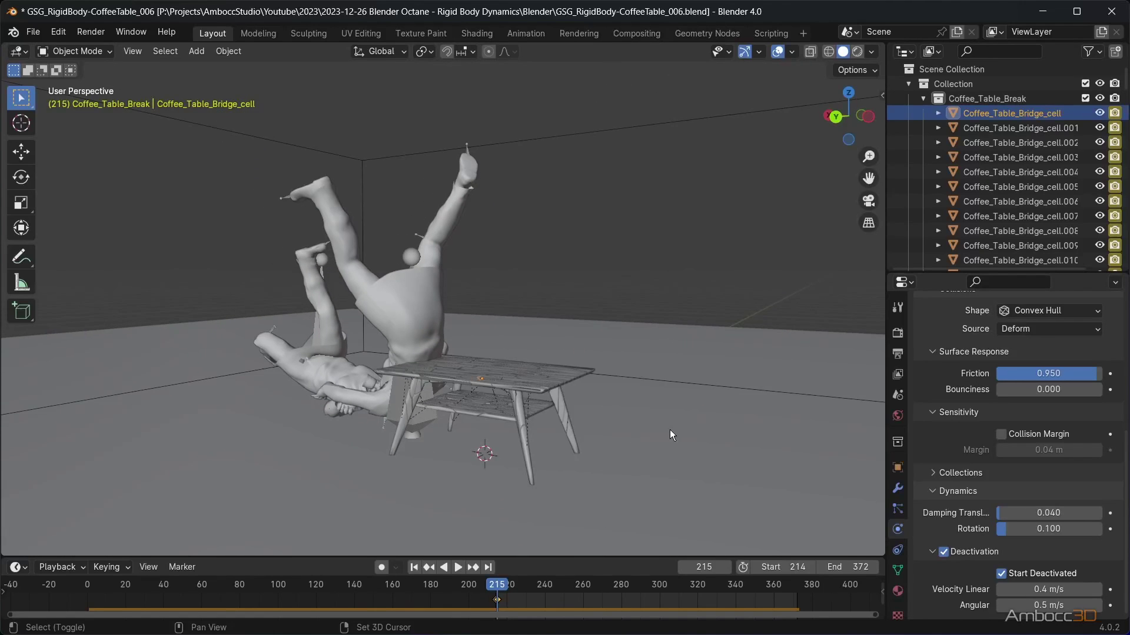
pyautogui.scroll(8, 1061, 443)
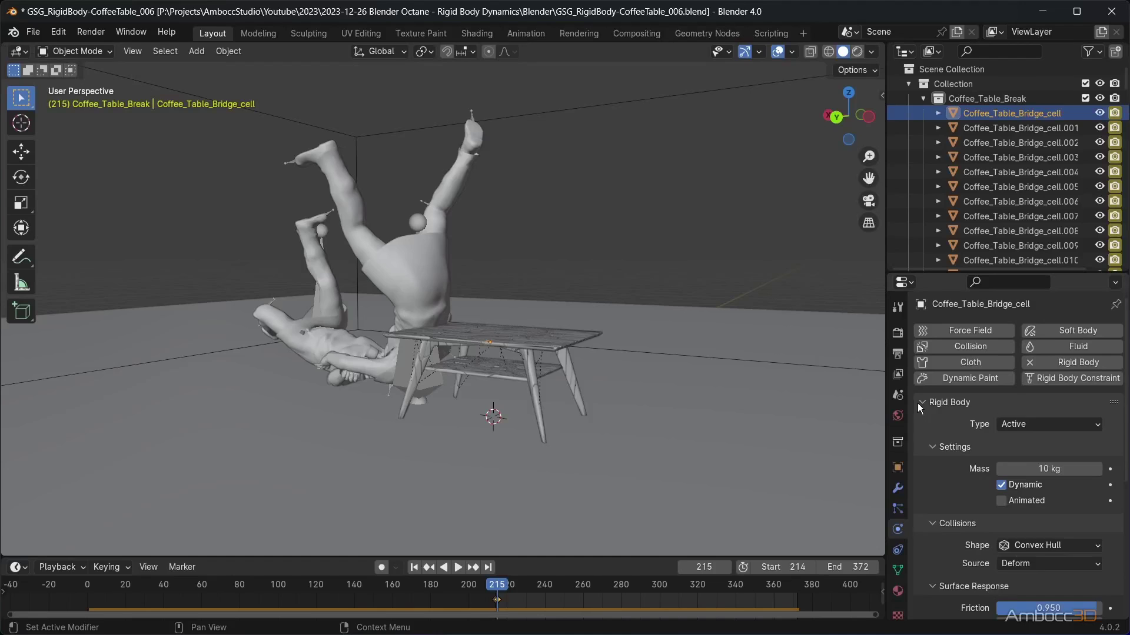
pyautogui.click(918, 403)
pyautogui.click(1065, 348)
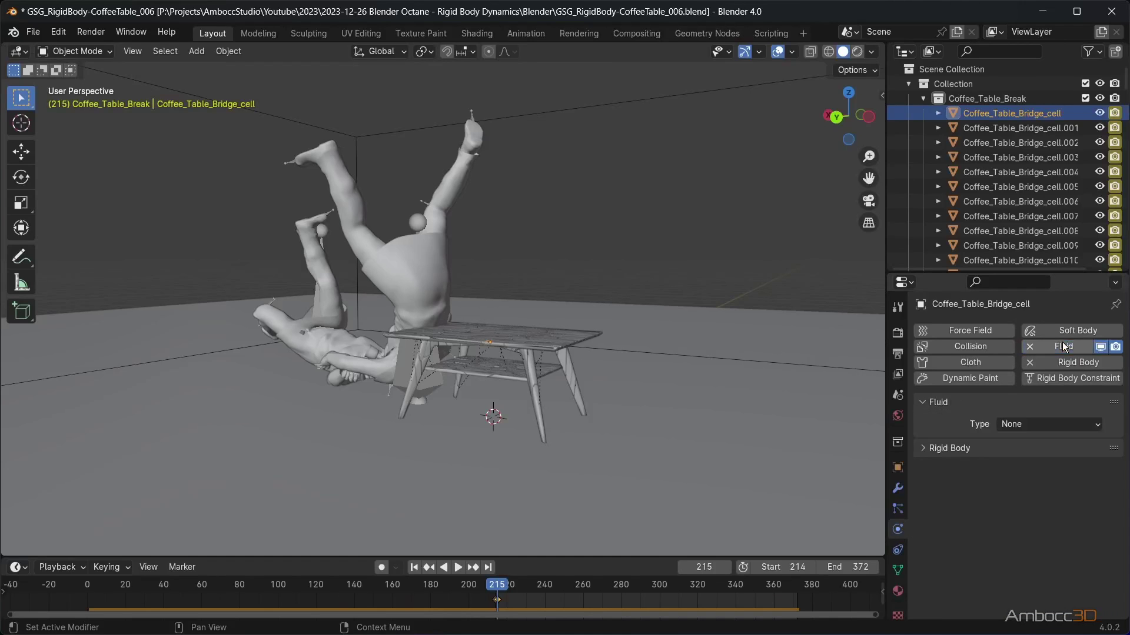
pyautogui.click(1013, 424)
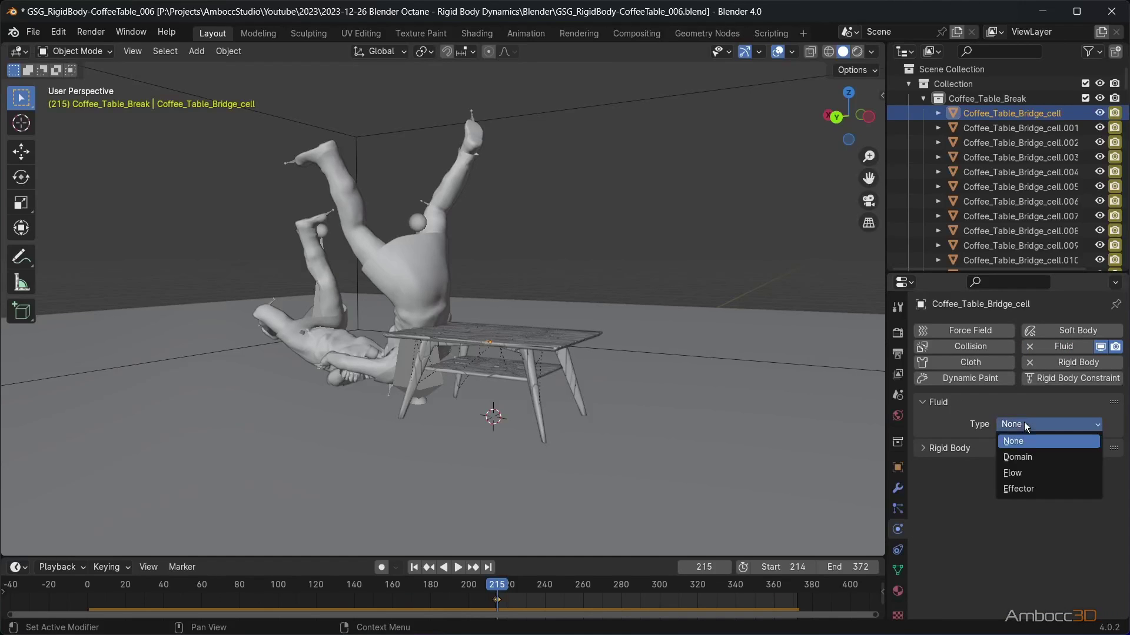
pyautogui.click(1019, 470)
# - Set the table piece's Flow Behavior to Inflow and its Initial Temperature to 0
pyautogui.click(1022, 457)
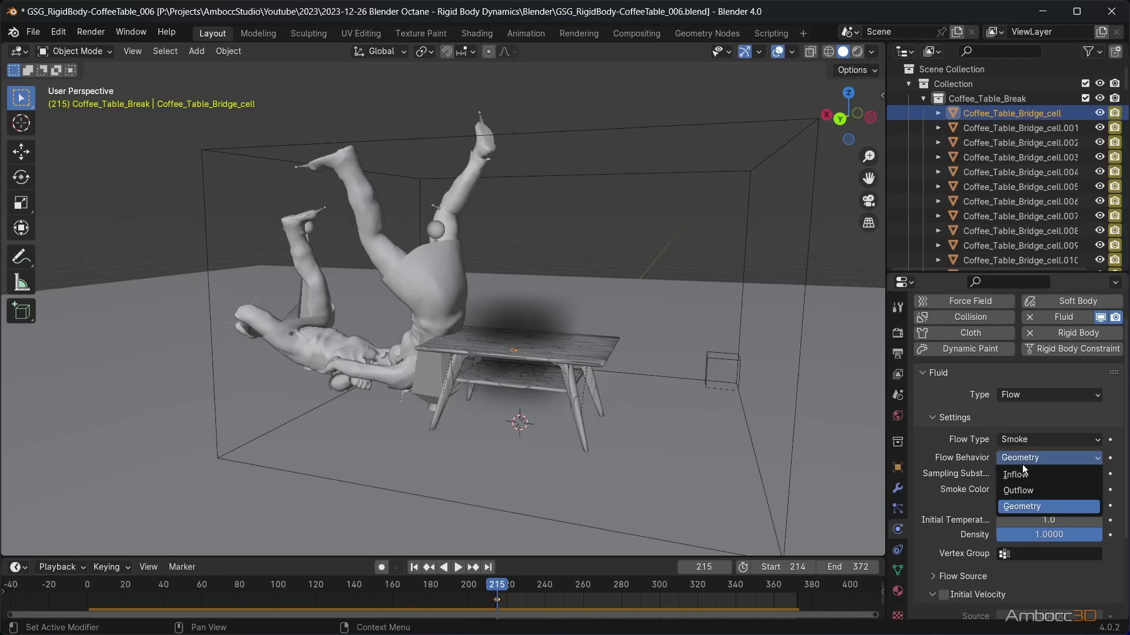
pyautogui.click(1022, 474)
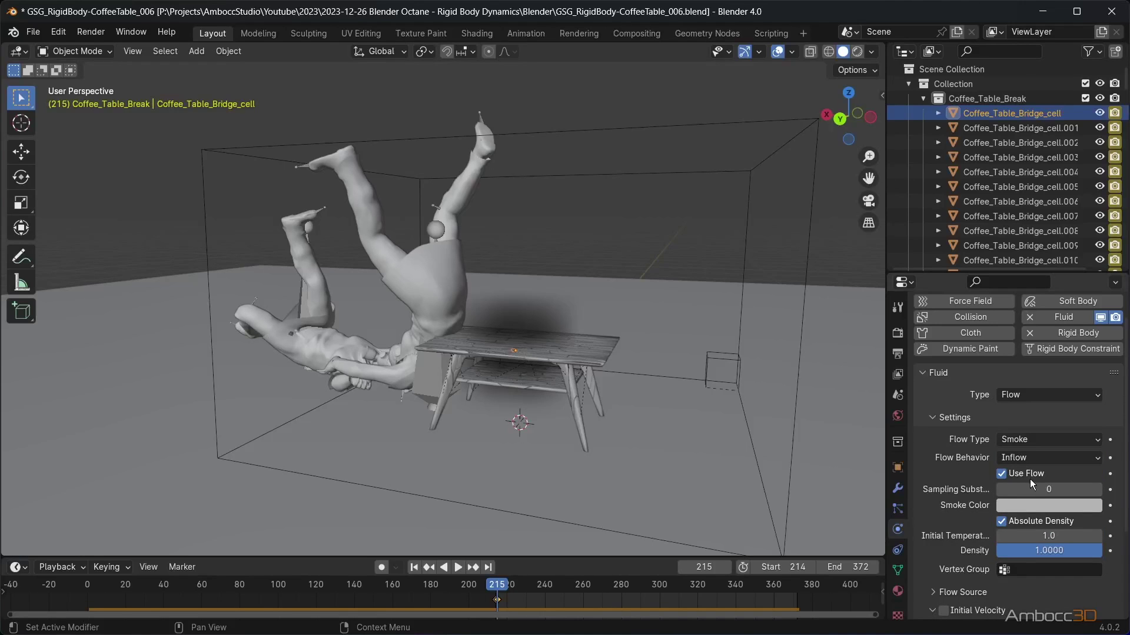
pyautogui.scroll(-3, 1028, 490)
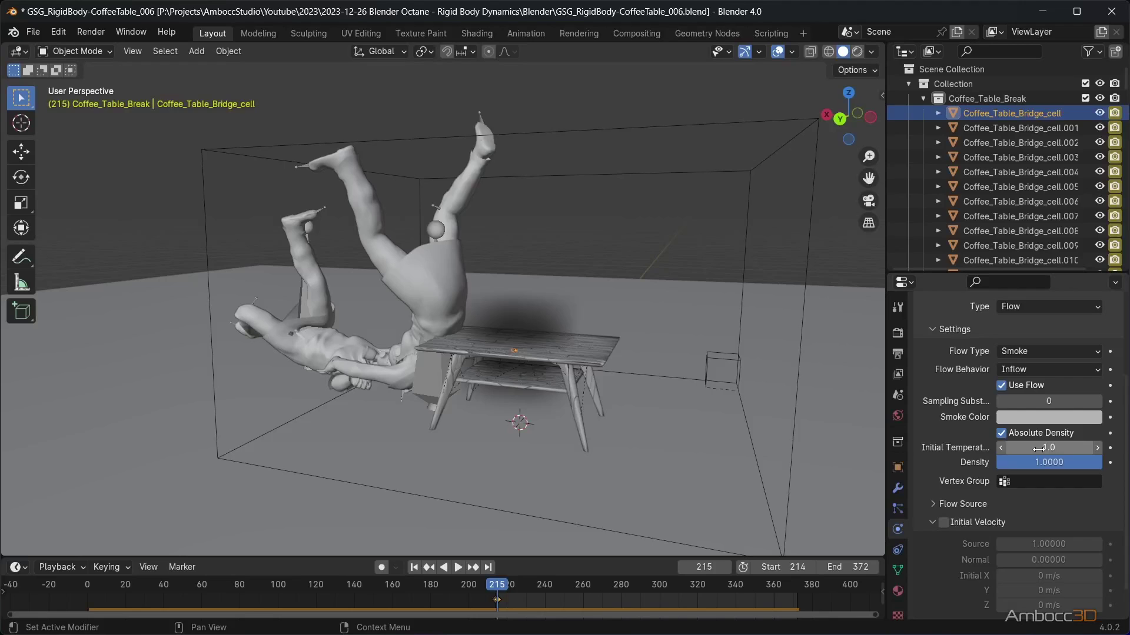
pyautogui.click(1039, 448)
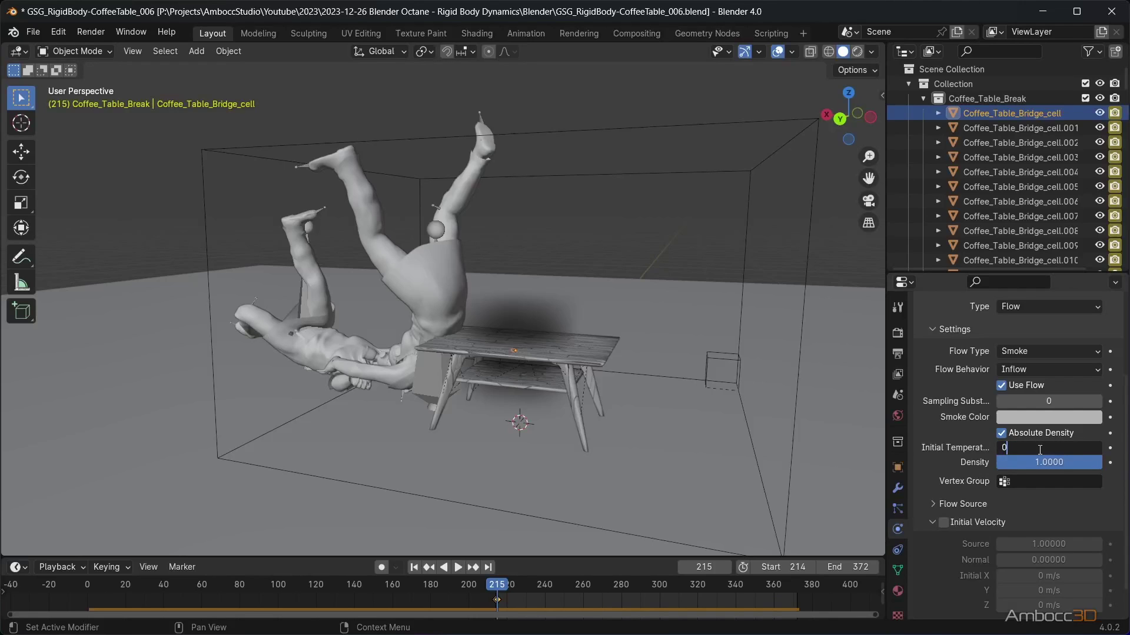
pyautogui.press('Return')
# - Set the Surface Emission of the piece's flow source to 1.0 and collapse those settings
pyautogui.scroll(-1, 1045, 506)
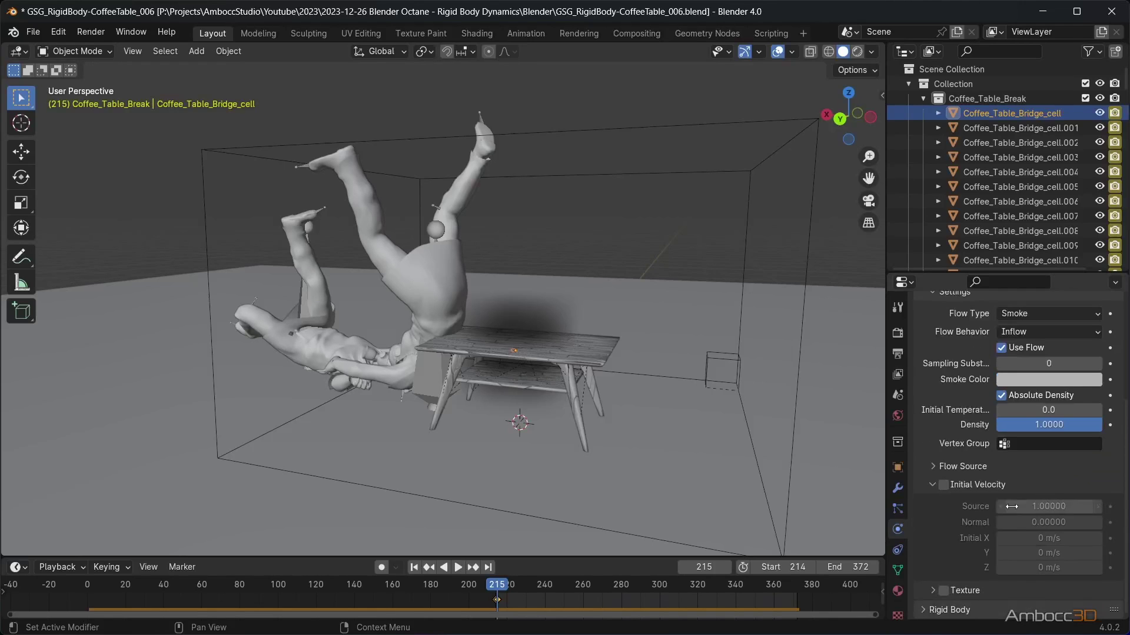
pyautogui.click(933, 467)
pyautogui.moveTo(1053, 516); pyautogui.dragTo(1036, 517)
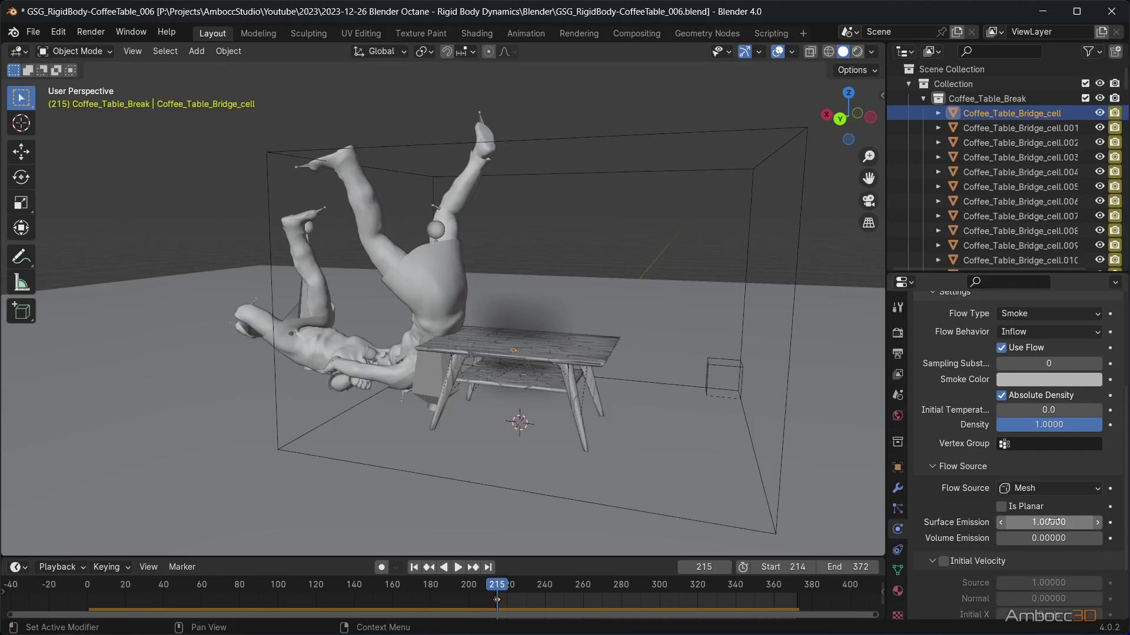
pyautogui.click(932, 467)
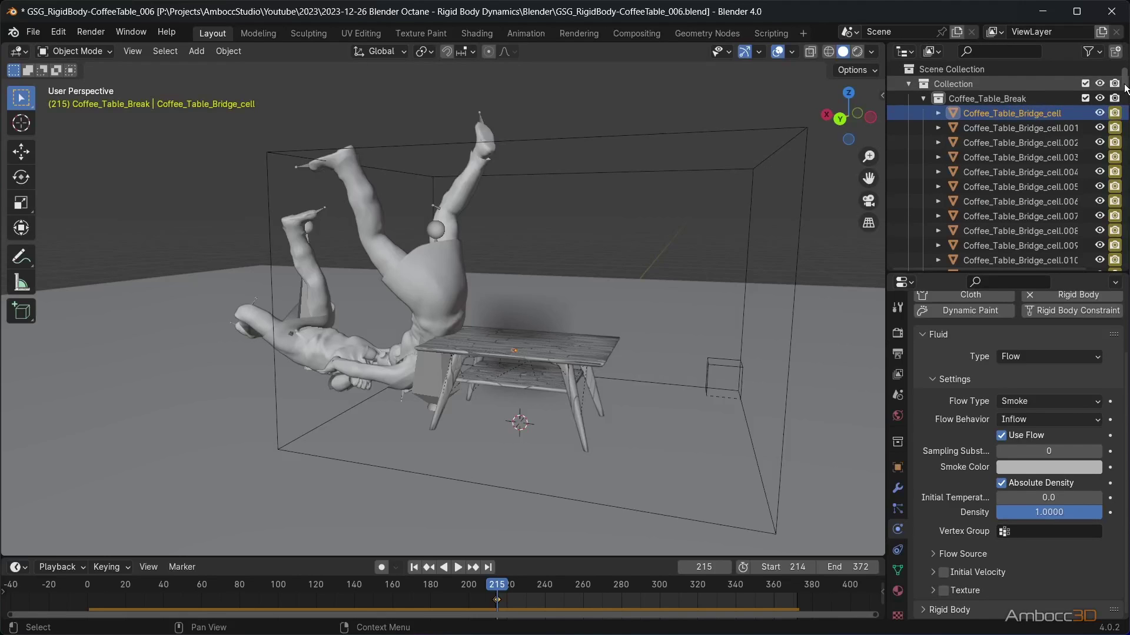
# - Select all table pieces through Coffee_Table_Top_cell.079 and copy the modifiers of Coffee_Table_Bridge_cell to them
pyautogui.moveTo(1125, 83); pyautogui.dragTo(1126, 283)
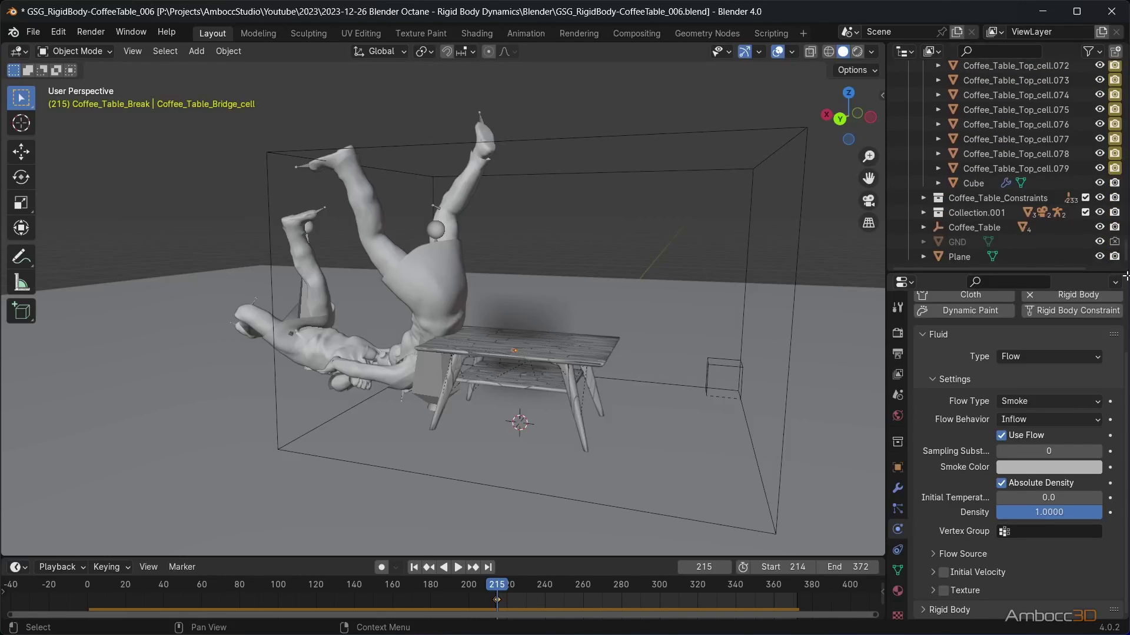
pyautogui.keyDown('shift'); pyautogui.click(1067, 167); pyautogui.keyUp('shift')
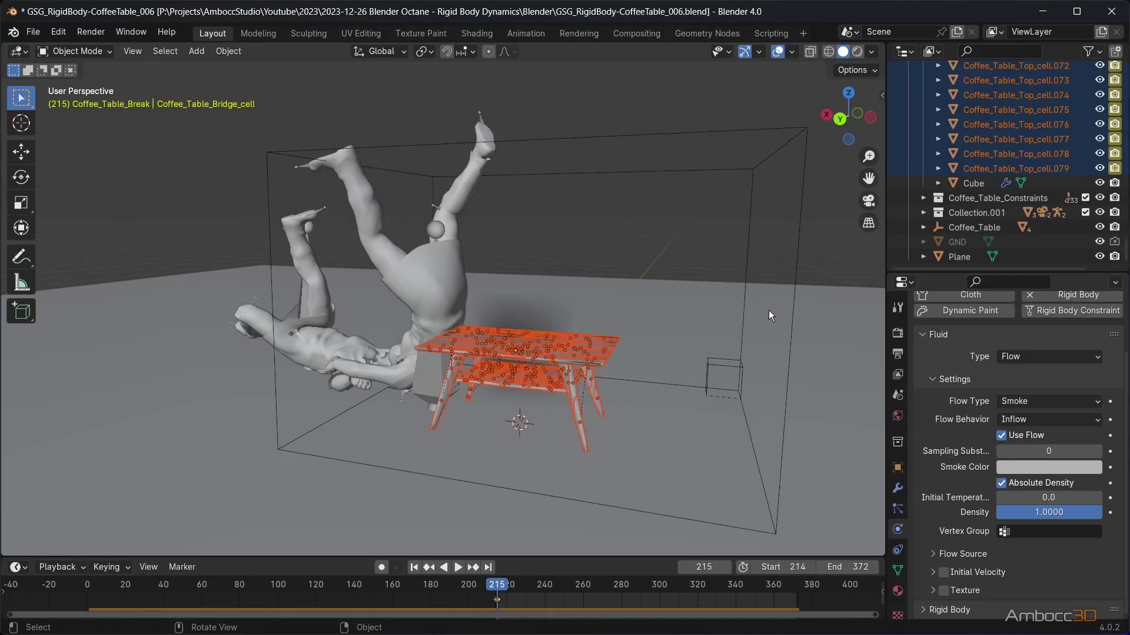
pyautogui.hotkey('ctrl', 'l')
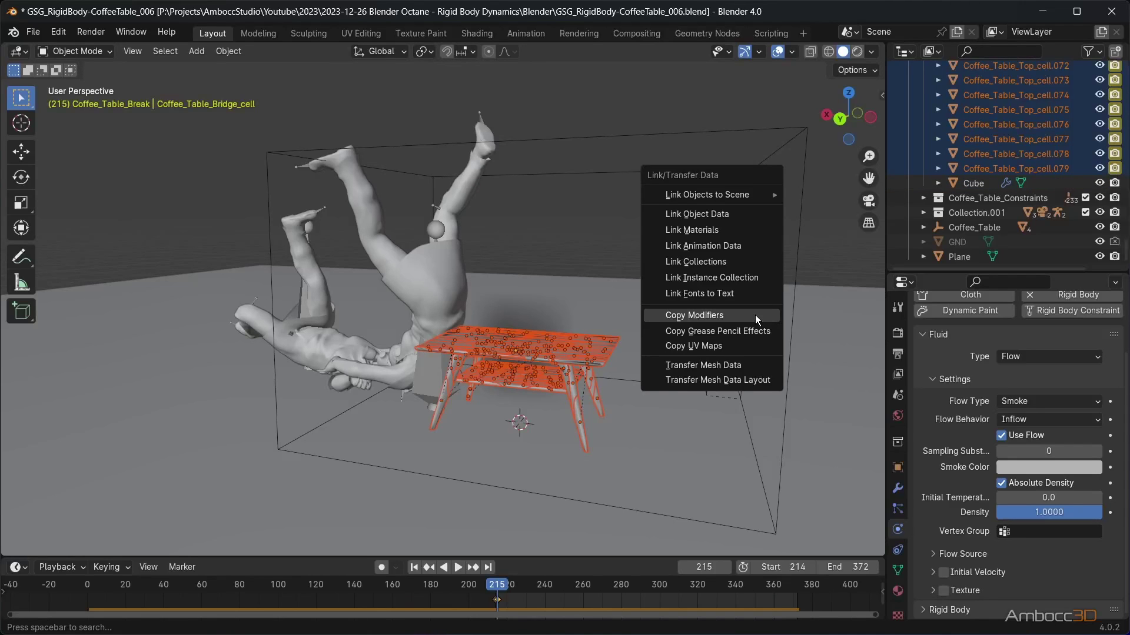
pyautogui.click(754, 315)
# - Check the fluid flow settings on the table top pieces 078, 077 and 075
pyautogui.click(999, 155)
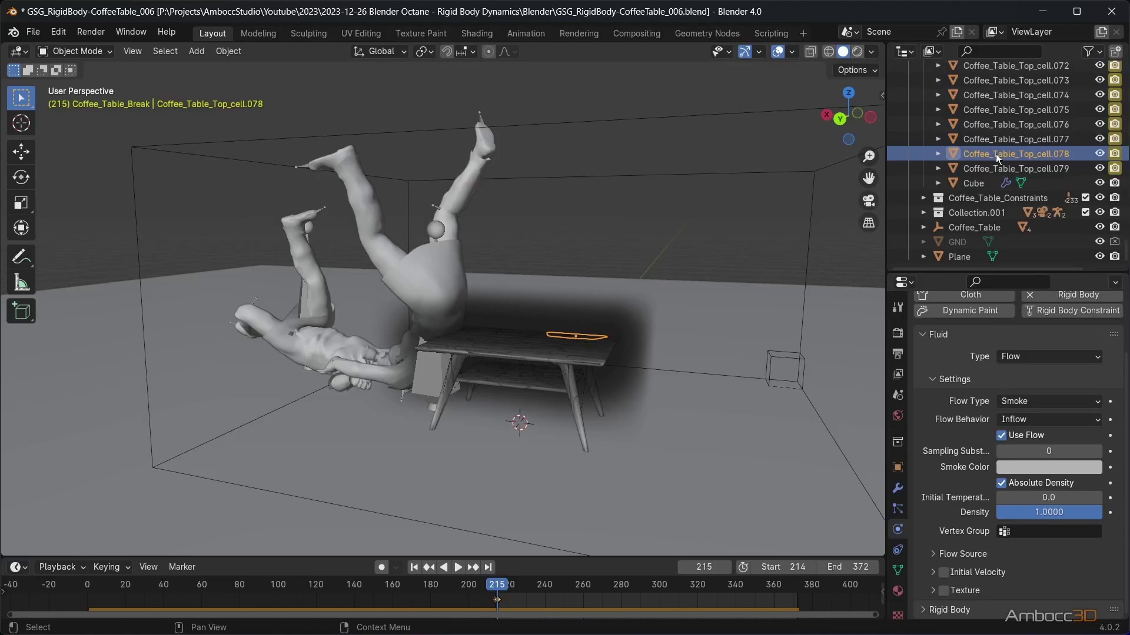
pyautogui.click(923, 334)
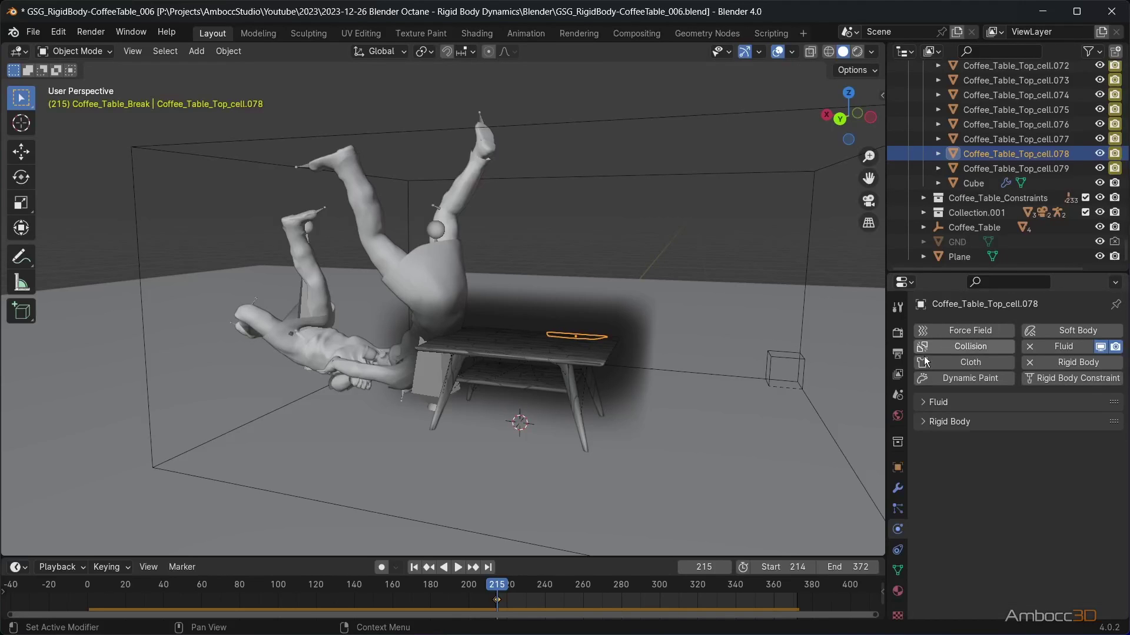
pyautogui.click(925, 403)
pyautogui.click(1025, 141)
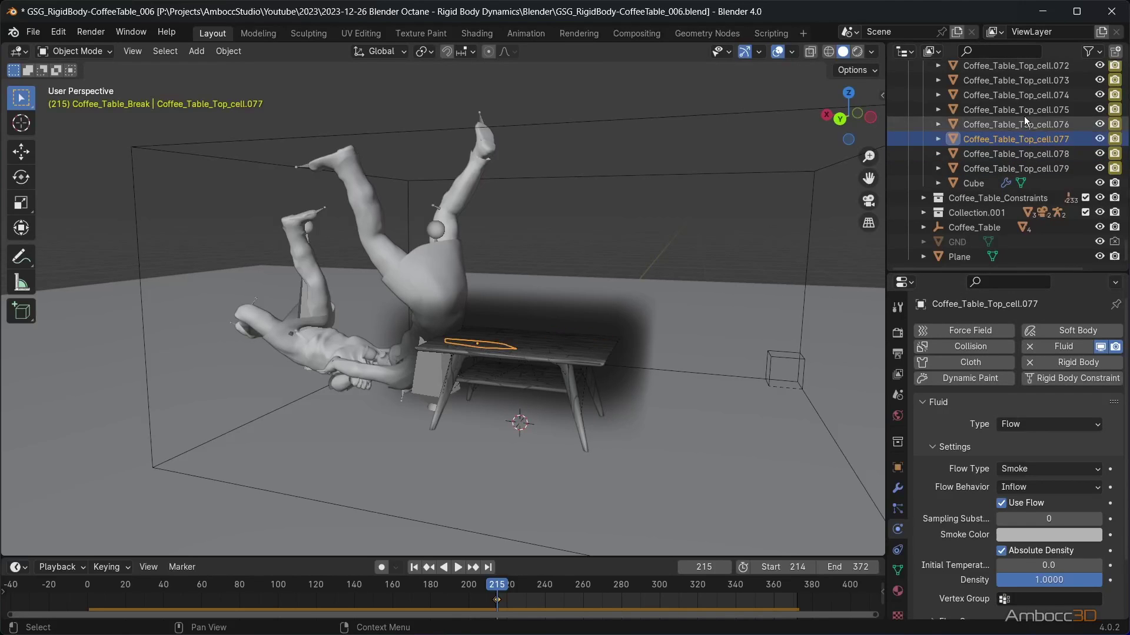
pyautogui.click(1024, 110)
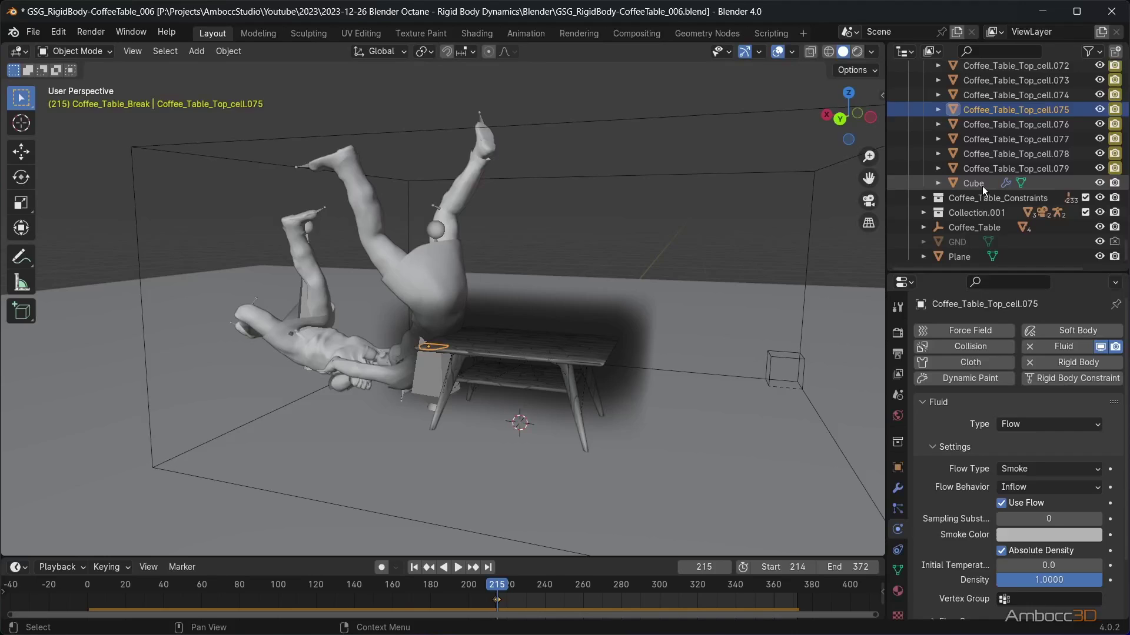
# - Rename the domain cube as Domain and move it to the Scene Collection
pyautogui.click(980, 184)
pyautogui.doubleClick(967, 187)
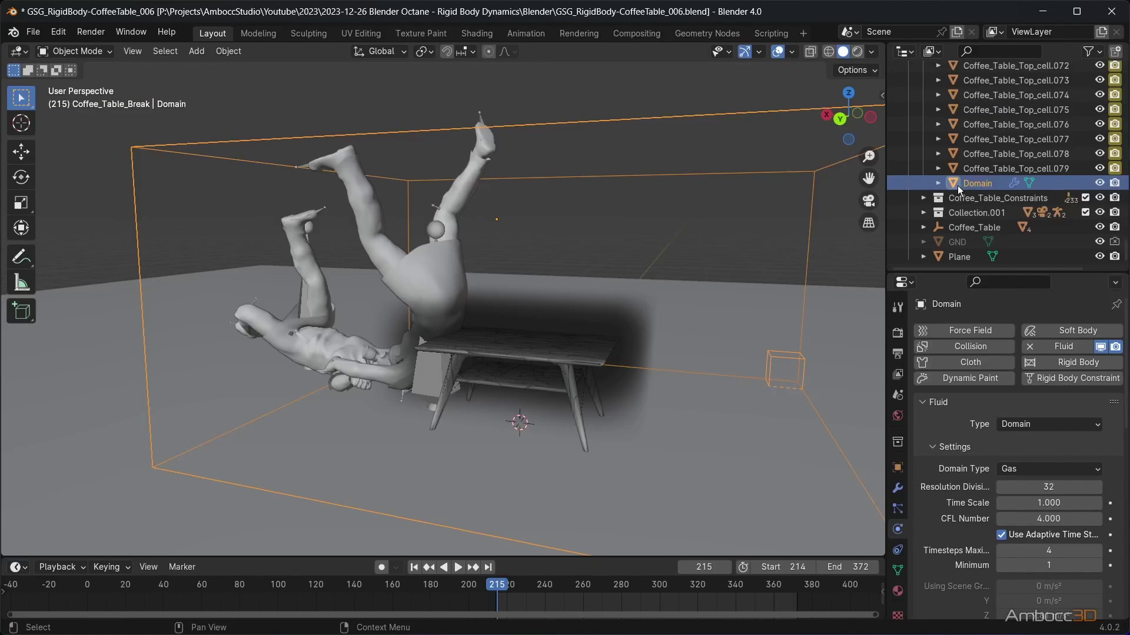
pyautogui.press('m')
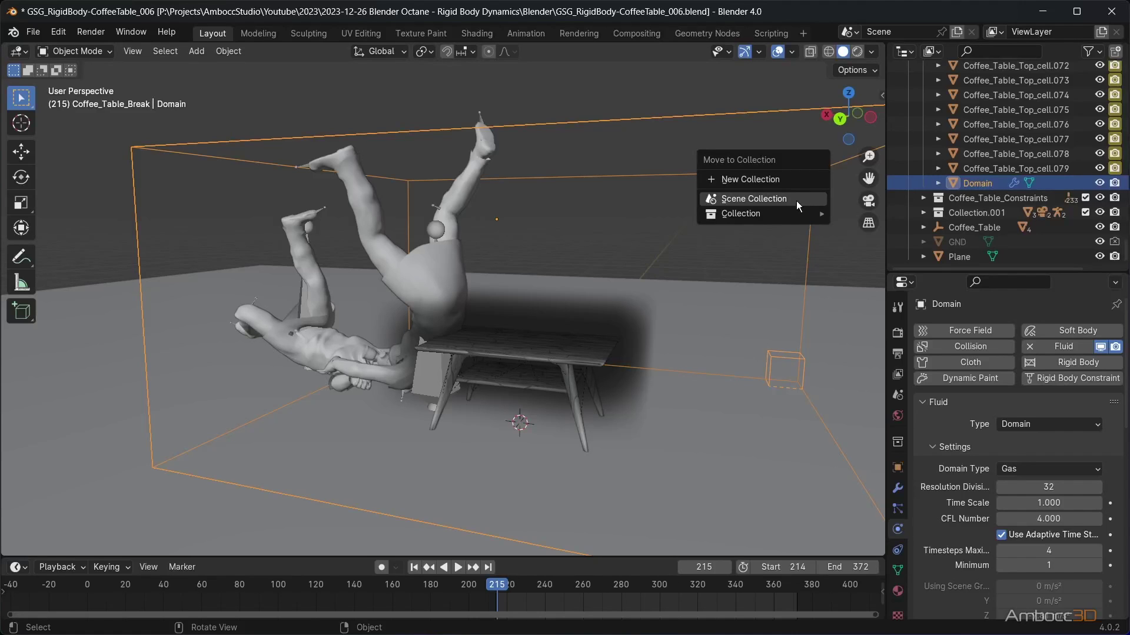
pyautogui.click(796, 200)
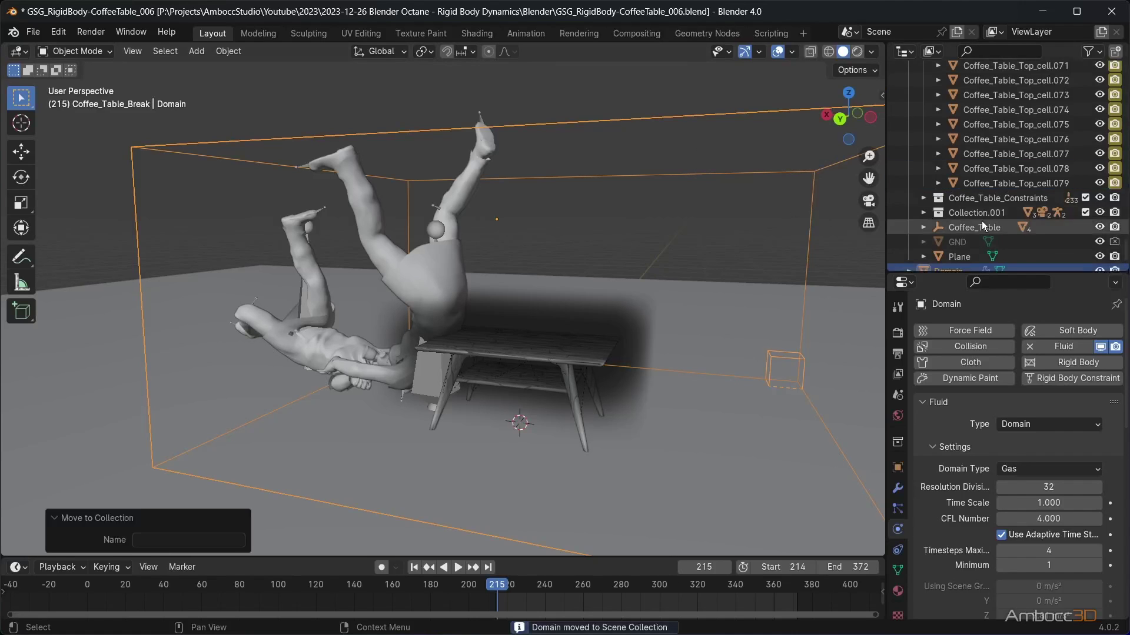
# - Play the smoke simulation from the first frame, inspect the smoke around the debris, and return to frame 214
pyautogui.click(728, 320)
pyautogui.click(414, 566)
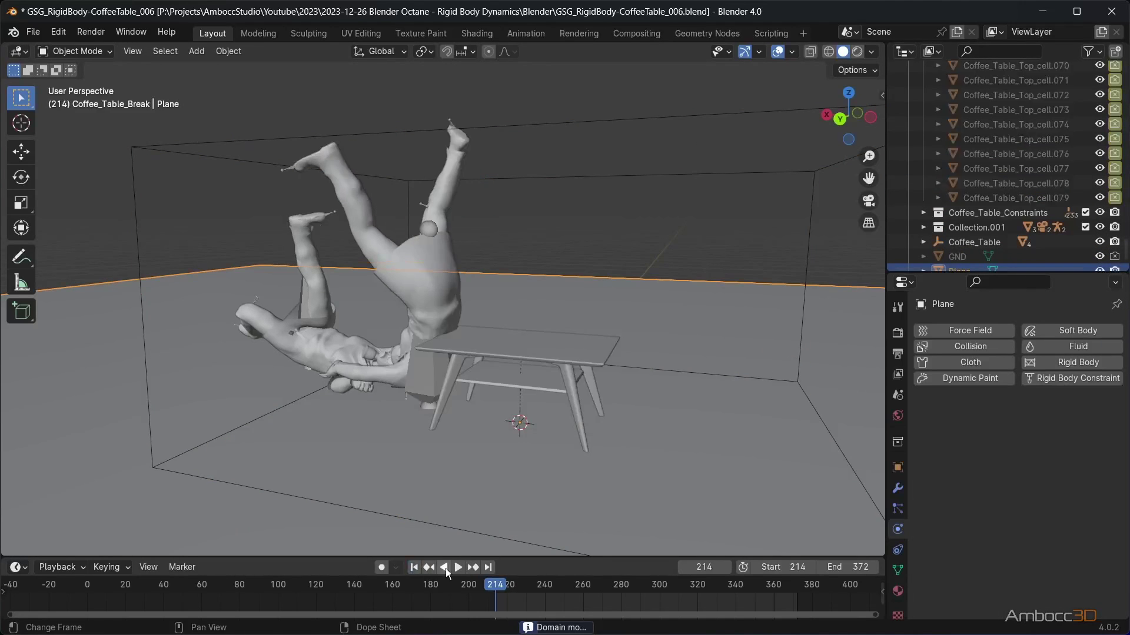
pyautogui.click(457, 568)
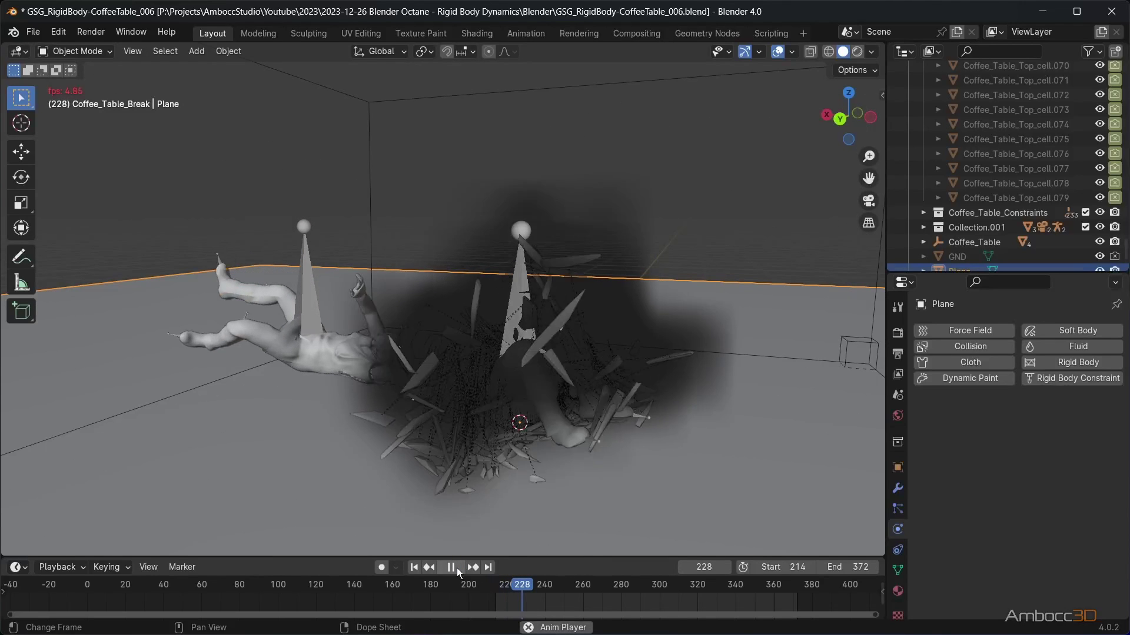
pyautogui.moveTo(609, 432); pyautogui.dragTo(659, 413, button='middle')
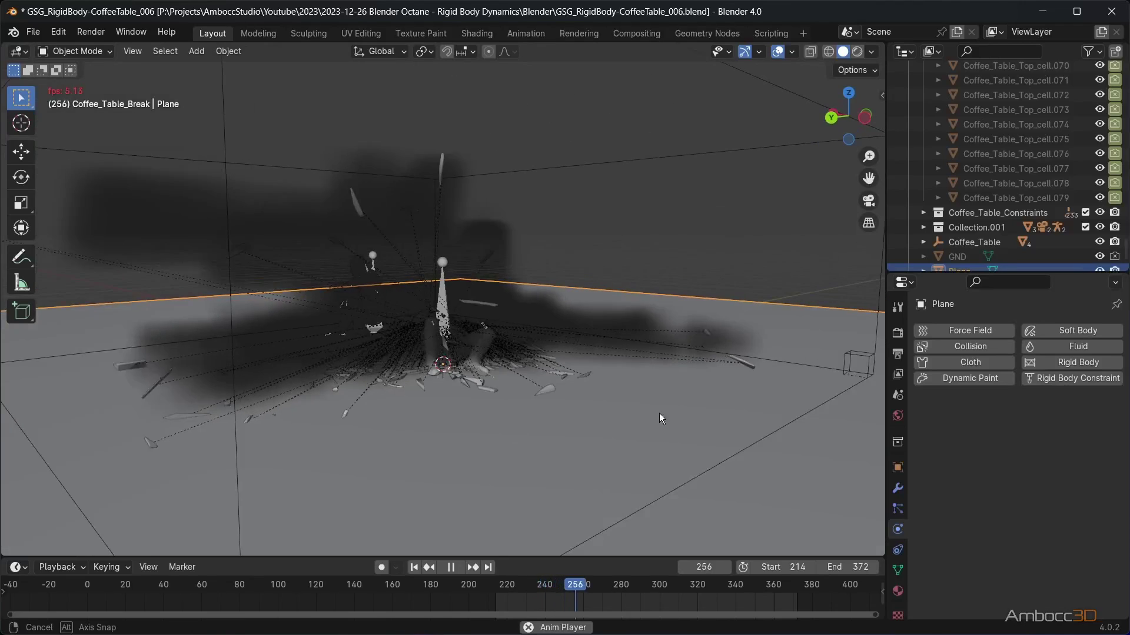
pyautogui.click(451, 567)
pyautogui.click(429, 567)
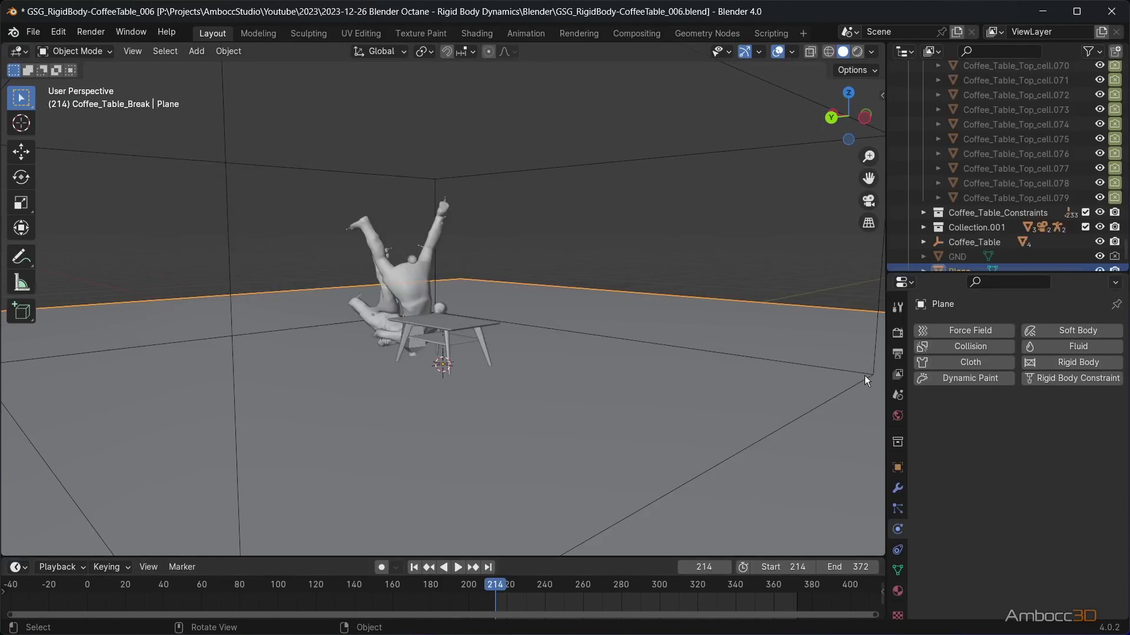
# - Select the Domain box and set its gas resolution divisions to 64
pyautogui.scroll(-3, 651, 416)
pyautogui.click(727, 274)
pyautogui.scroll(-5, 949, 469)
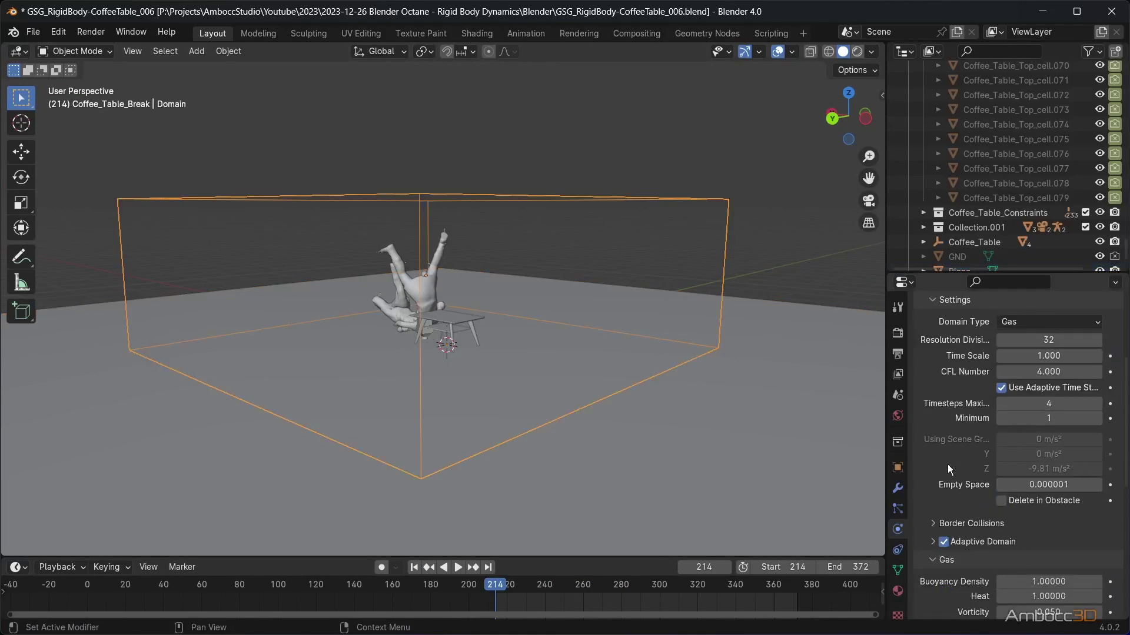
pyautogui.scroll(3, 994, 430)
pyautogui.doubleClick(1044, 398)
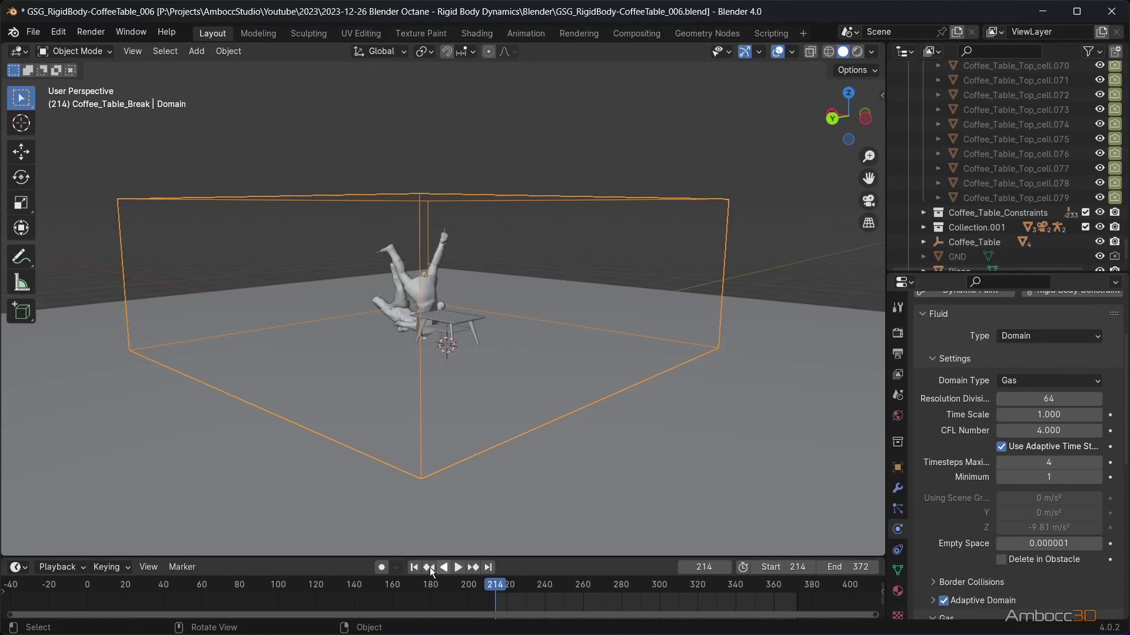
# - Play the smoke simulation to inspect its detail, stop it, and return to frame 214
pyautogui.click(460, 568)
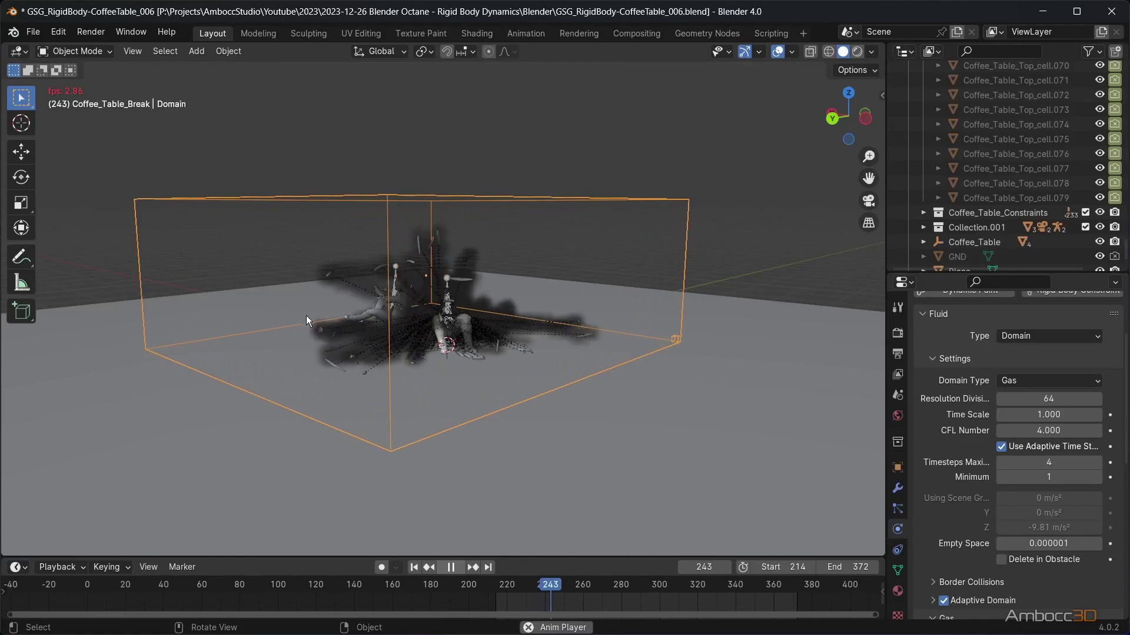
pyautogui.click(451, 567)
pyautogui.click(415, 567)
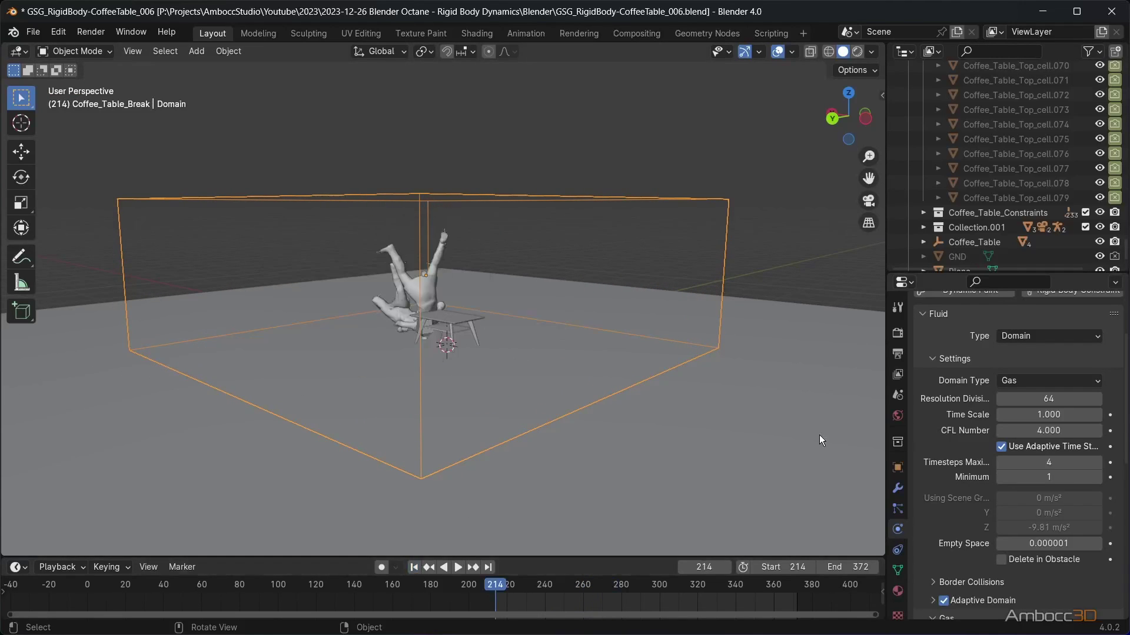
# - Set the Domain's gas heat to 0 and its buoyancy density to -1
pyautogui.scroll(3, 1041, 448)
pyautogui.scroll(-10, 1039, 448)
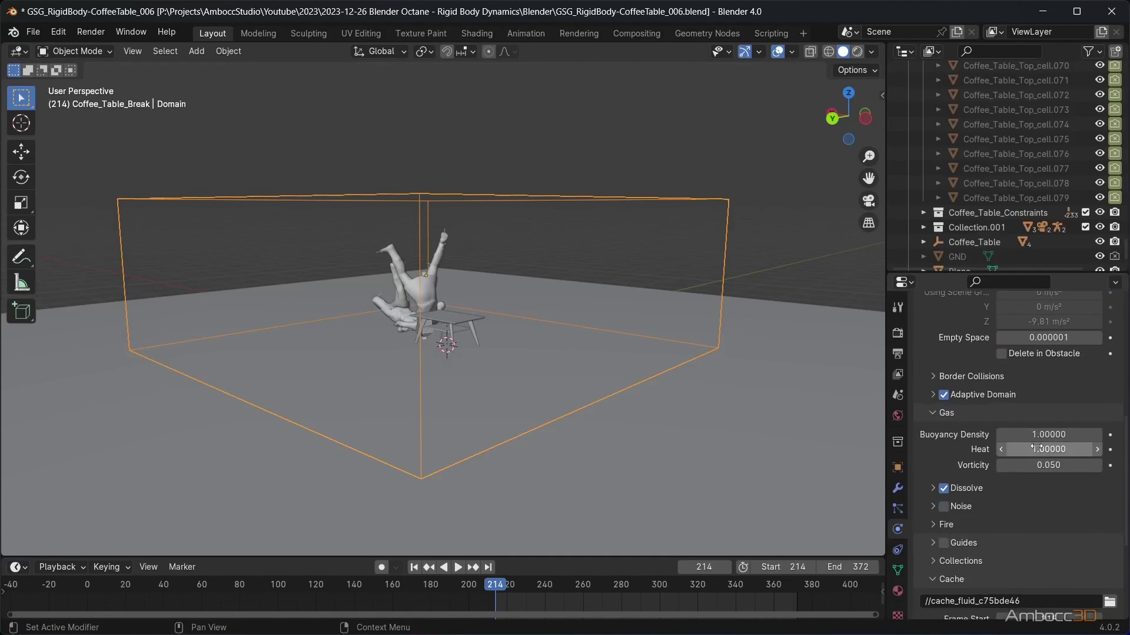
pyautogui.press('Return')
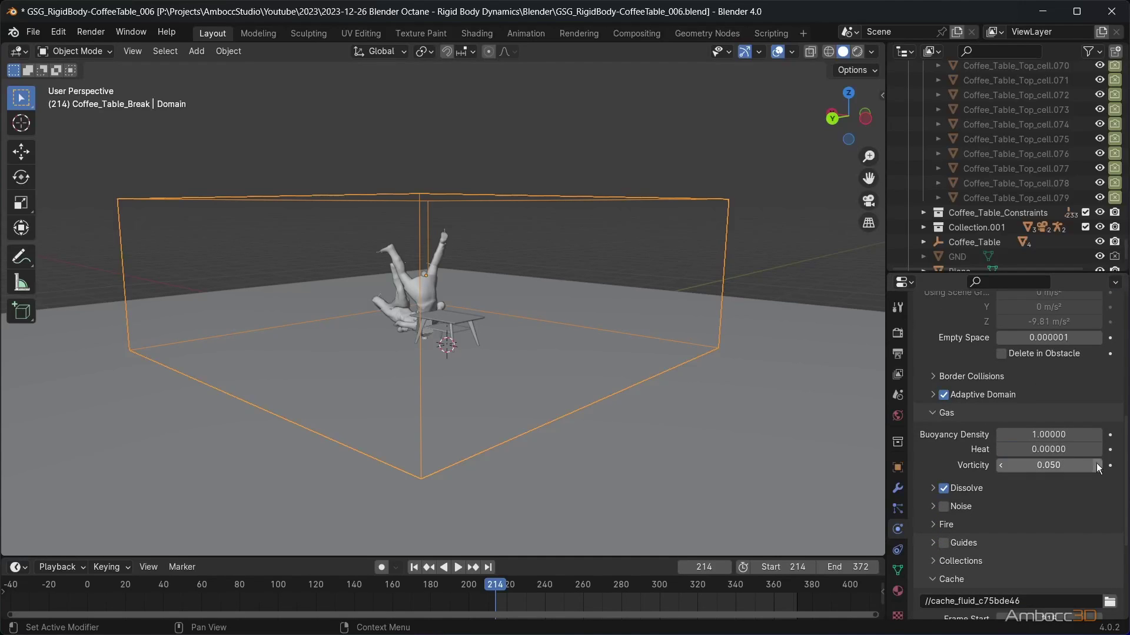
pyautogui.click(1055, 442)
pyautogui.write('-1')
pyautogui.press('Return')
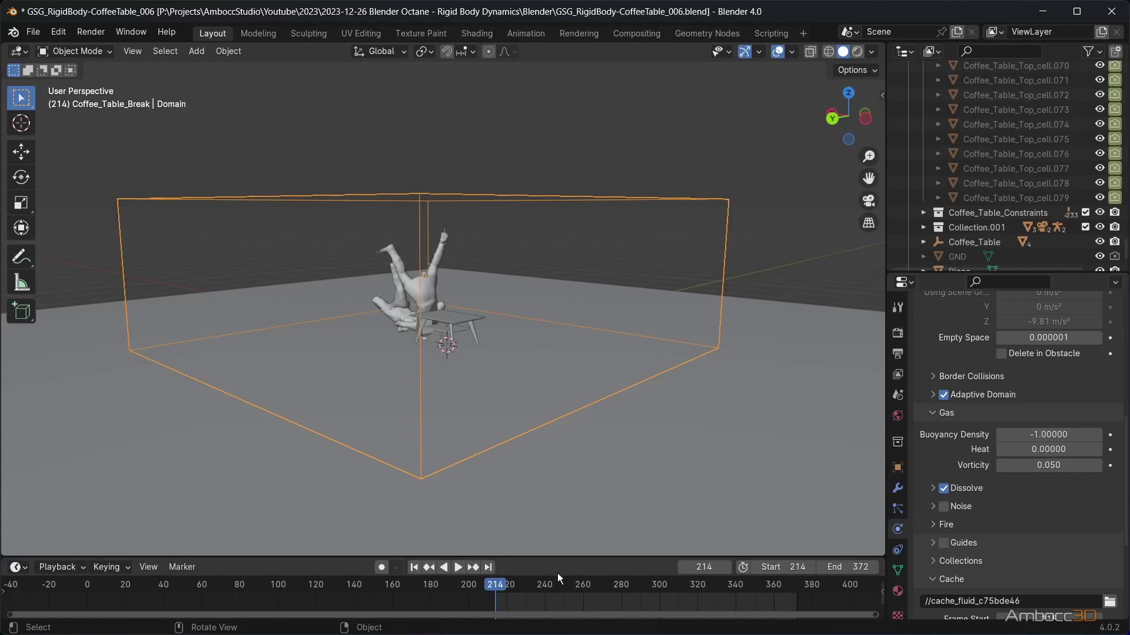
# - Play the simulation through to frame 276 and inspect how the smoke spreads around the debris
pyautogui.click(457, 567)
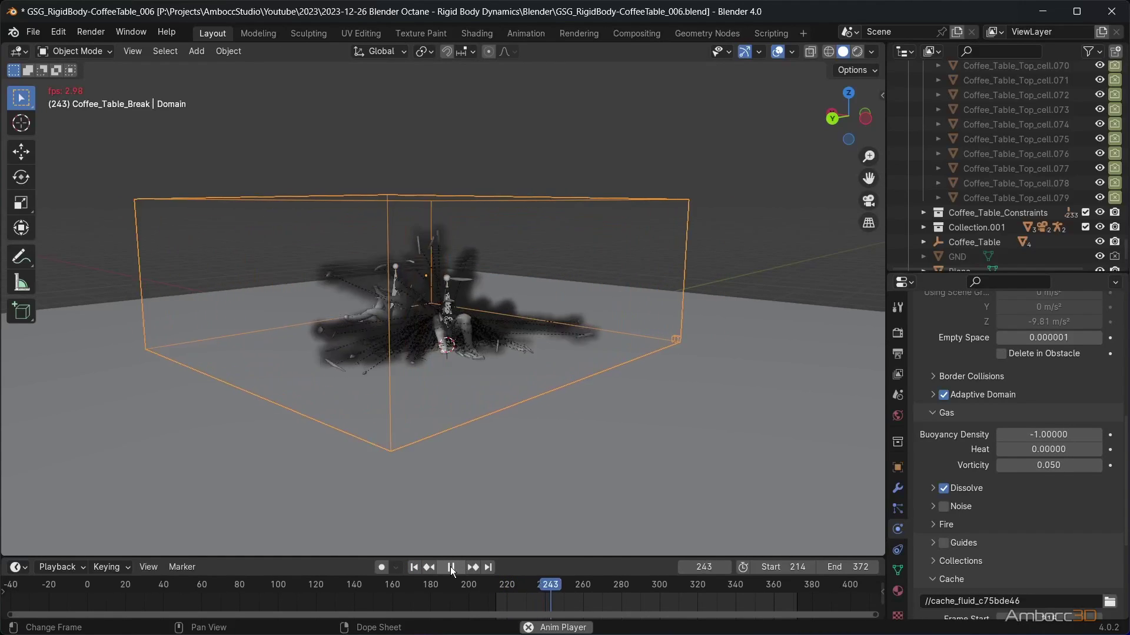
pyautogui.click(451, 568)
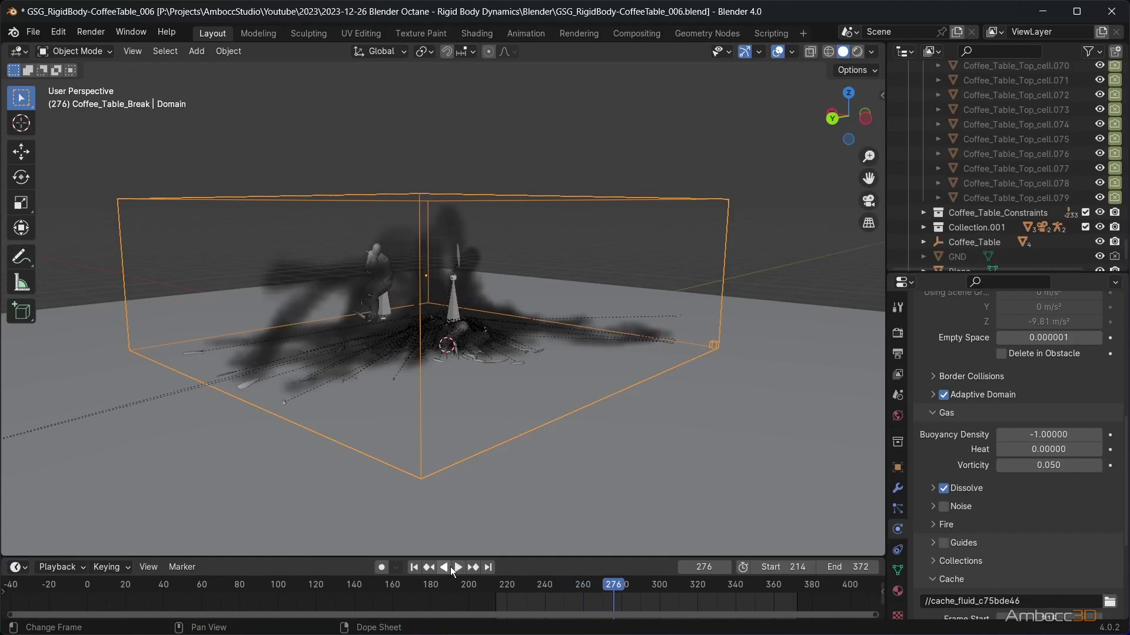
pyautogui.moveTo(506, 471); pyautogui.dragTo(435, 459, button='middle')
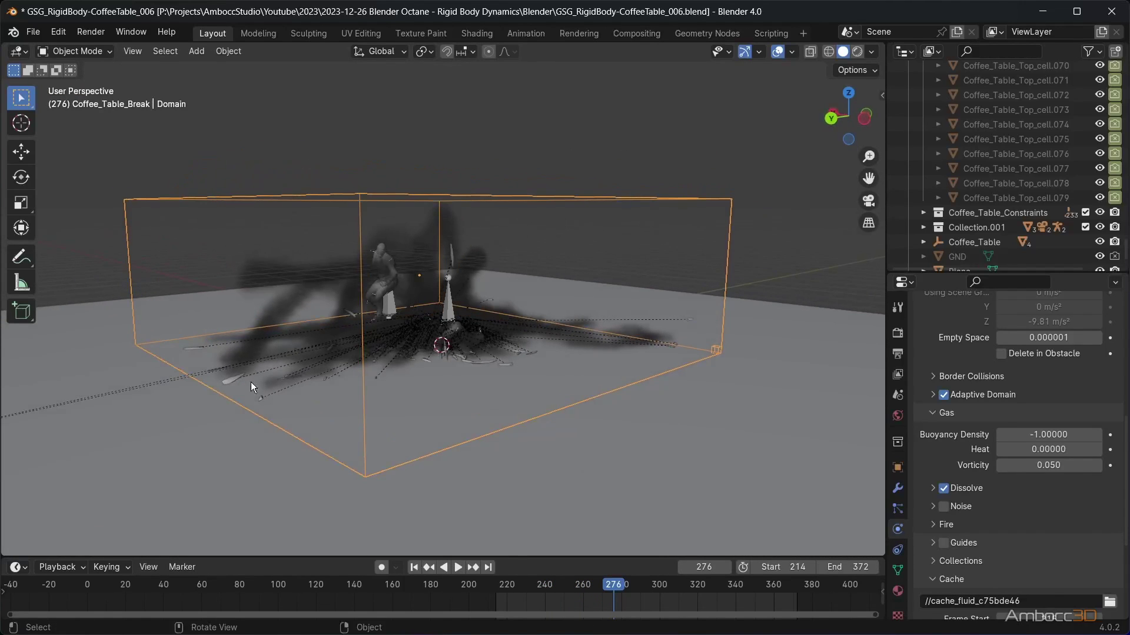
# - Select Coffee_Table_Top_cell.079, expand its Flow Source settings and set the surface emission to 0.5
pyautogui.click(1015, 198)
pyautogui.scroll(-2, 1016, 177)
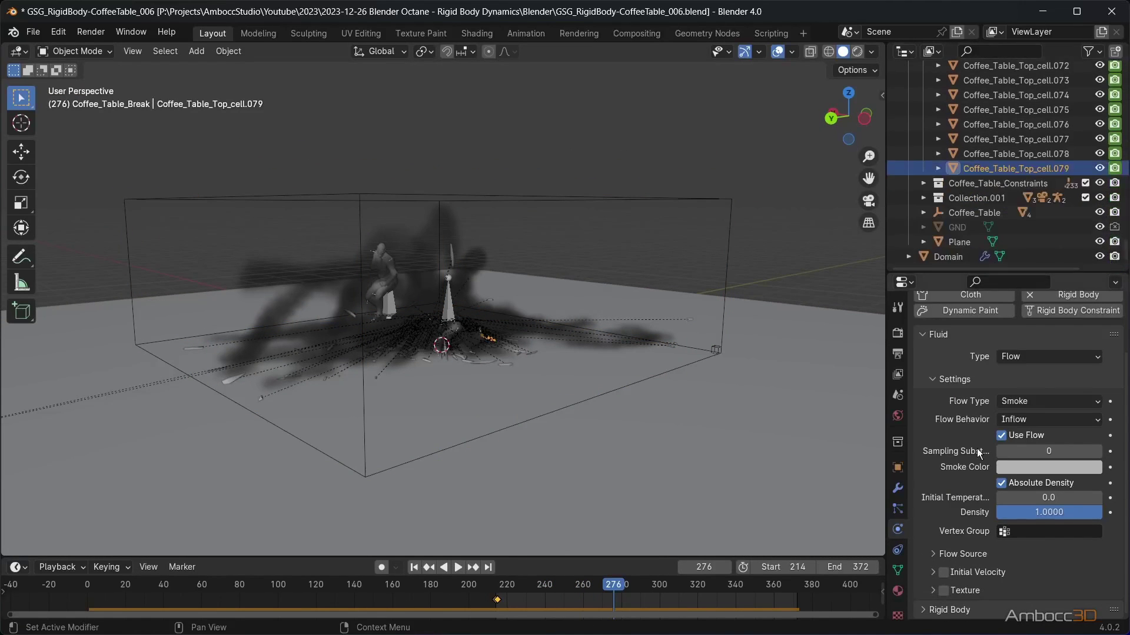
pyautogui.click(941, 553)
pyautogui.scroll(-3, 1053, 547)
pyautogui.click(1055, 533)
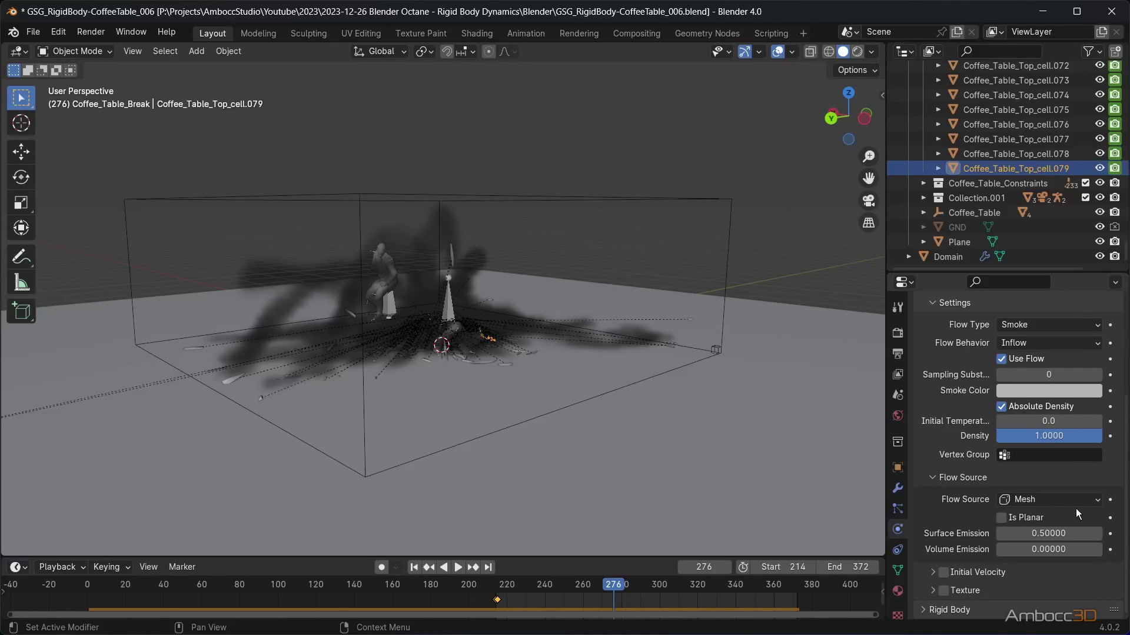
# - Go to frame 215 and keyframe the smoke density of Coffee_Table_Top_cell.079 at 0
pyautogui.moveTo(603, 588); pyautogui.dragTo(505, 589)
pyautogui.scroll(5, 444, 347)
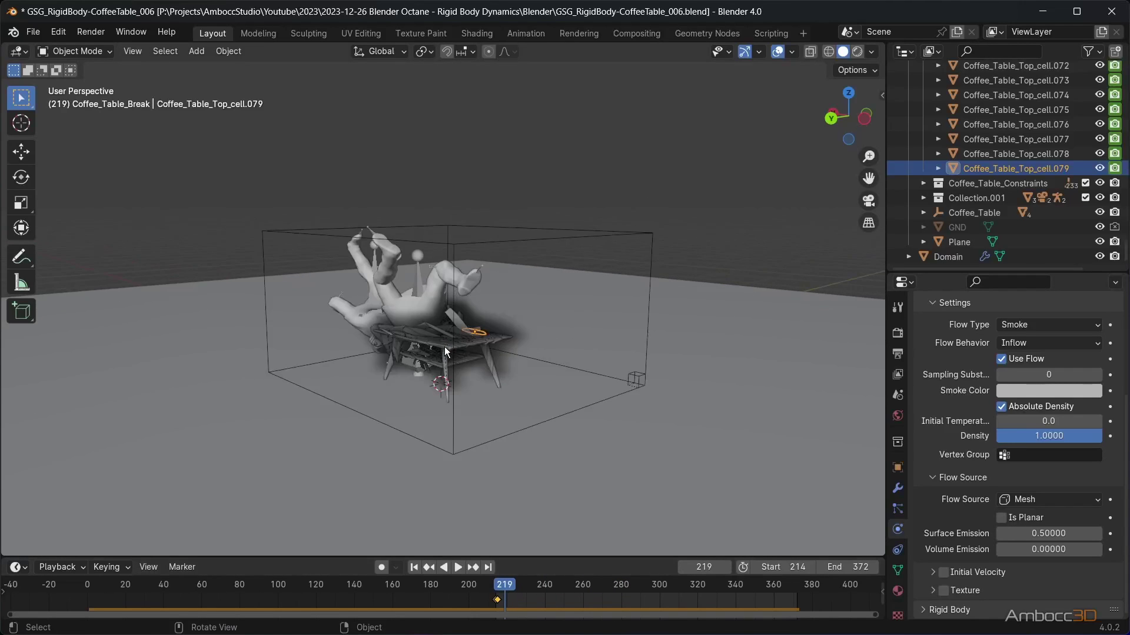
pyautogui.moveTo(468, 395); pyautogui.dragTo(513, 393, button='middle')
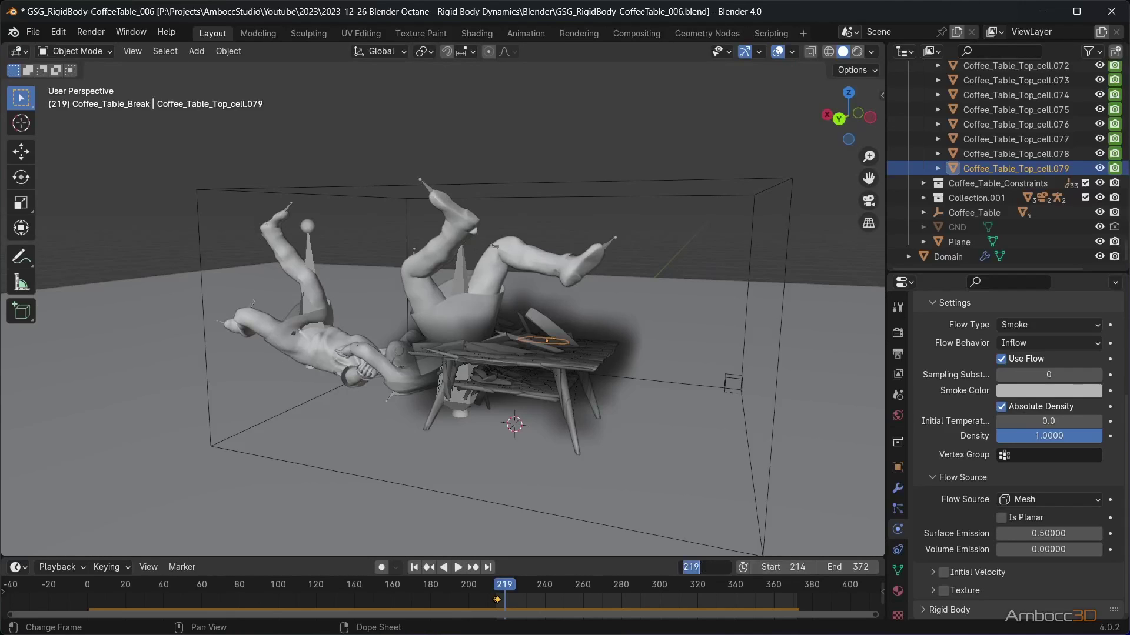
pyautogui.press('Return')
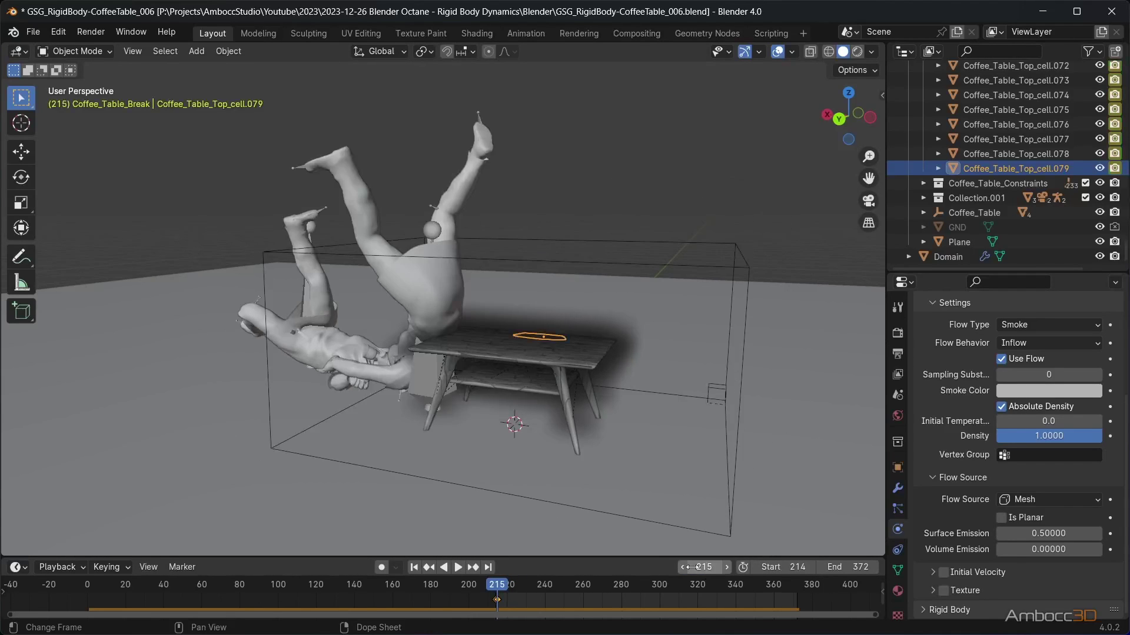
pyautogui.press('Right')
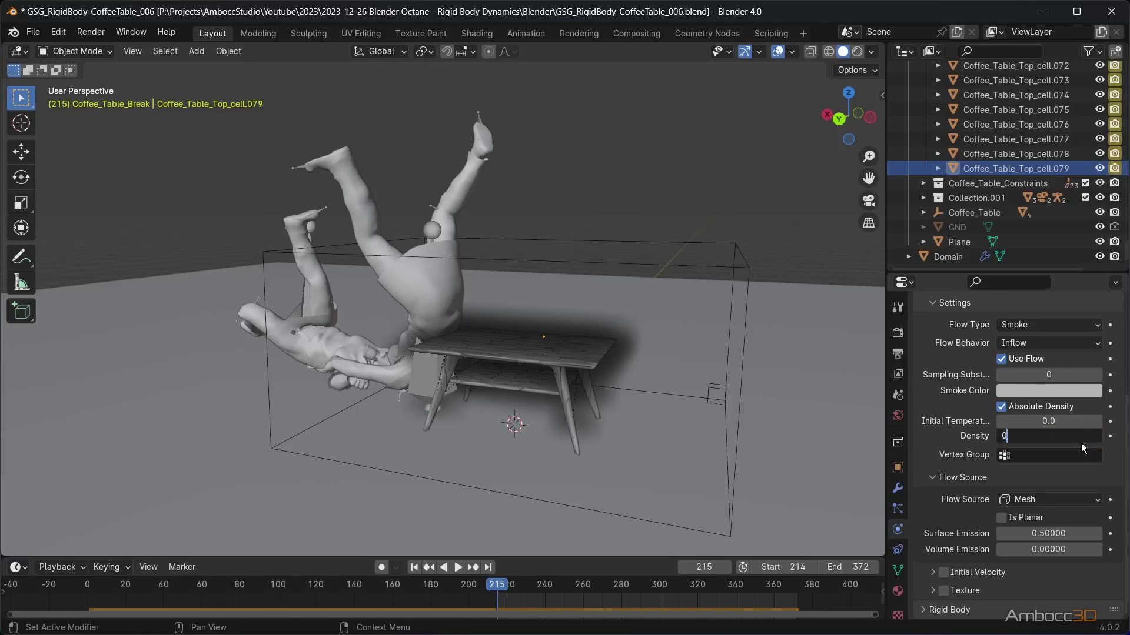
pyautogui.click(1110, 436)
pyautogui.rightClick(1060, 438)
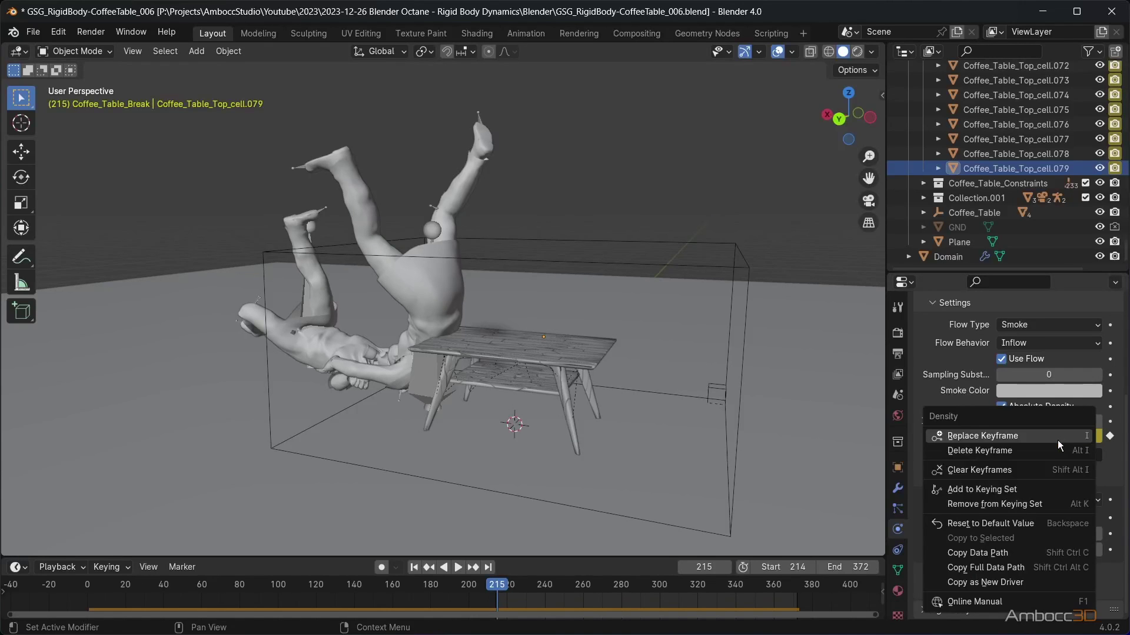
# - Go to frame 230, where the table is shattered, and keyframe the smoke density at 1
pyautogui.press('space')
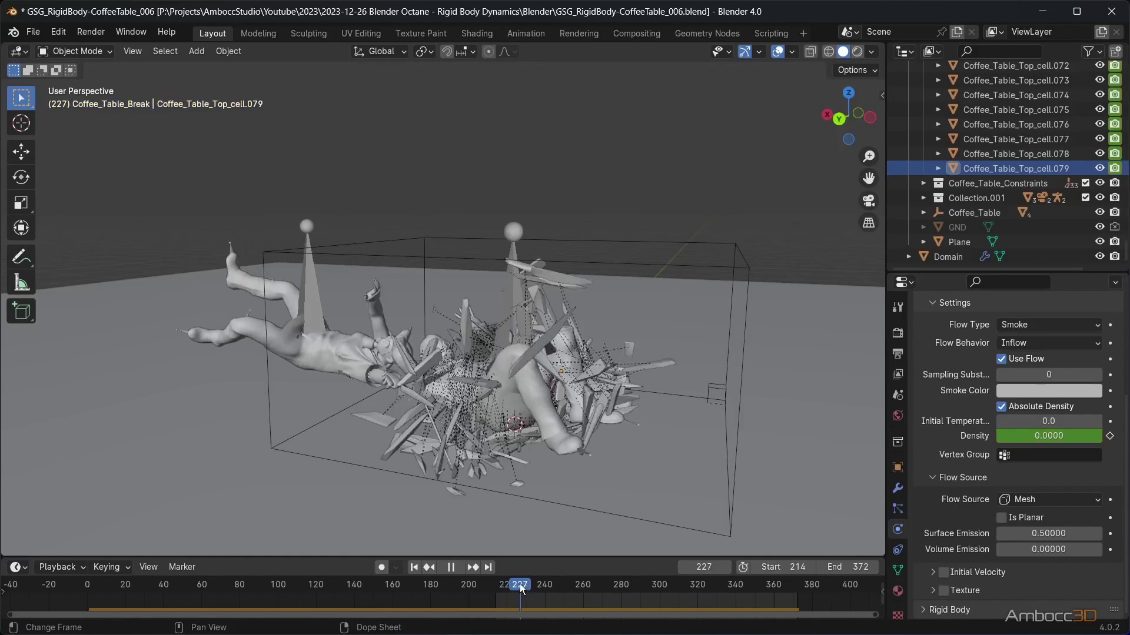
pyautogui.moveTo(539, 587); pyautogui.dragTo(528, 592)
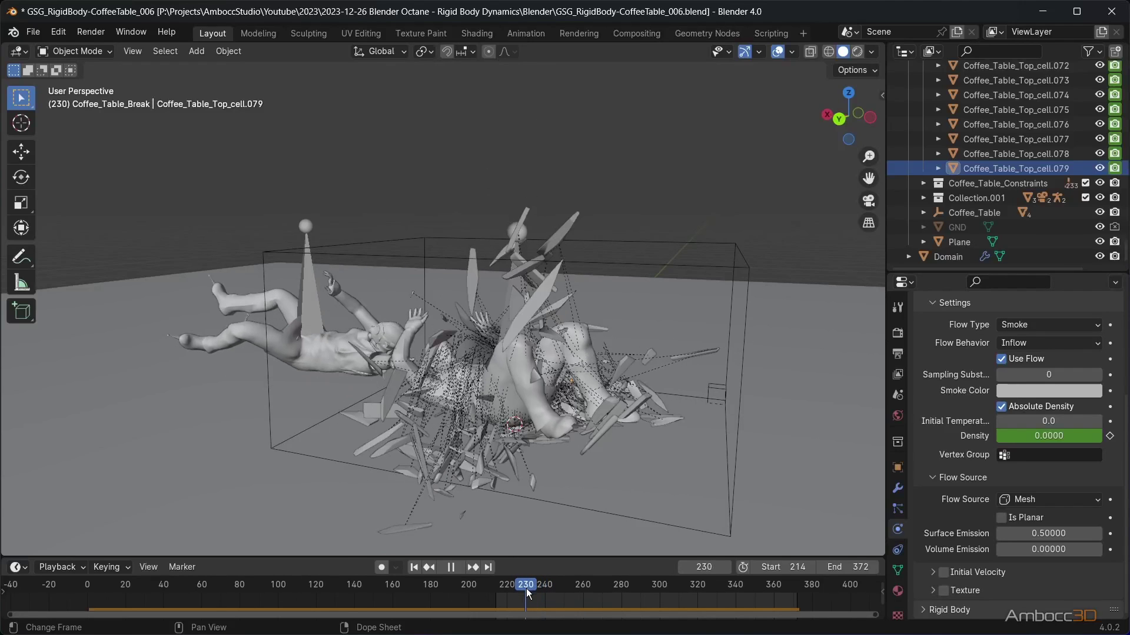
pyautogui.press('i')
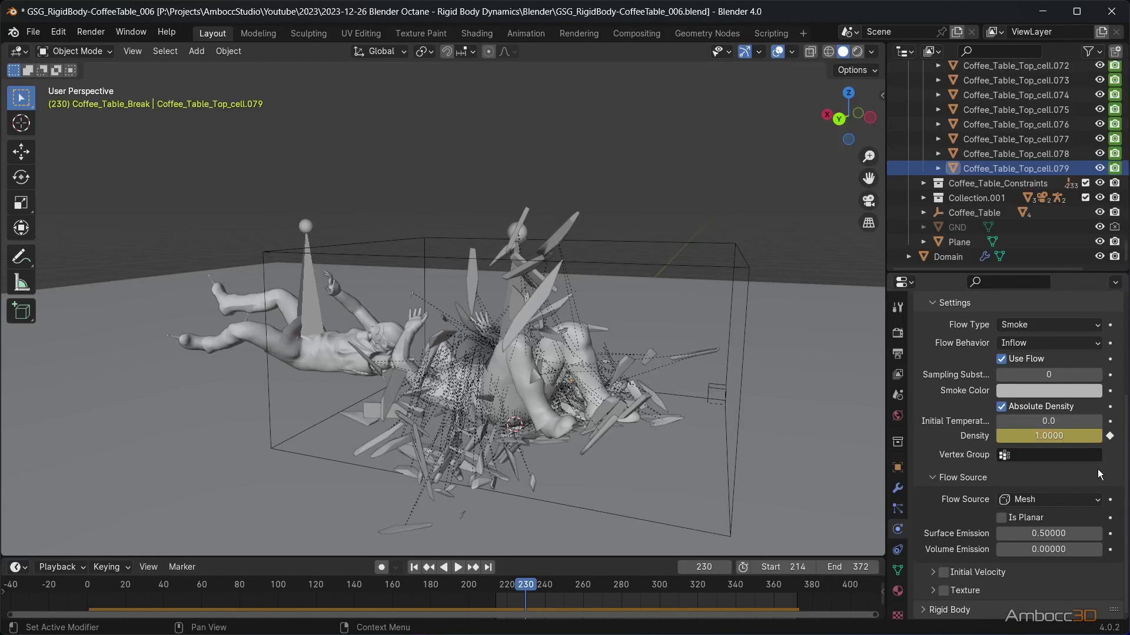
# - Keyframe the smoke density at 0 on frame 300, and step back from frame 240 to 233 to check the fade
pyautogui.moveTo(527, 589)
pyautogui.mouseDown()
pyautogui.moveTo(499, 588)
pyautogui.moveTo(672, 587)
pyautogui.moveTo(524, 594)
pyautogui.moveTo(545, 595)
pyautogui.mouseUp()
pyautogui.press('space')
pyautogui.press('space')
pyautogui.press('space')
pyautogui.press('space')
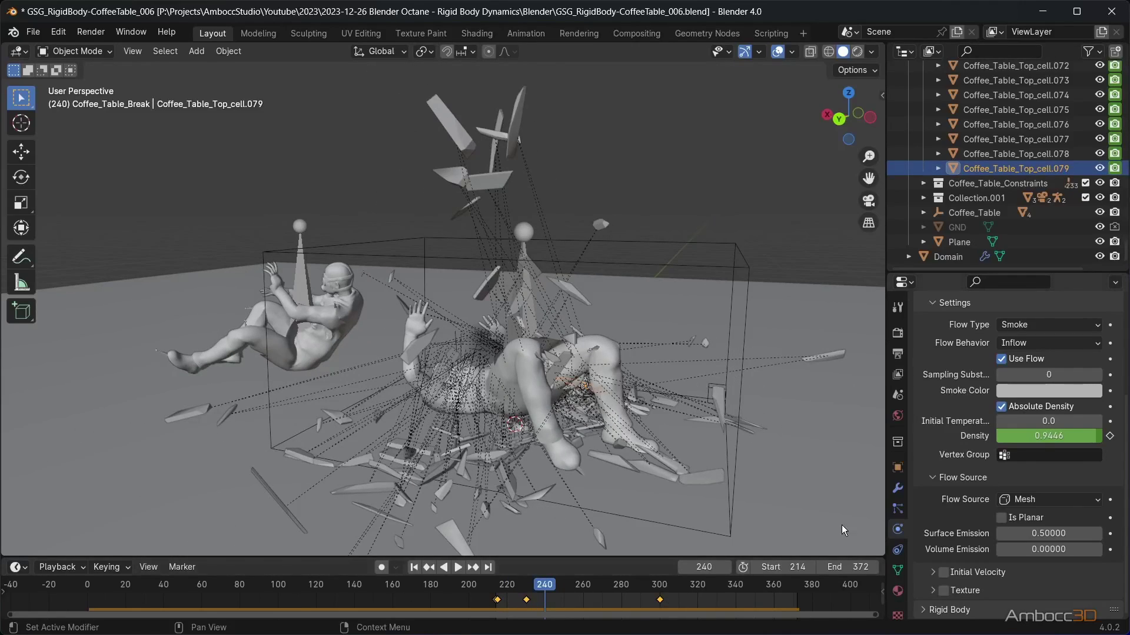
pyautogui.press('Left')
pyautogui.press('Left')
pyautogui.press('Left')
pyautogui.press('Left')
pyautogui.press('Left')
pyautogui.press('Left')
pyautogui.press('Left')
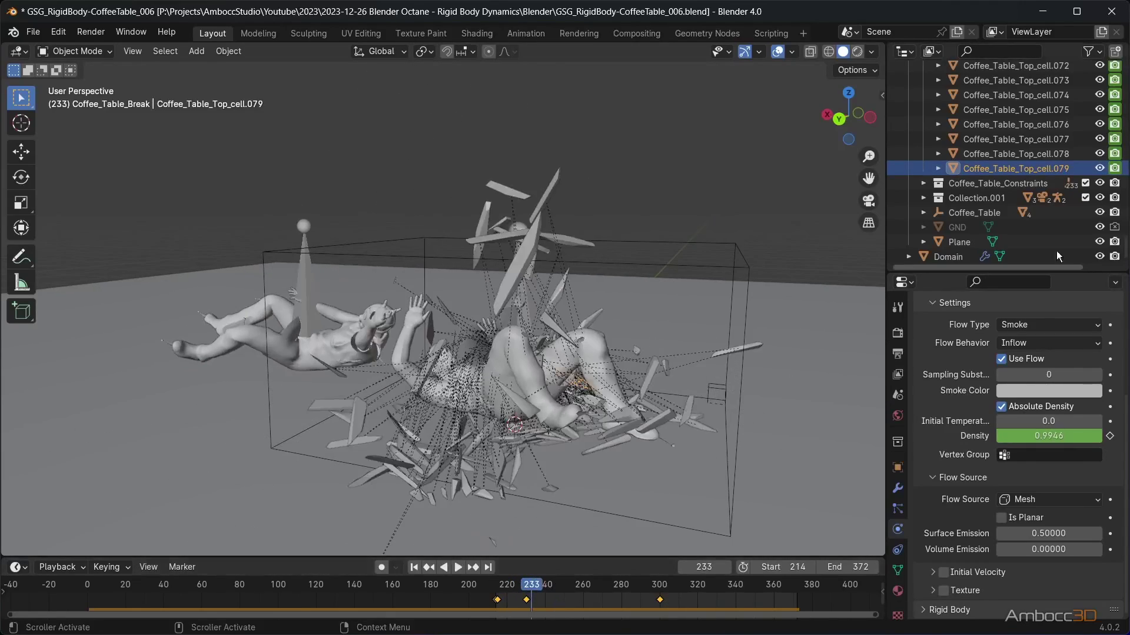
# - Select all table pieces up to Coffee_Table_Bridge_cell and copy the animated density of Coffee_Table_Top_cell.079 to them
pyautogui.scroll(15, 1057, 256)
pyautogui.click(1020, 115)
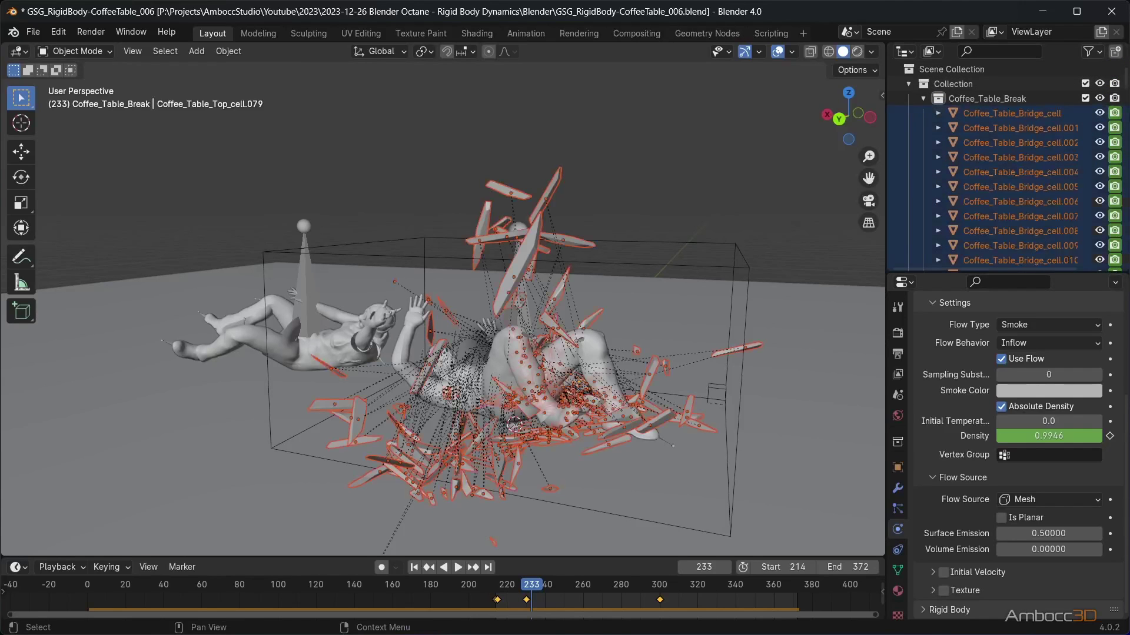
pyautogui.rightClick(1050, 438)
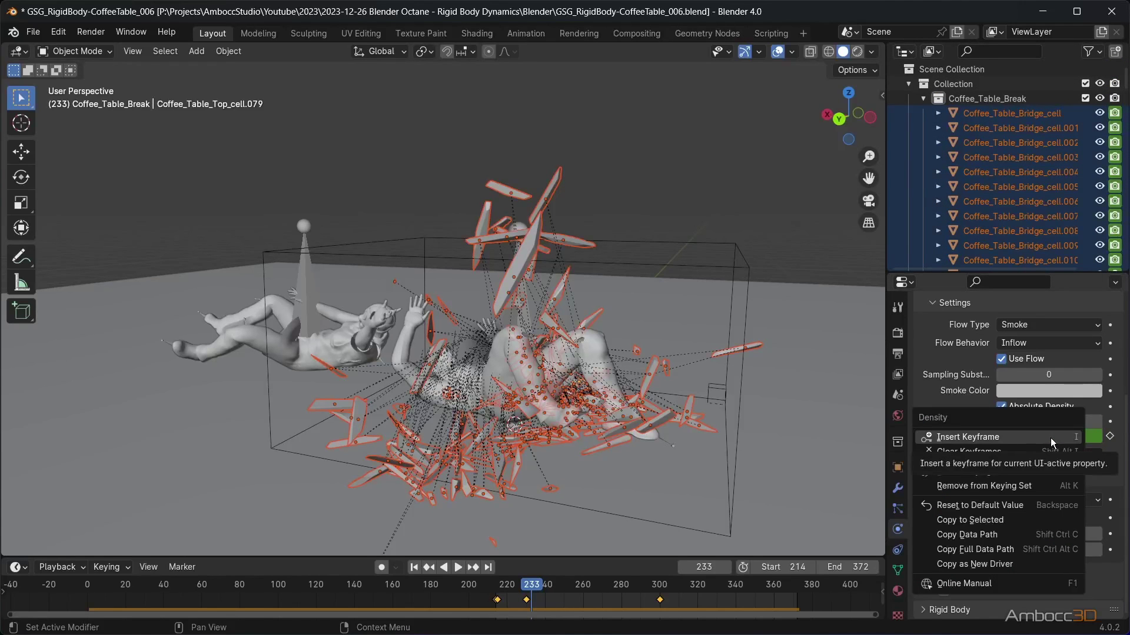
pyautogui.click(1000, 519)
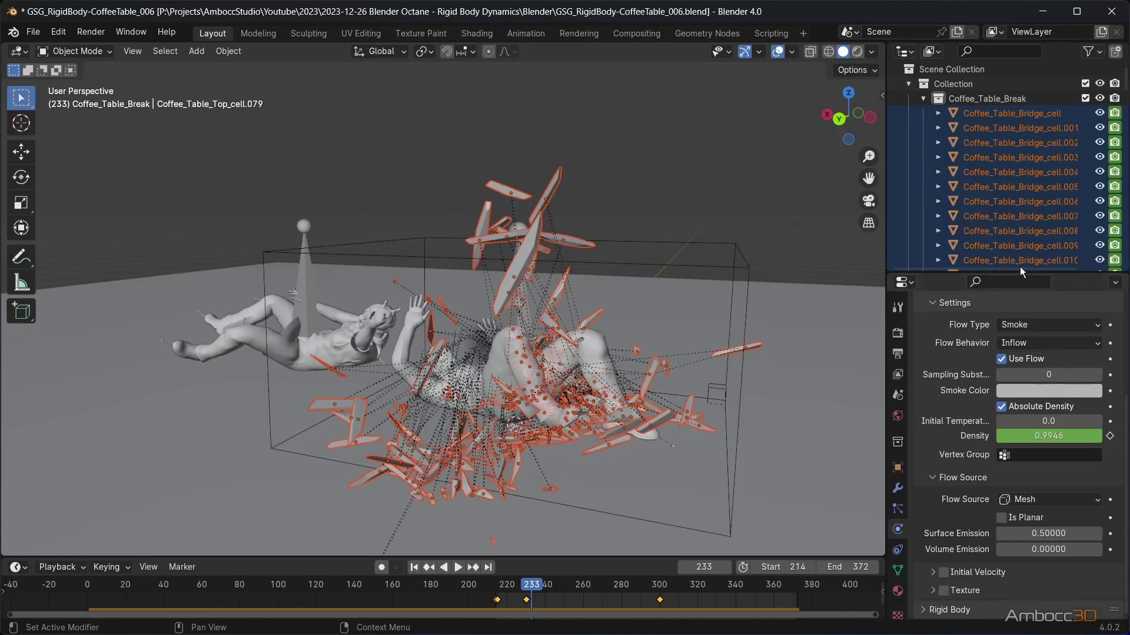
# - Check the density on Coffee_Table_Bridge_cell.030 and replay the smoke simulation from the first frame, viewing it from another angle
pyautogui.click(1021, 245)
pyautogui.click(414, 567)
pyautogui.press('space')
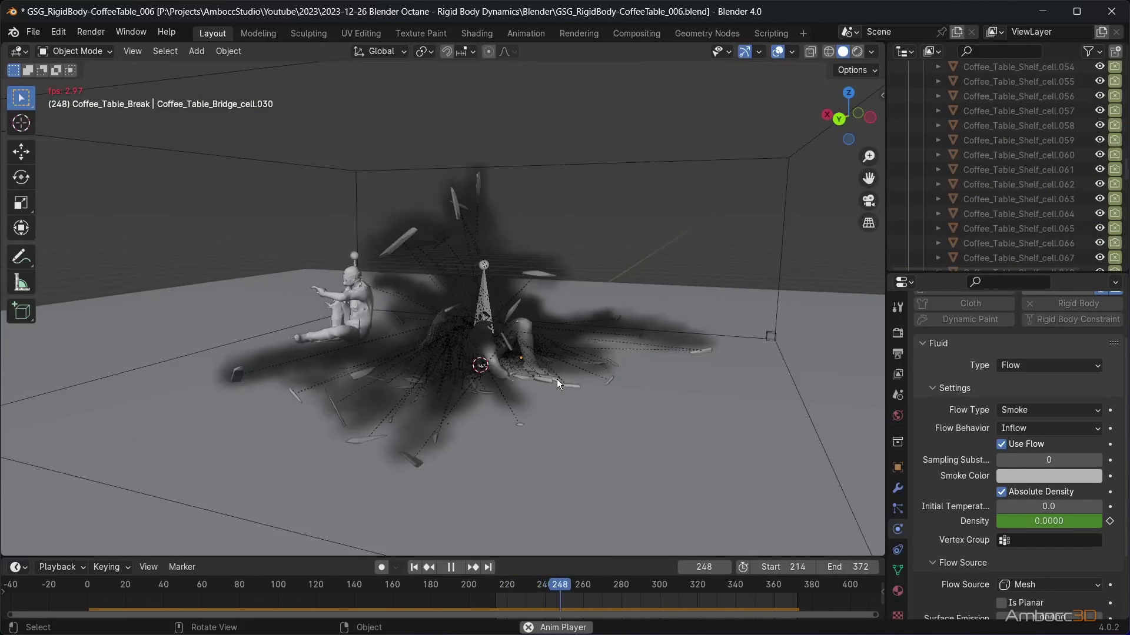
pyautogui.moveTo(557, 379)
pyautogui.mouseDown(button='middle')
pyautogui.moveTo(458, 384)
pyautogui.moveTo(560, 373)
pyautogui.mouseUp(button='middle')
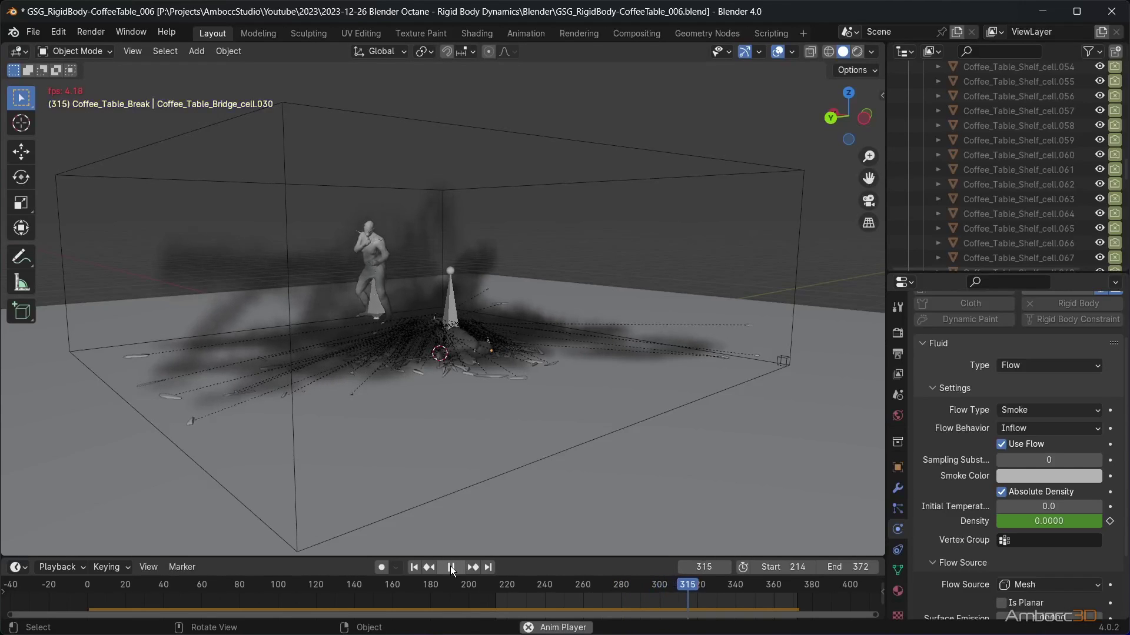
# - Select the Domain, review its gas and cache settings, and pause the playback at frame 250
pyautogui.scroll(-20, 1029, 193)
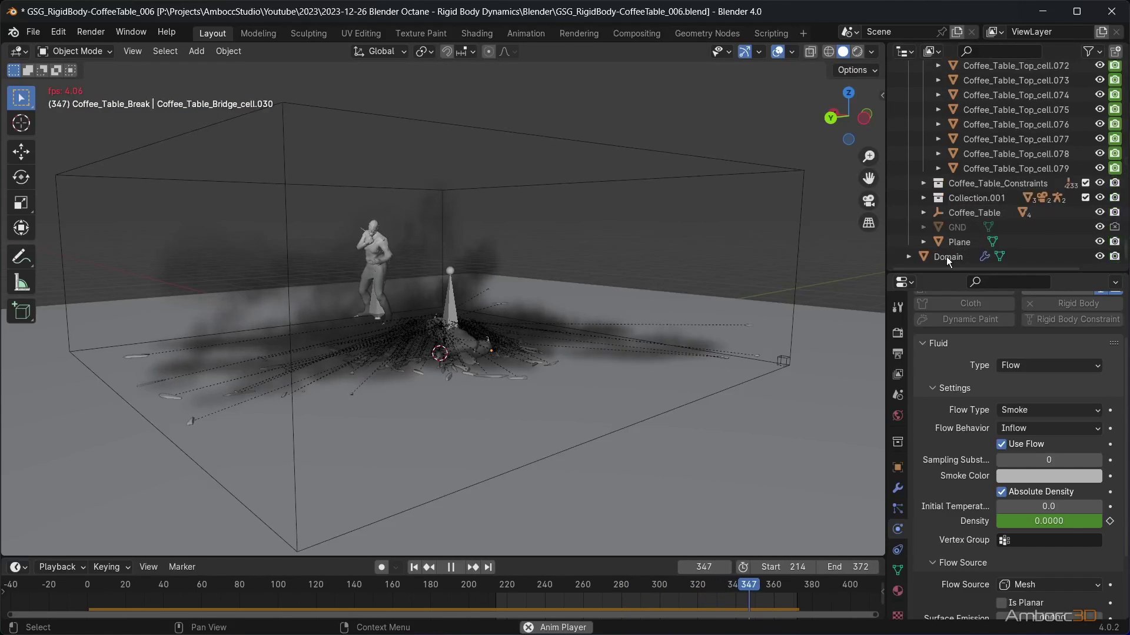
pyautogui.click(946, 257)
pyautogui.moveTo(1121, 445); pyautogui.dragTo(1121, 497)
pyautogui.scroll(-10, 1121, 498)
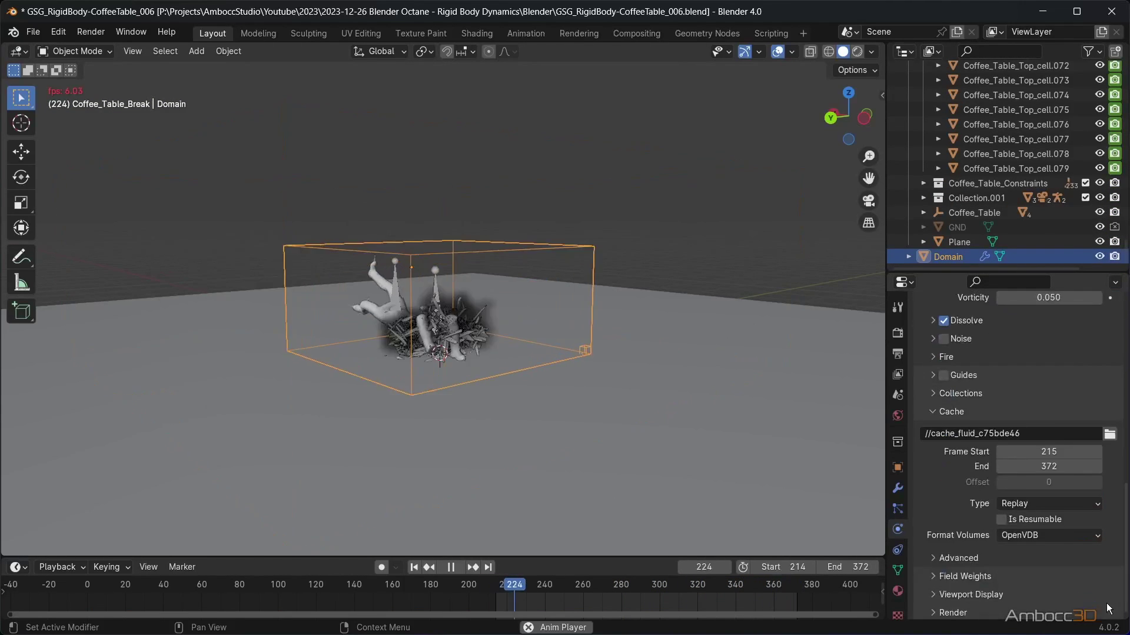
pyautogui.scroll(6, 1121, 497)
pyautogui.click(451, 568)
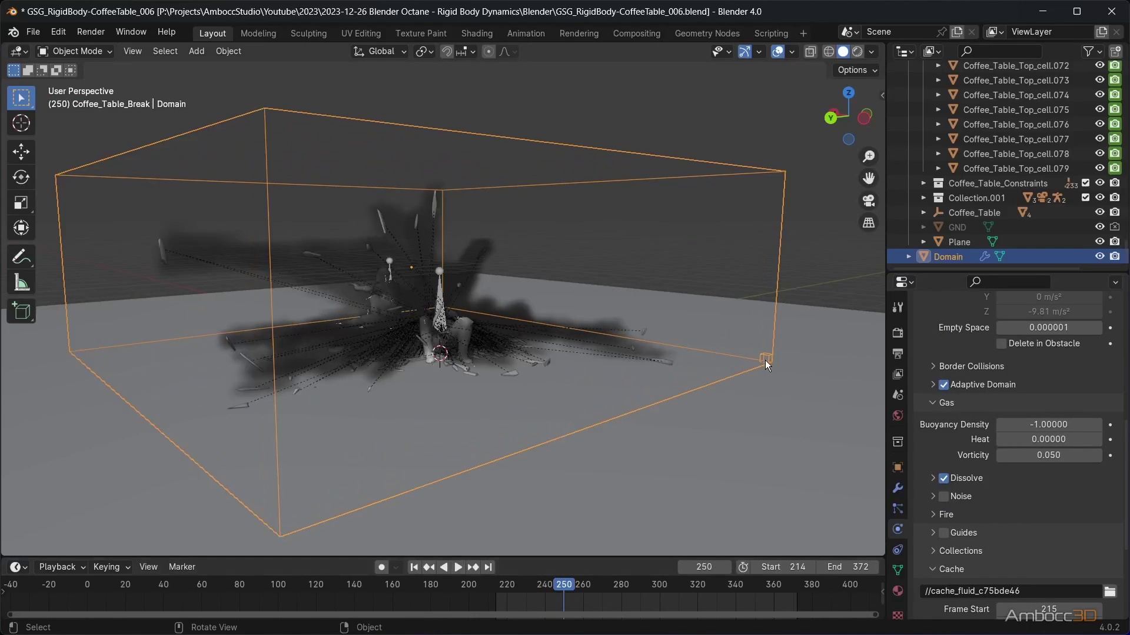
# - Set the Domain's resolution divisions to 128 and return to frame 214
pyautogui.scroll(12, 1126, 536)
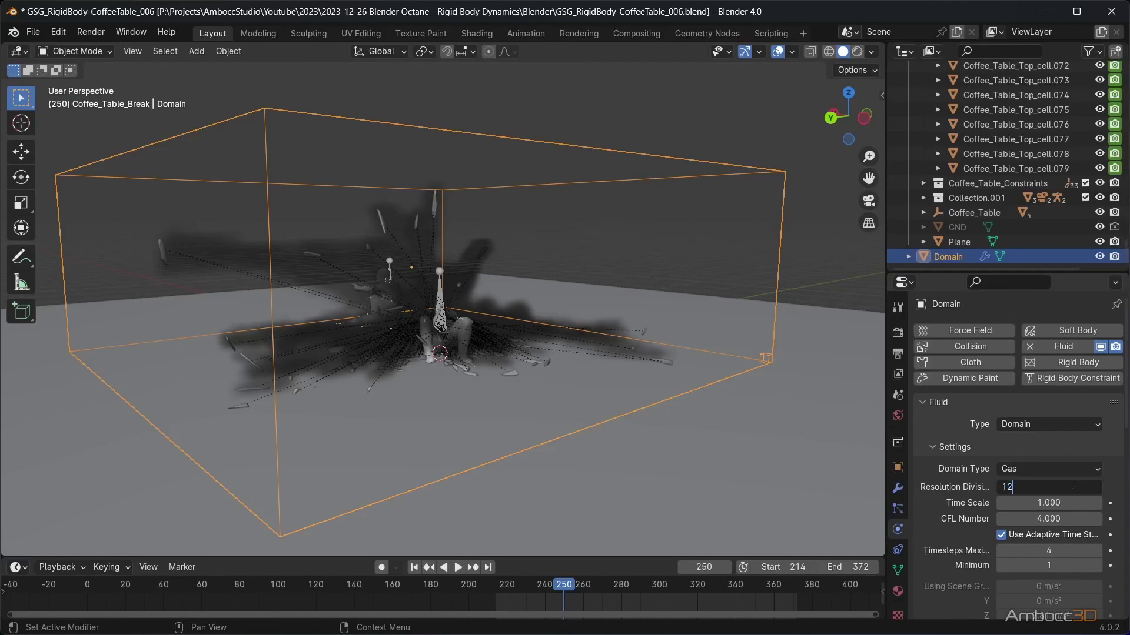
pyautogui.press('Return')
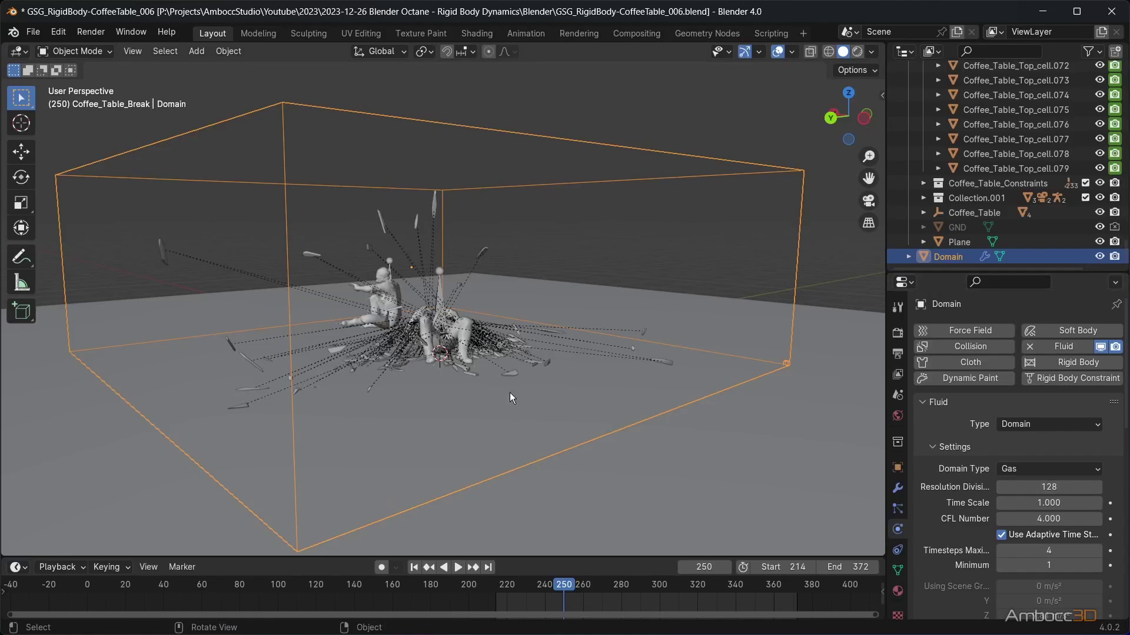
pyautogui.click(416, 567)
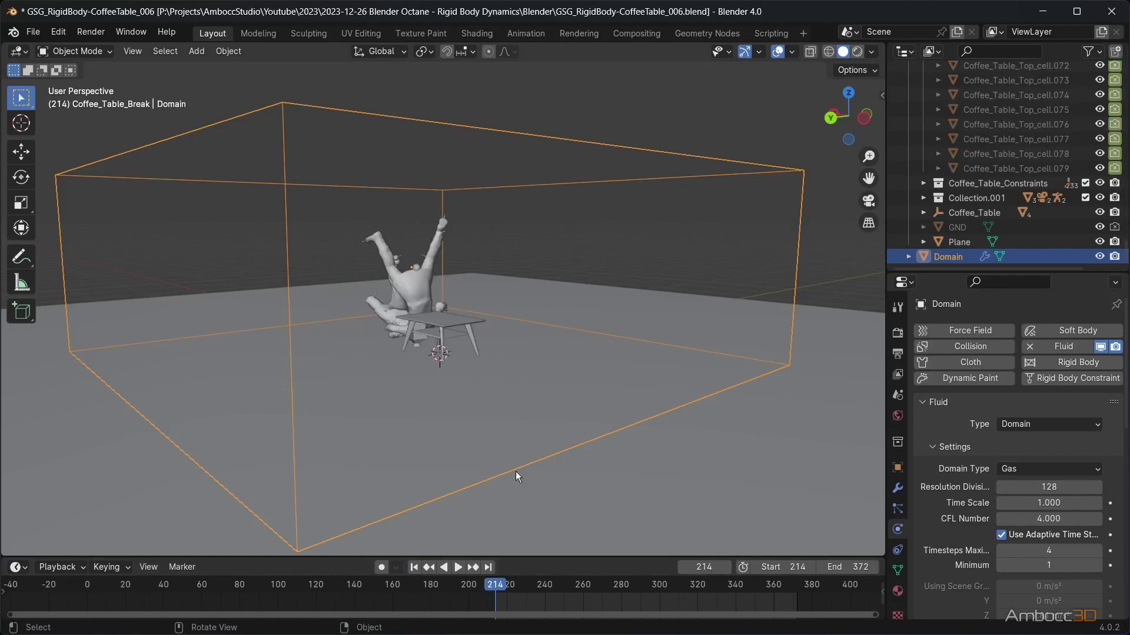
# - Set the Domain's fluid cache type to All and bake the whole gas simulation
pyautogui.moveTo(516, 471); pyautogui.dragTo(582, 471, button='middle')
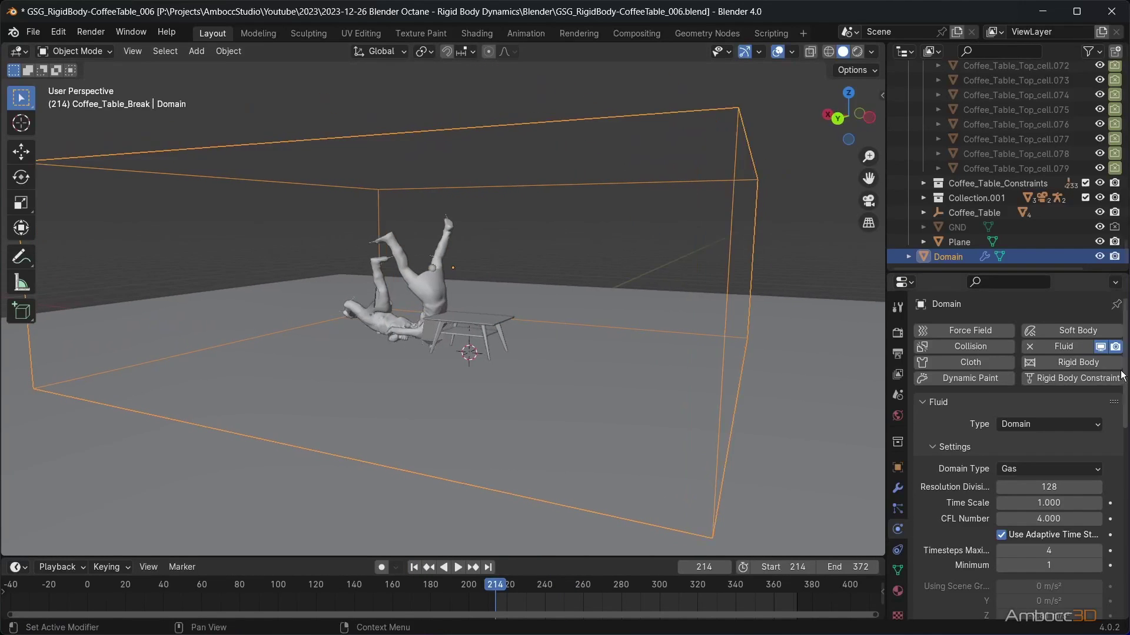
pyautogui.moveTo(1122, 377); pyautogui.dragTo(1118, 577)
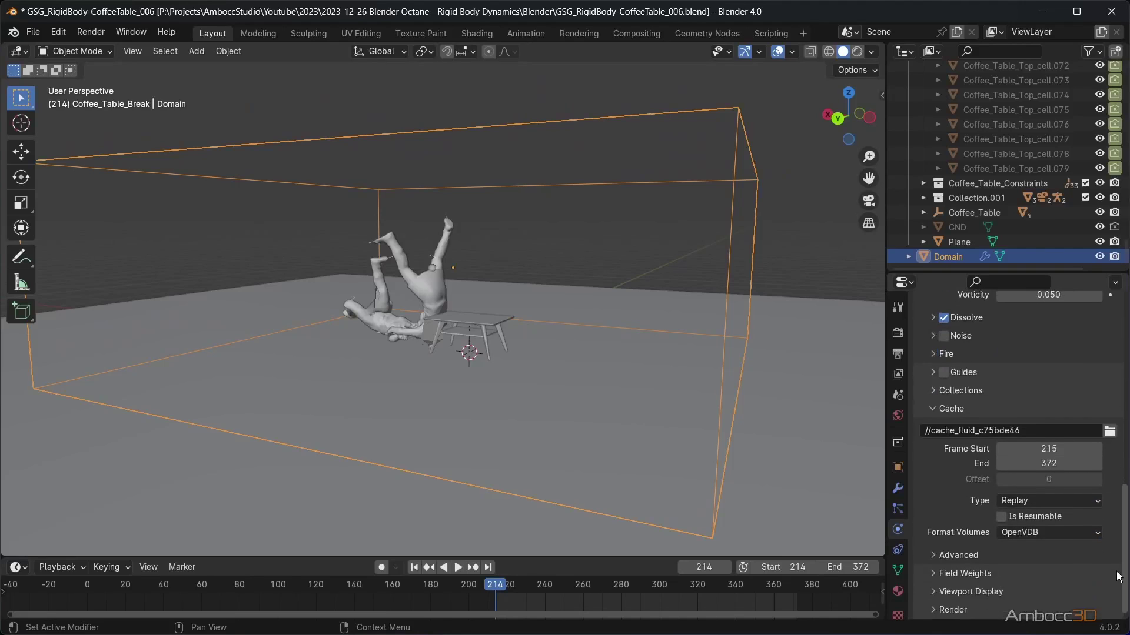
pyautogui.click(1024, 499)
pyautogui.click(1021, 546)
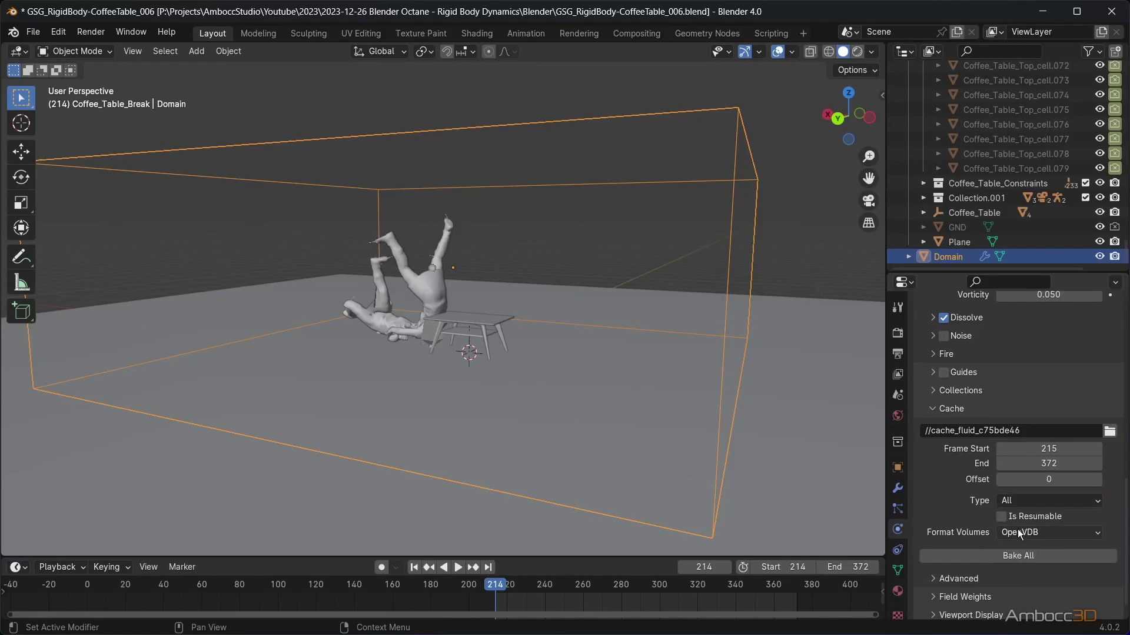
pyautogui.click(992, 559)
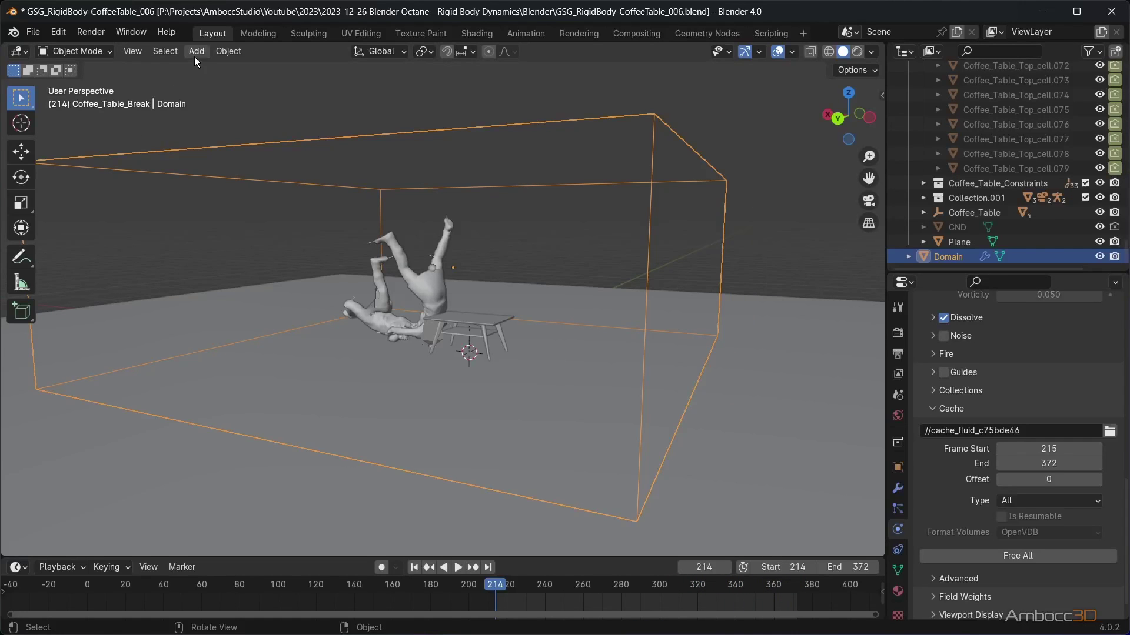
# - Look through the scene camera and start a viewport render of the animation
pyautogui.press('KP_0')
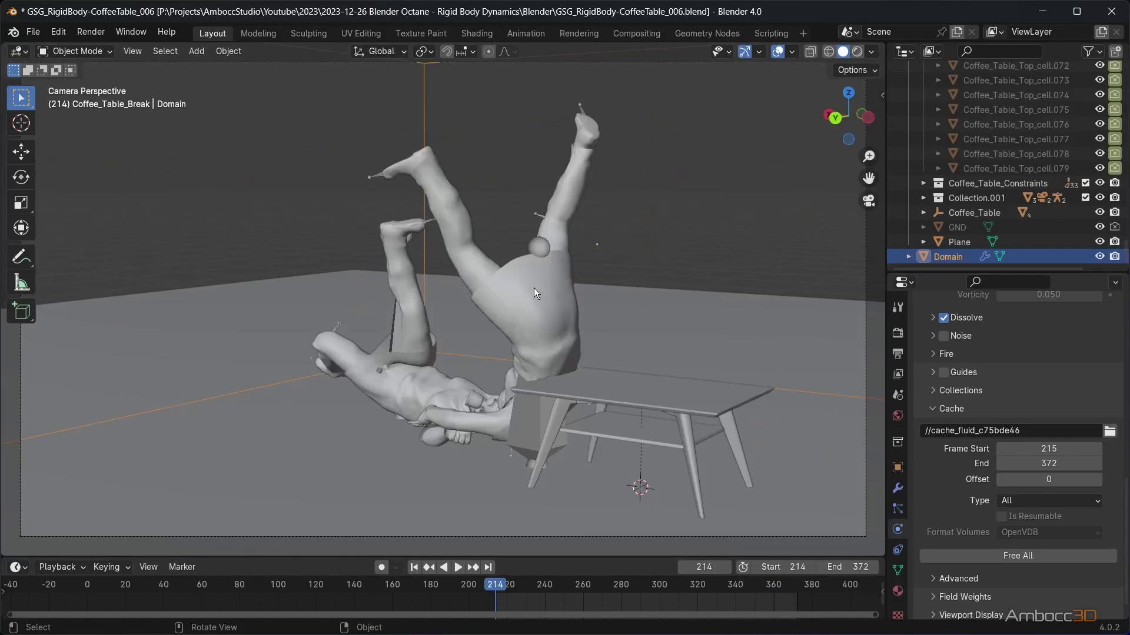
pyautogui.click(132, 51)
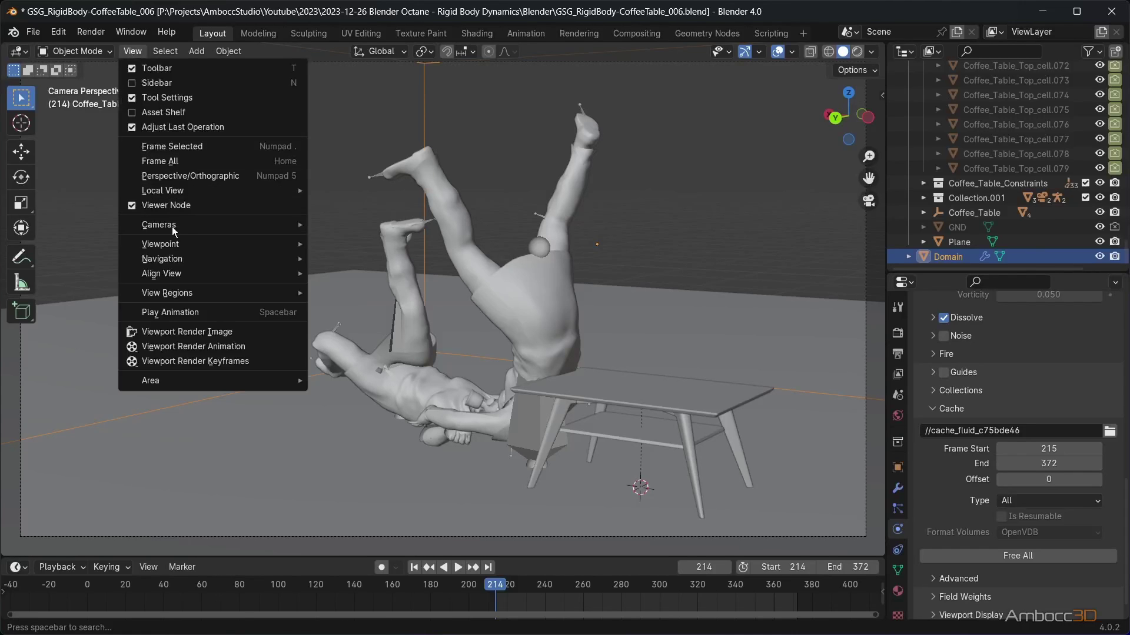
pyautogui.click(187, 347)
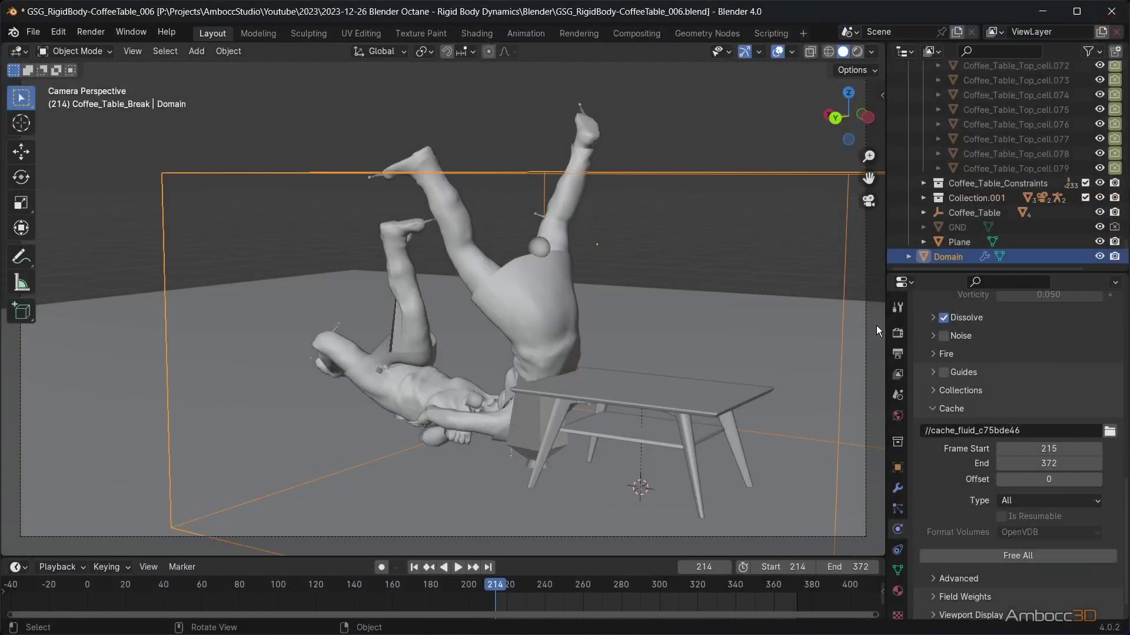
# - Set the scene's color management view transform to Standard and render the viewport animation again
pyautogui.click(898, 335)
pyautogui.scroll(-15, 1027, 482)
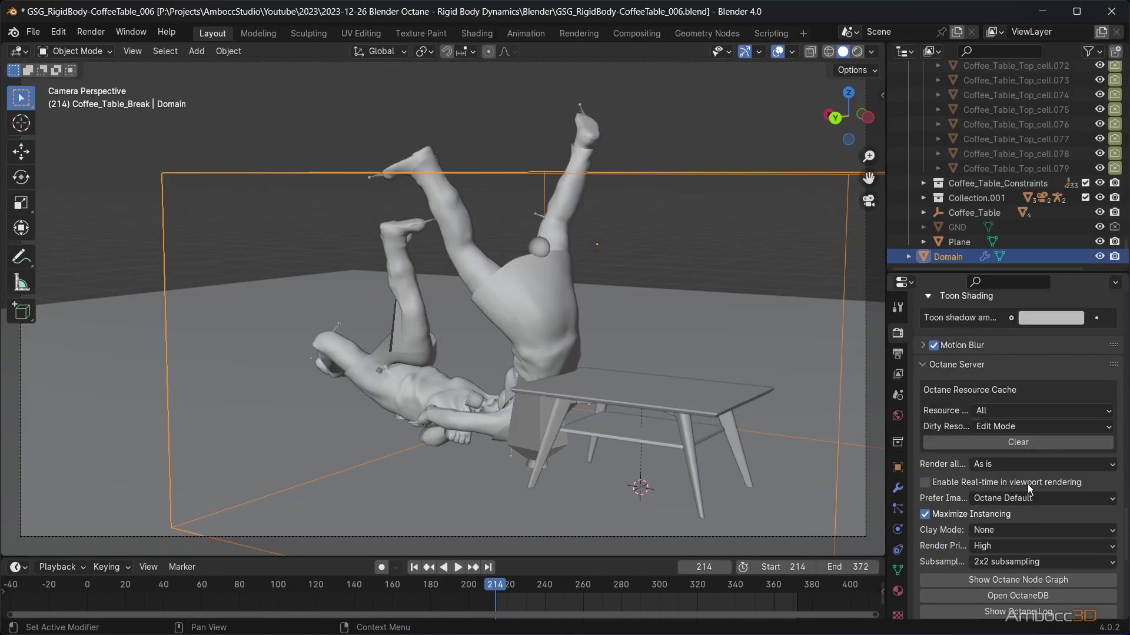
pyautogui.scroll(-5, 1029, 486)
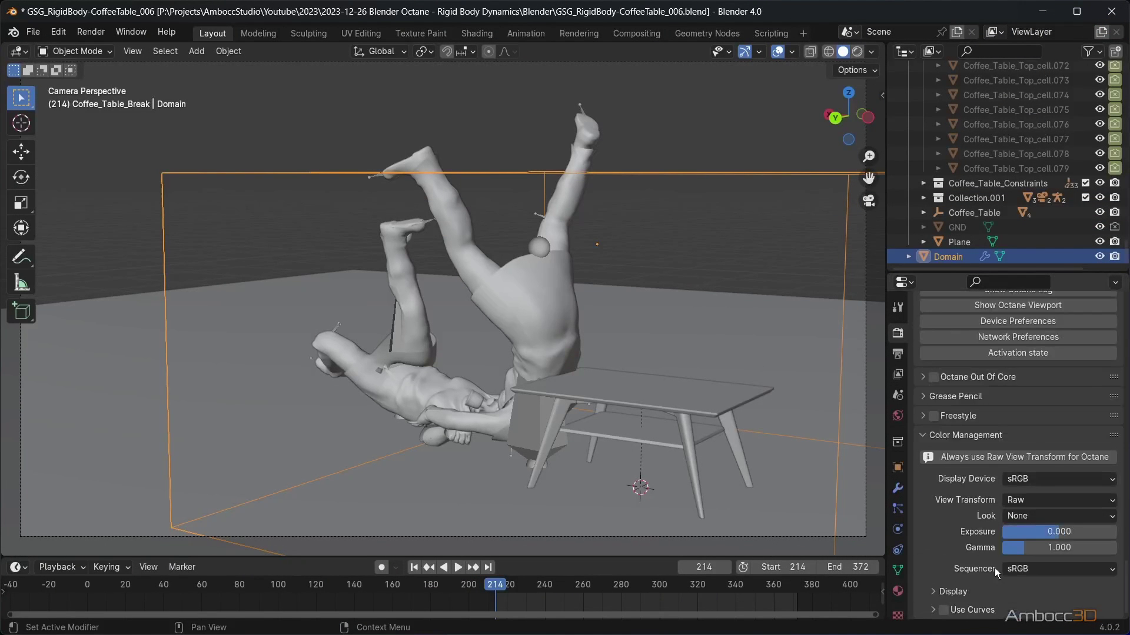
pyautogui.click(1025, 503)
pyautogui.click(1025, 518)
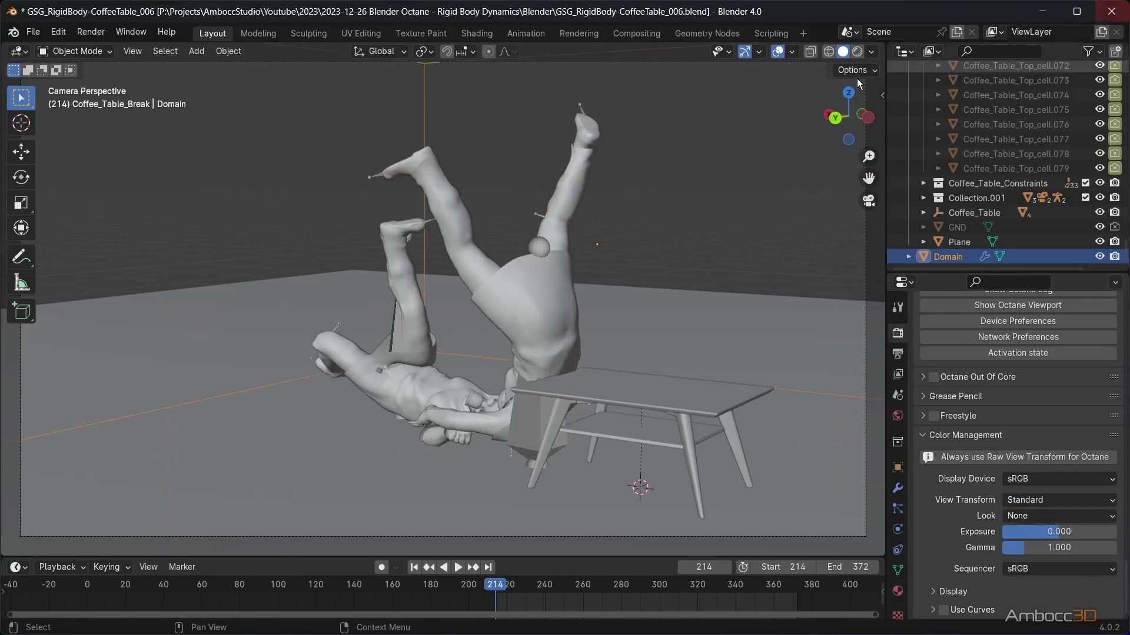
pyautogui.click(132, 51)
pyautogui.click(179, 347)
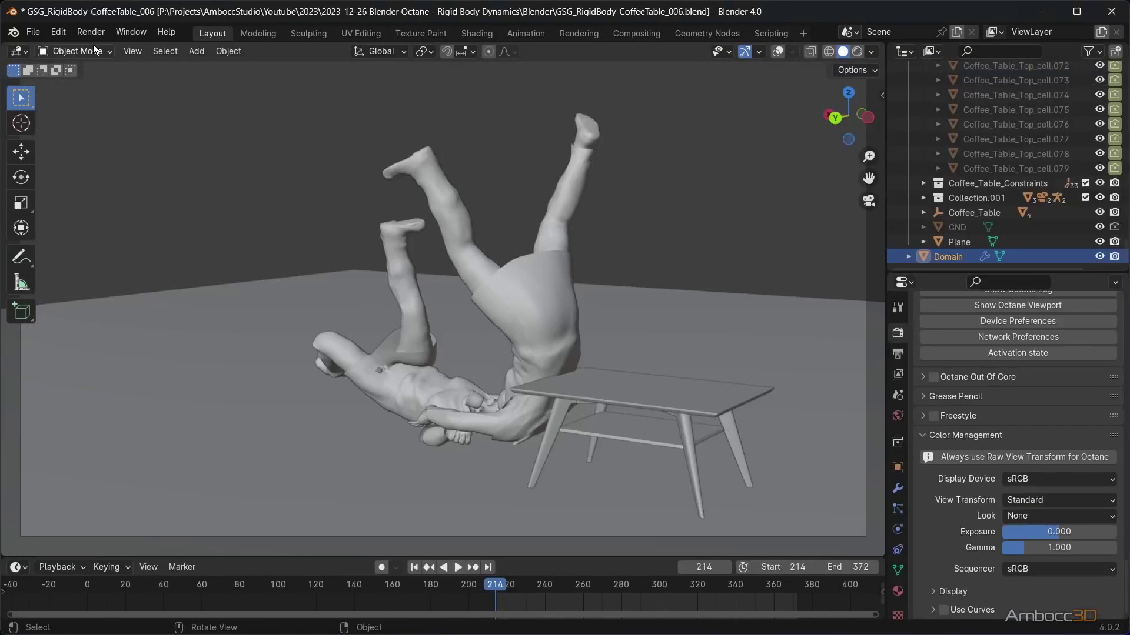
# - Play back the rendered animation in the animation player, watch the smoke around the breaking table, and close the player
pyautogui.click(134, 50)
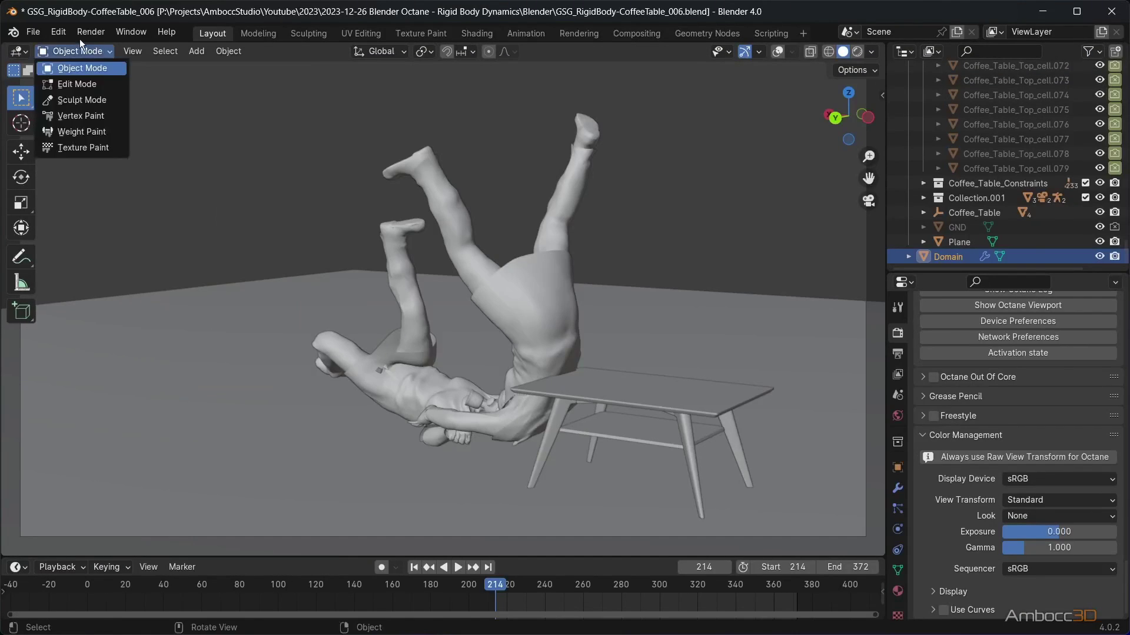
pyautogui.click(93, 32)
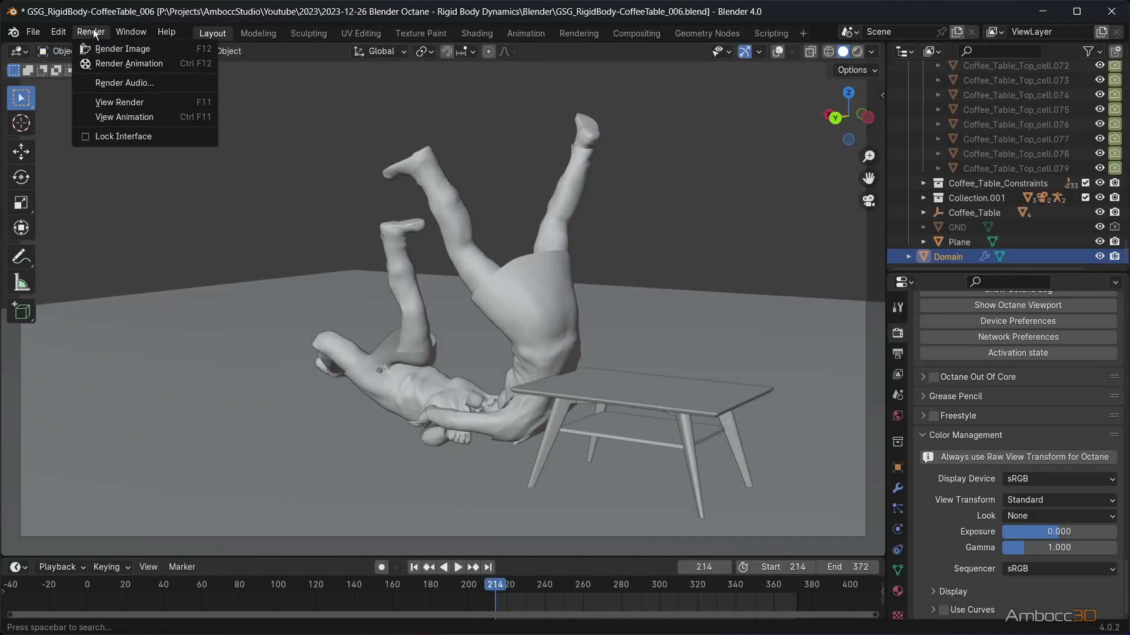
pyautogui.click(122, 114)
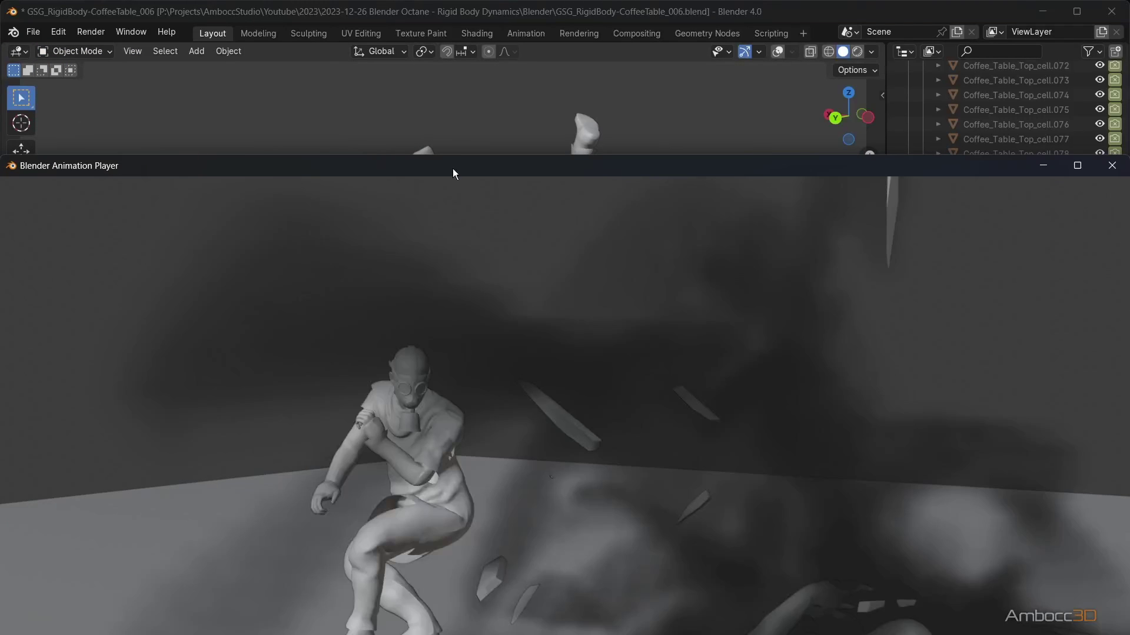
pyautogui.moveTo(453, 168); pyautogui.dragTo(565, 61)
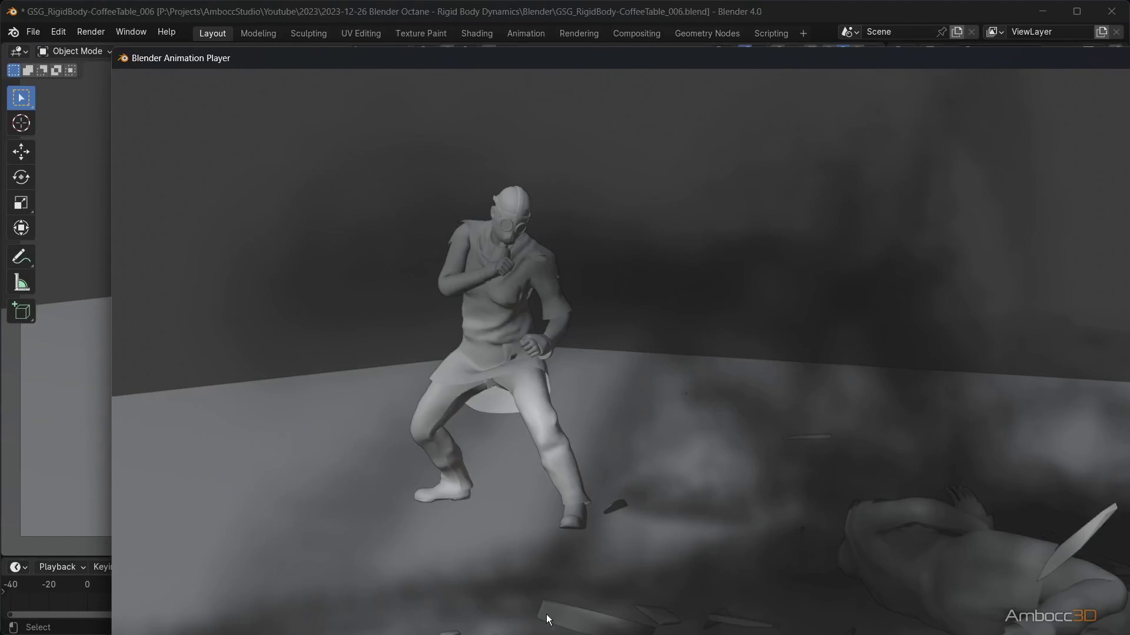
pyautogui.moveTo(544, 266); pyautogui.dragTo(809, 440)
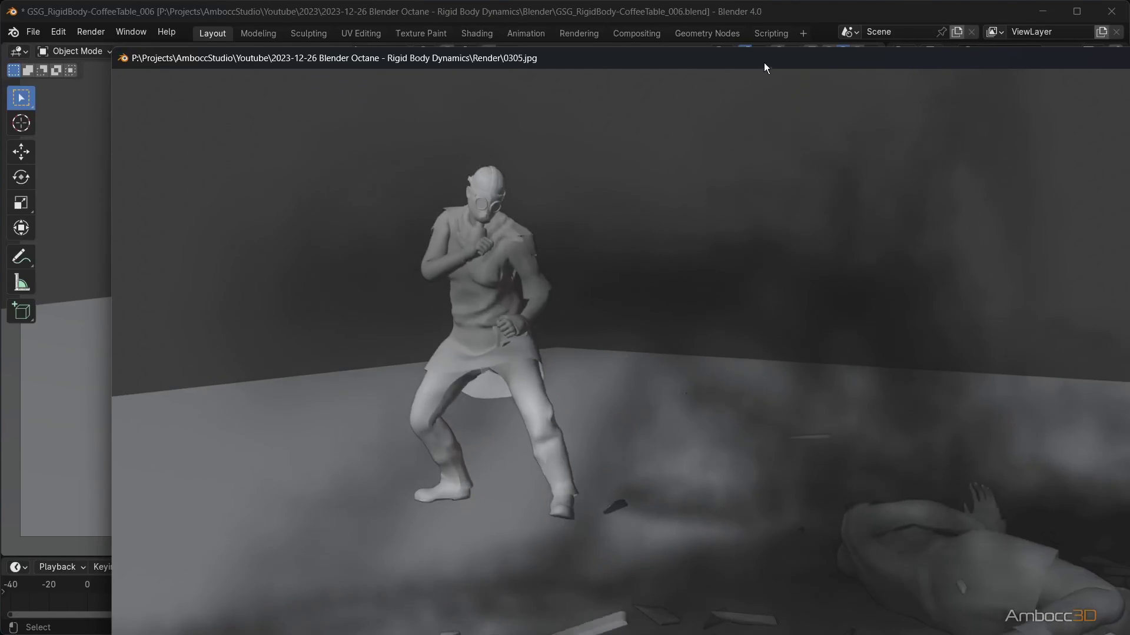
pyautogui.moveTo(732, 55); pyautogui.dragTo(627, 13)
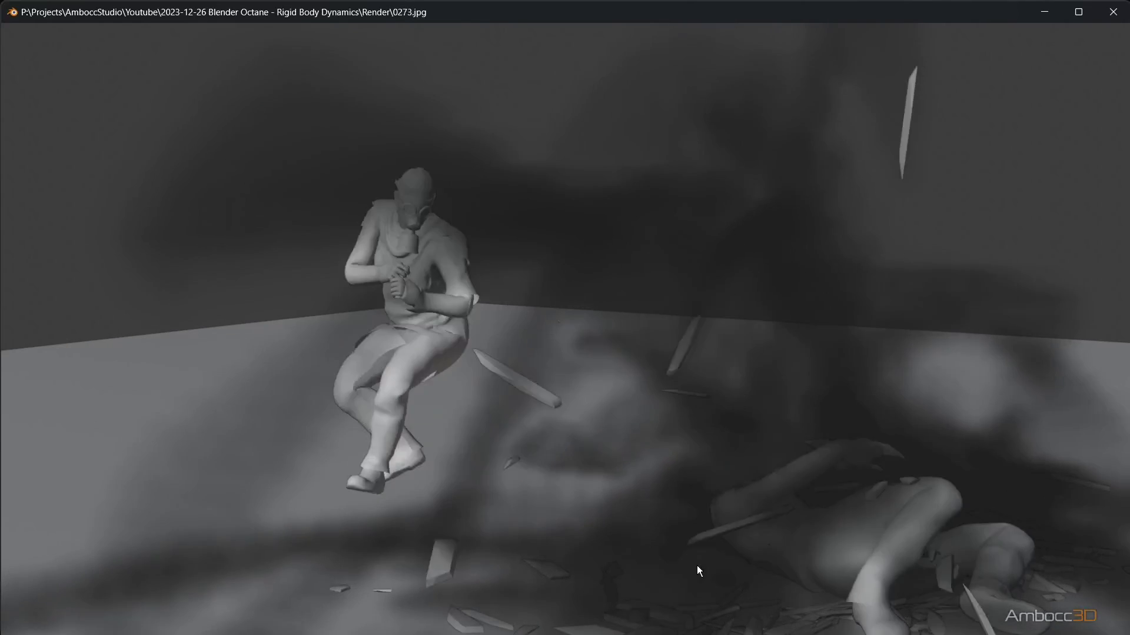
pyautogui.press('Escape')
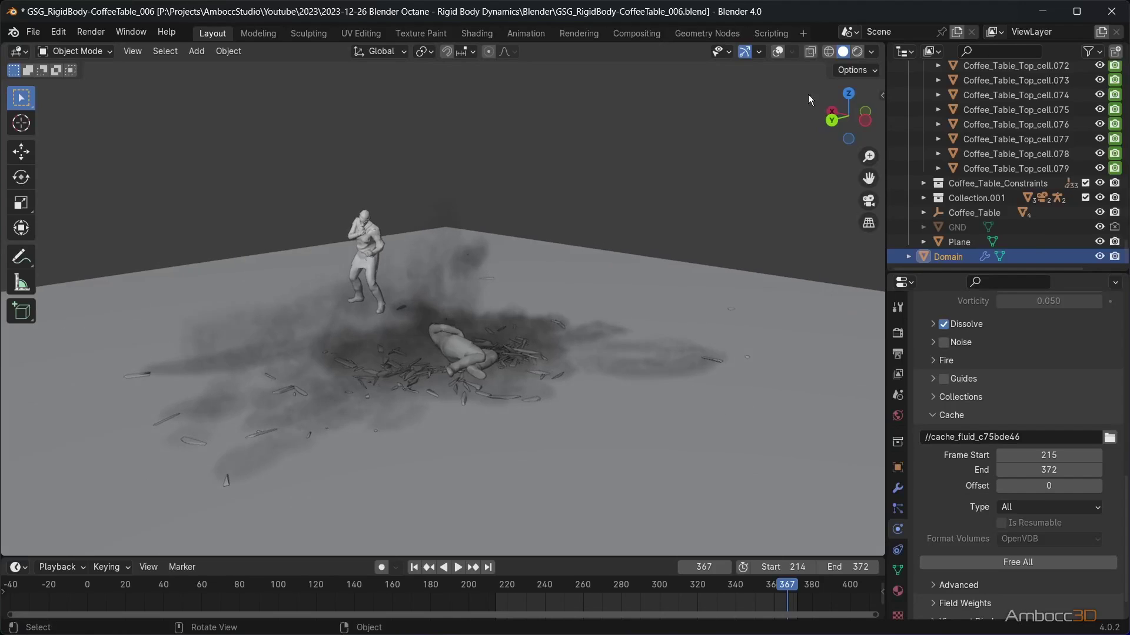
# - Split the 3D viewport, turn the new area into a shader editor without its sidebar, and show the viewport overlays
pyautogui.moveTo(883, 46); pyautogui.dragTo(492, 53)
pyautogui.click(510, 51)
pyautogui.click(552, 217)
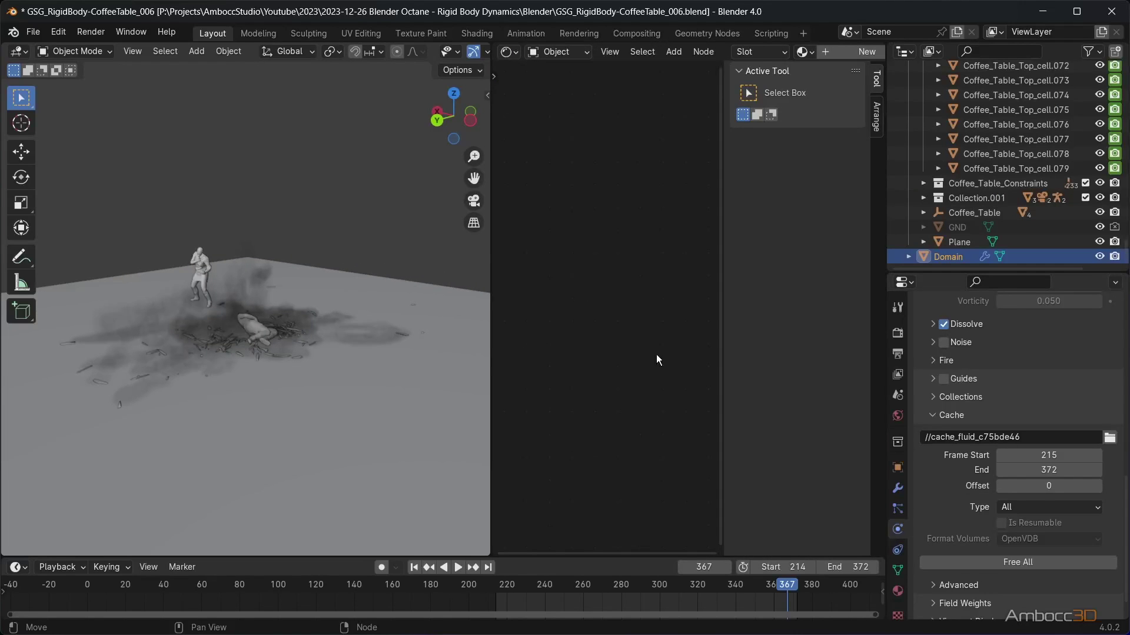
pyautogui.press('n')
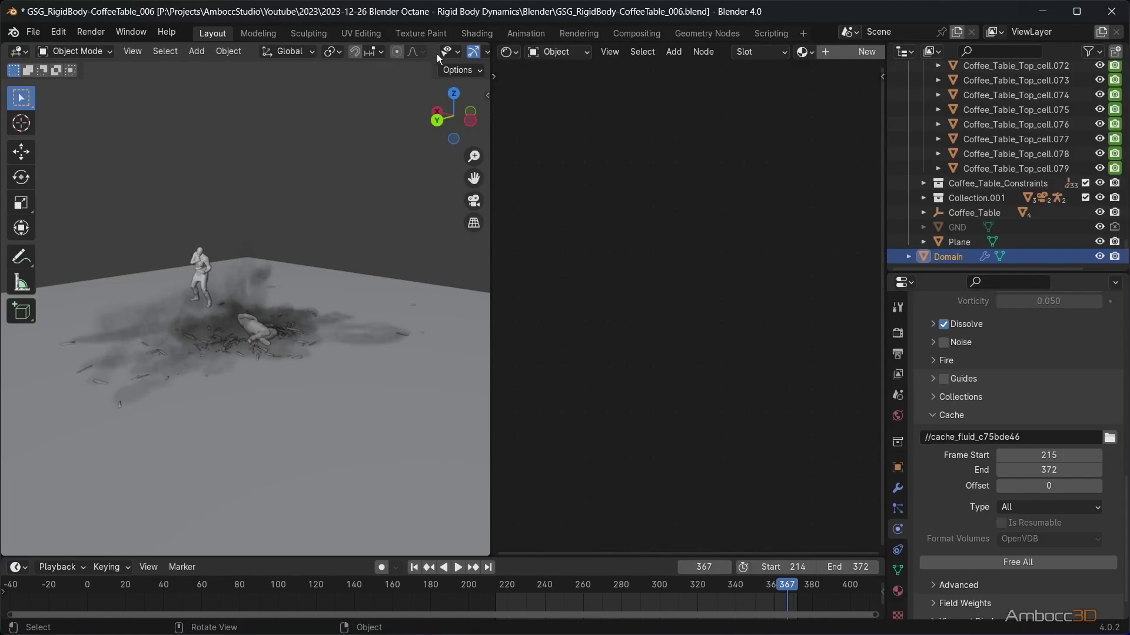
pyautogui.scroll(-5, 437, 54)
pyautogui.click(398, 53)
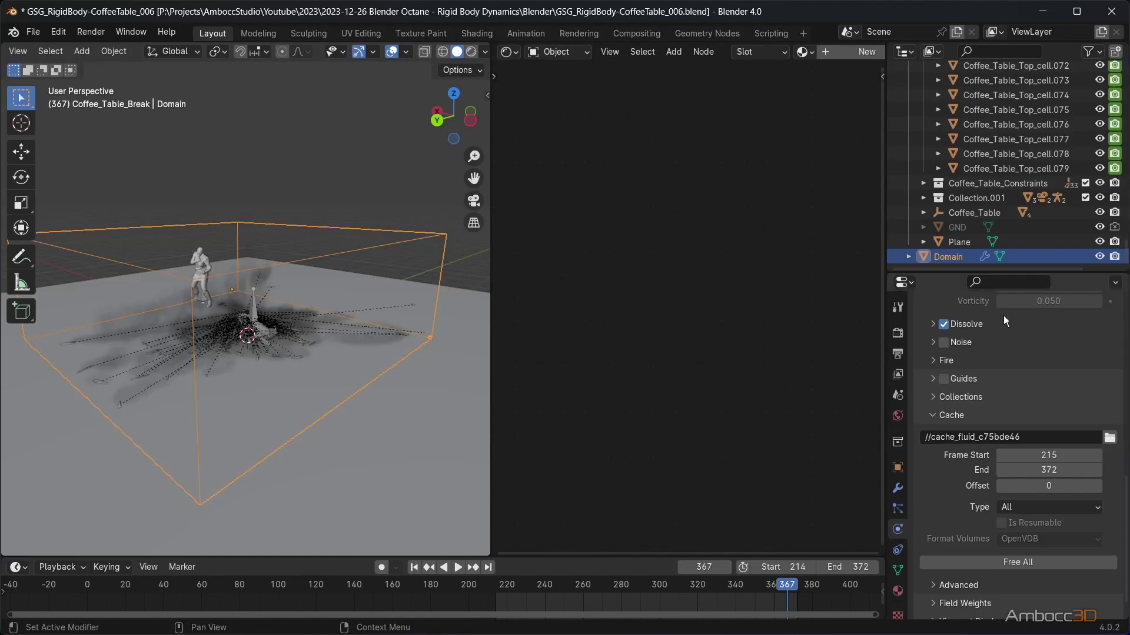
# - Create a new material for the Domain
pyautogui.scroll(-1, 970, 487)
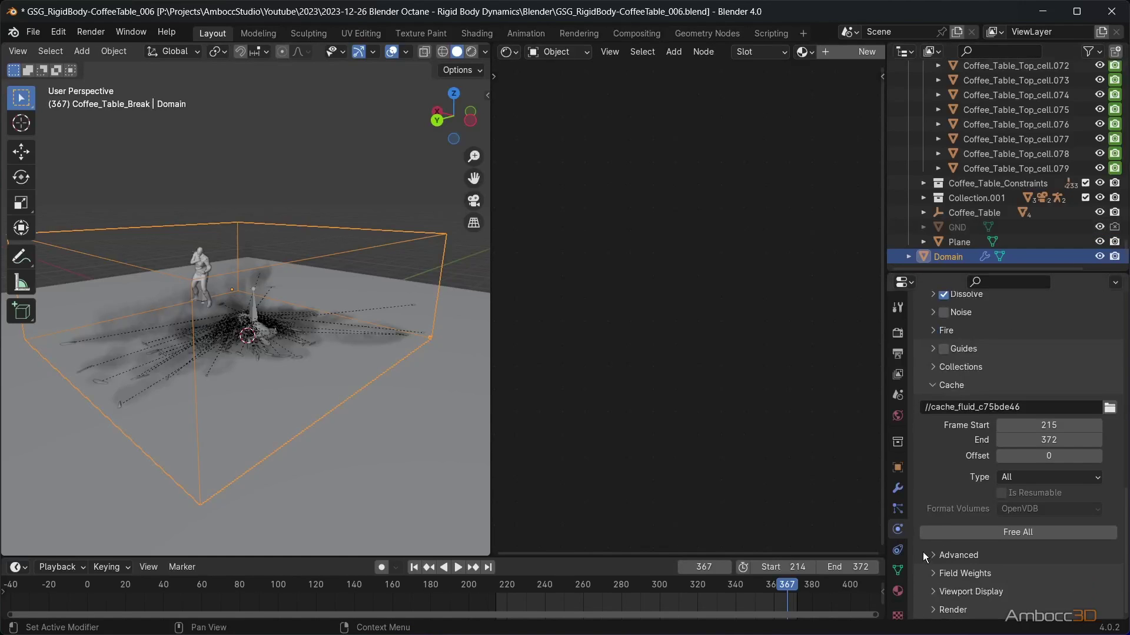
pyautogui.click(898, 592)
pyautogui.click(997, 466)
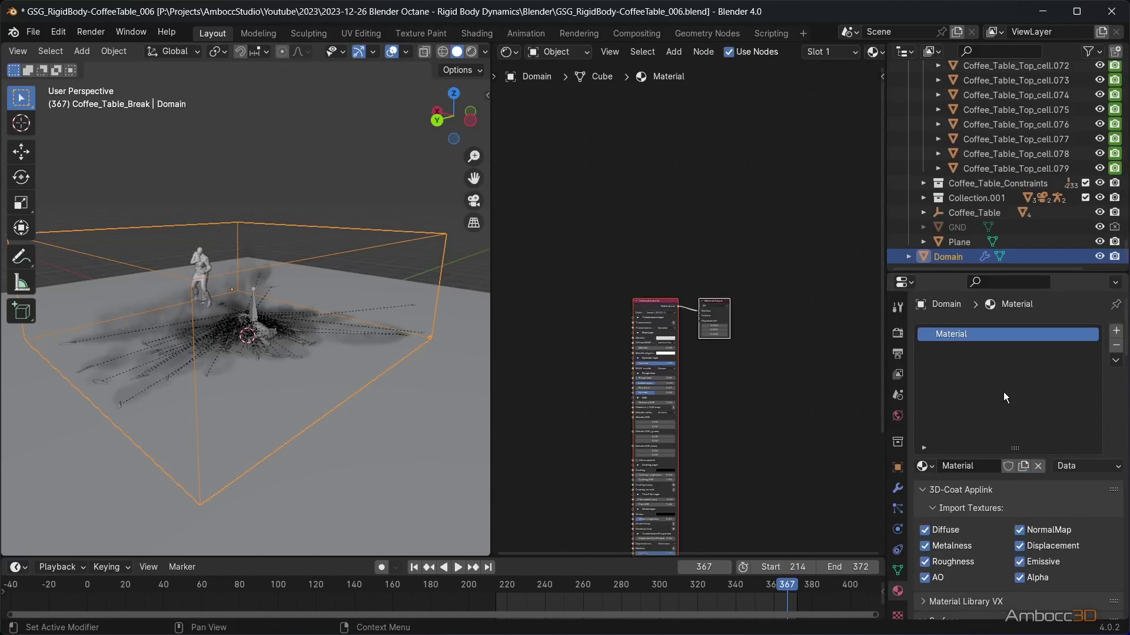
# - Replace the Domain material's Universal material node with an Octane Volume medium connected to the Volume input of the Material Output
pyautogui.scroll(4, 729, 312)
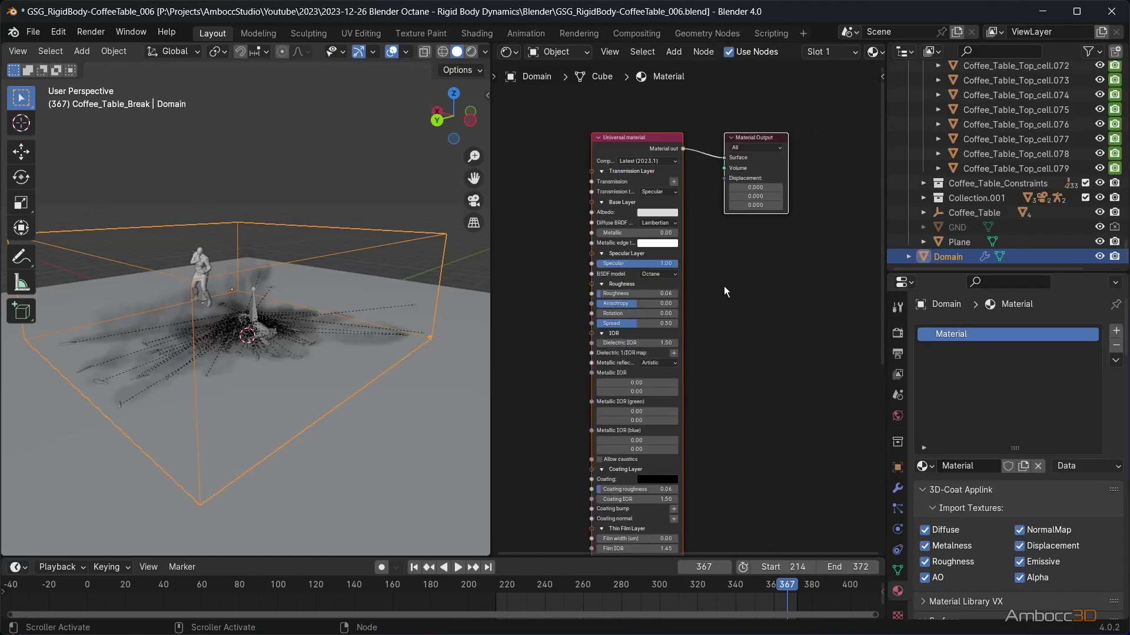
pyautogui.scroll(2, 755, 407)
pyautogui.click(678, 278)
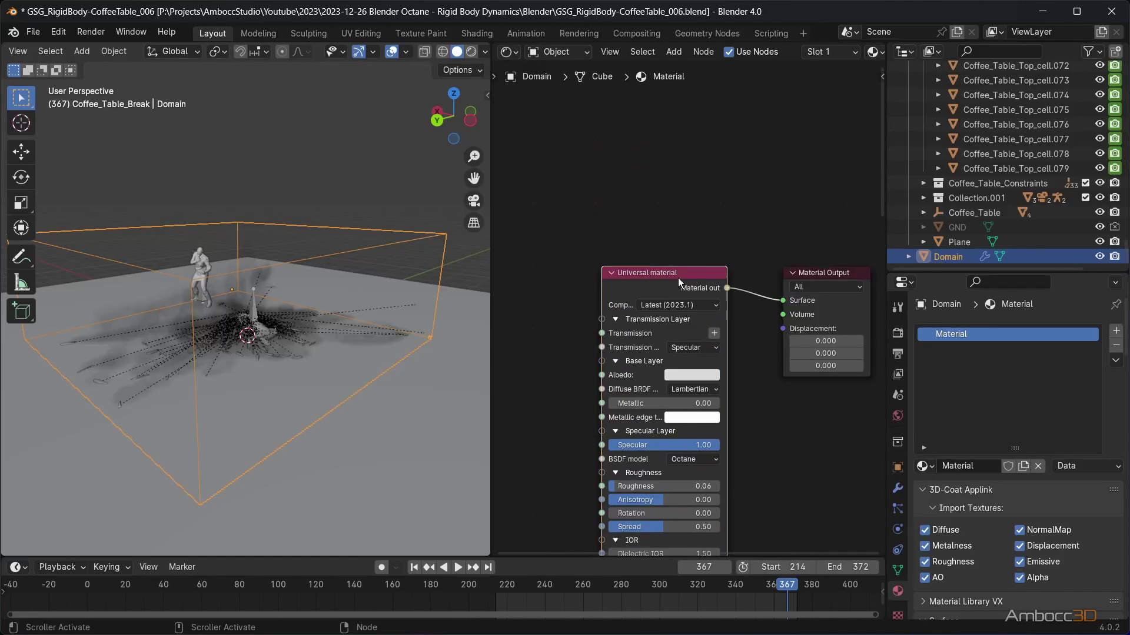
pyautogui.press('x')
pyautogui.hotkey('shift', 'a')
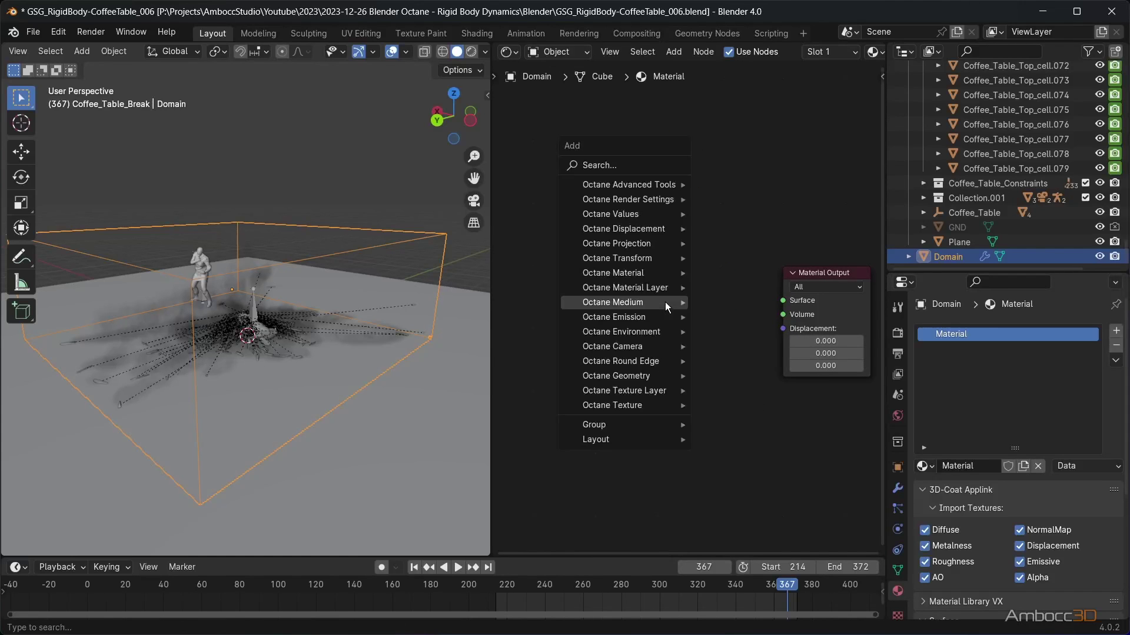
pyautogui.moveTo(659, 308)
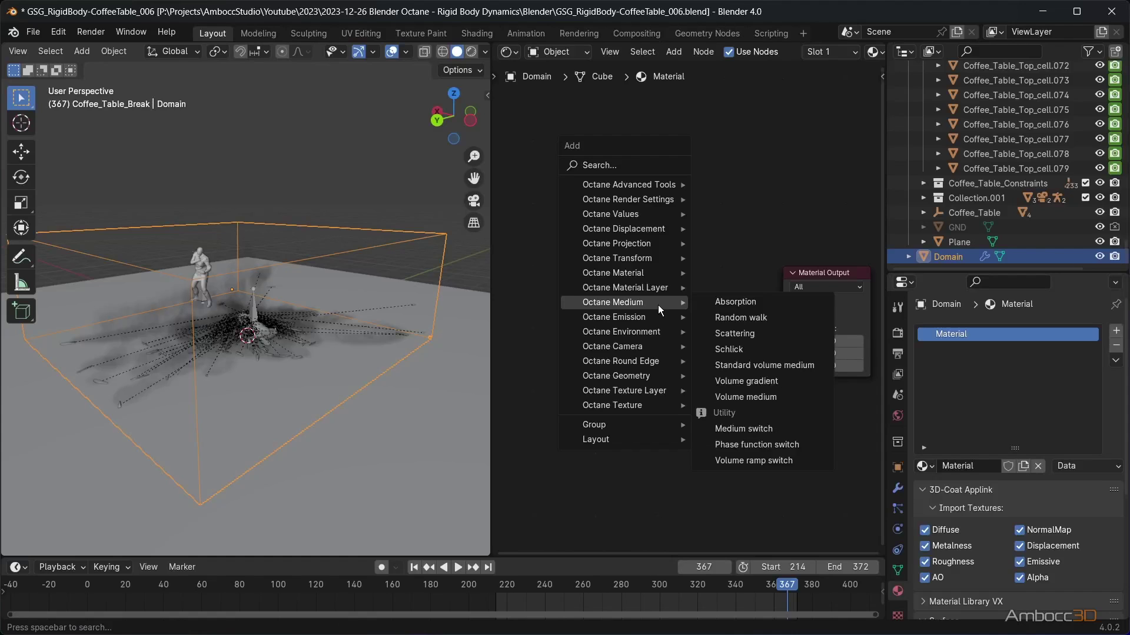
pyautogui.click(741, 396)
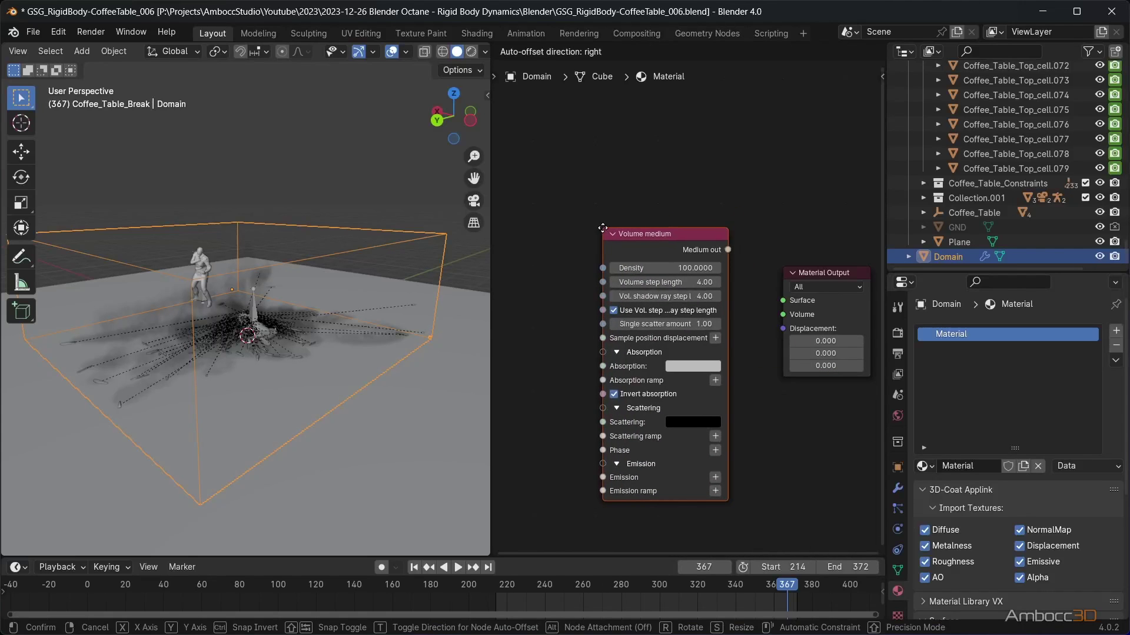
pyautogui.click(722, 246)
pyautogui.moveTo(726, 248); pyautogui.dragTo(783, 316)
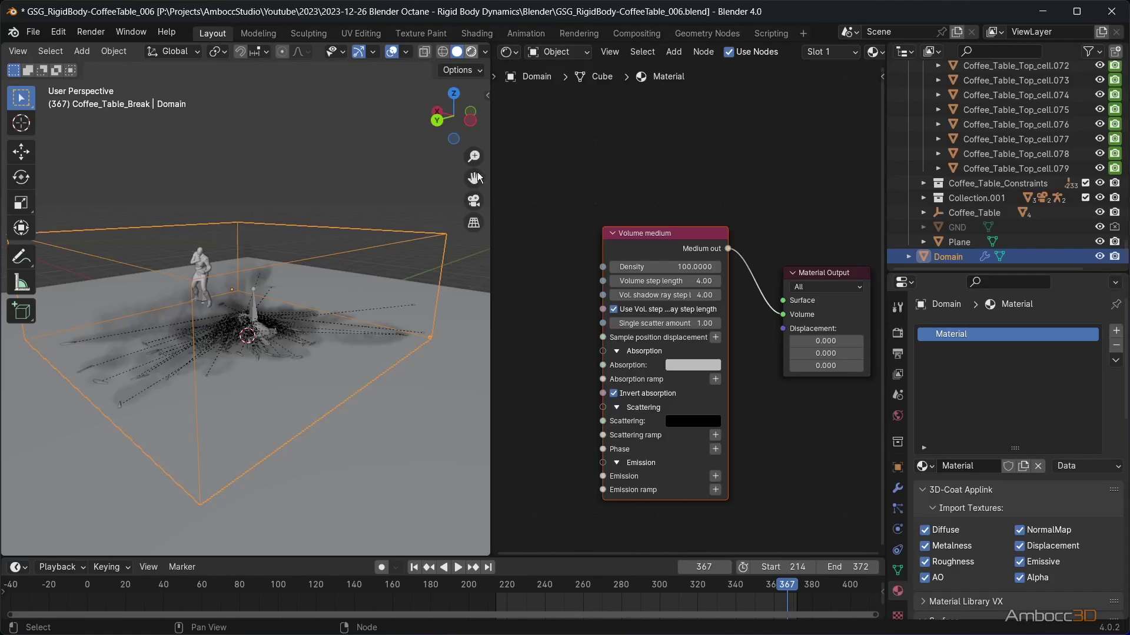
# - Switch the viewport to rendered shading and widen it beside the shader editor
pyautogui.press('z')
pyautogui.moveTo(491, 172); pyautogui.dragTo(576, 170)
pyautogui.moveTo(694, 165); pyautogui.dragTo(652, 160, button='middle')
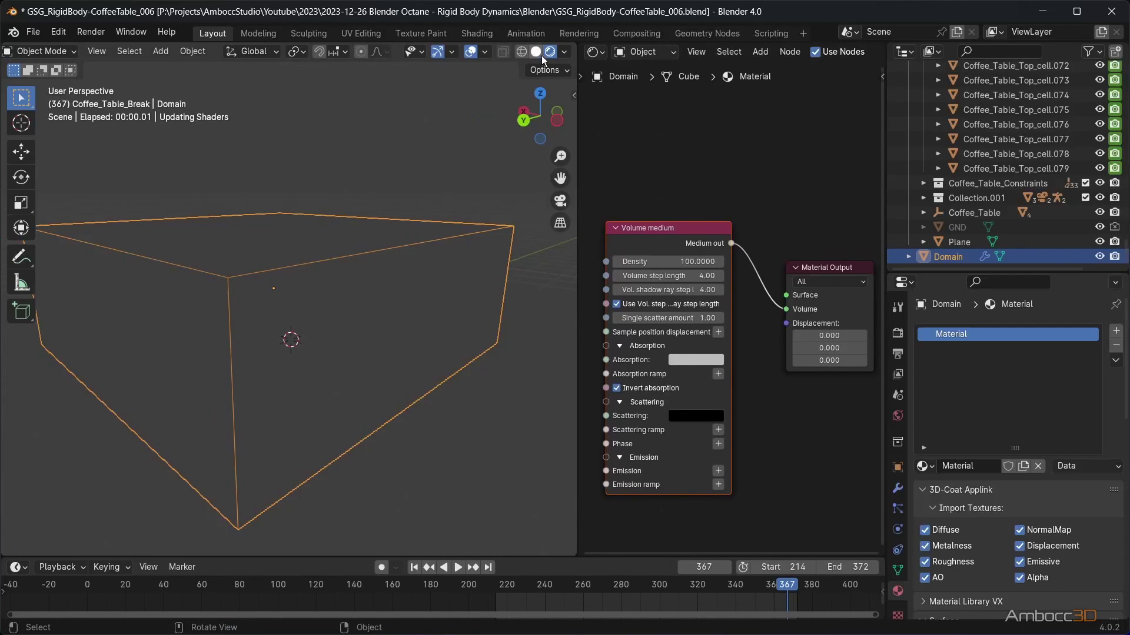
# - Load old_bus_depot_8k.hdr from the HDRHaven folder as the World's environment texture image
pyautogui.click(898, 416)
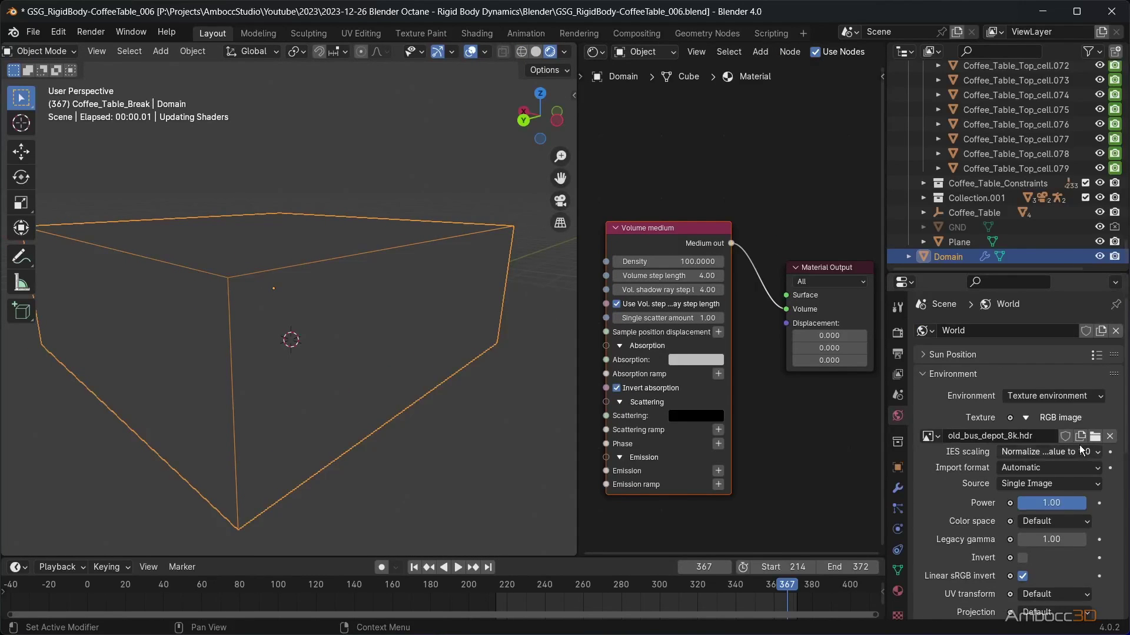
pyautogui.click(1095, 436)
pyautogui.click(173, 426)
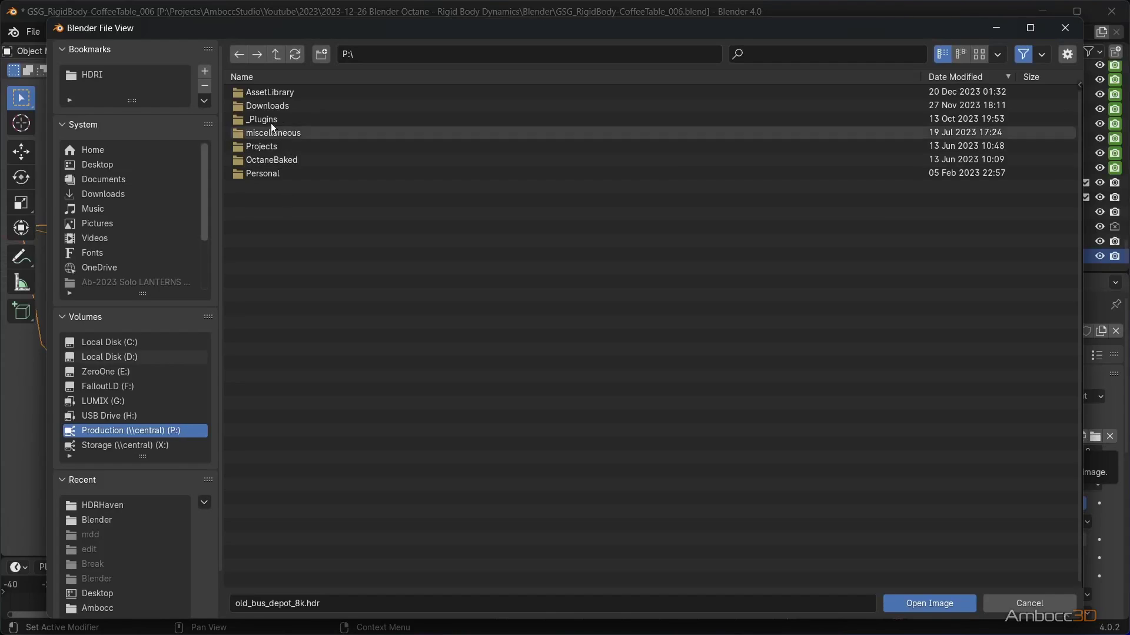
pyautogui.click(103, 505)
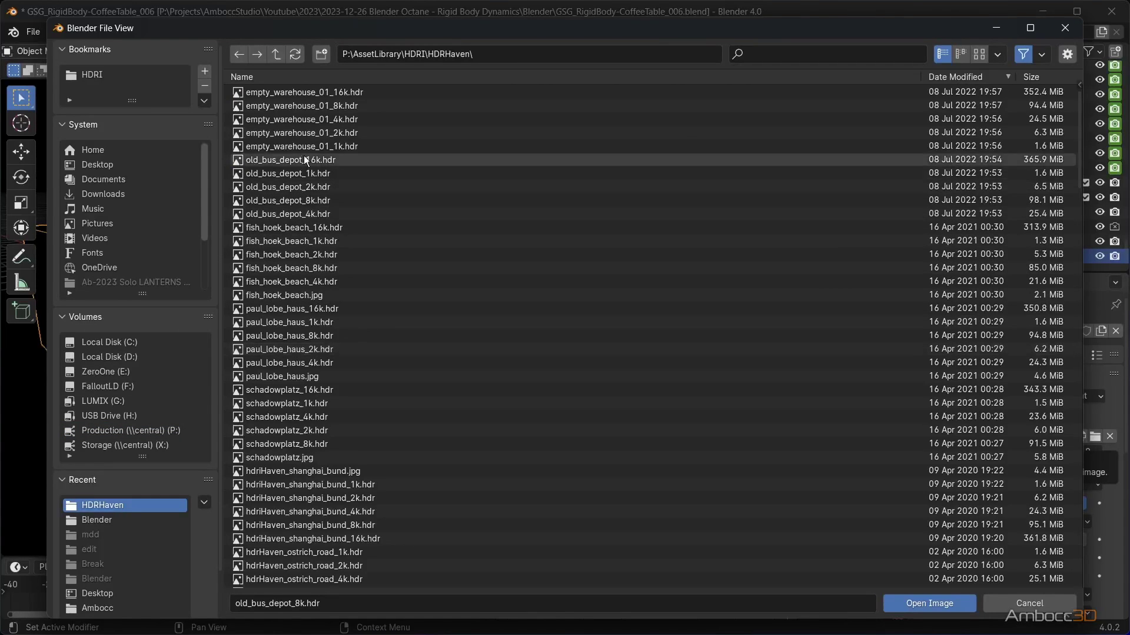
pyautogui.doubleClick(297, 227)
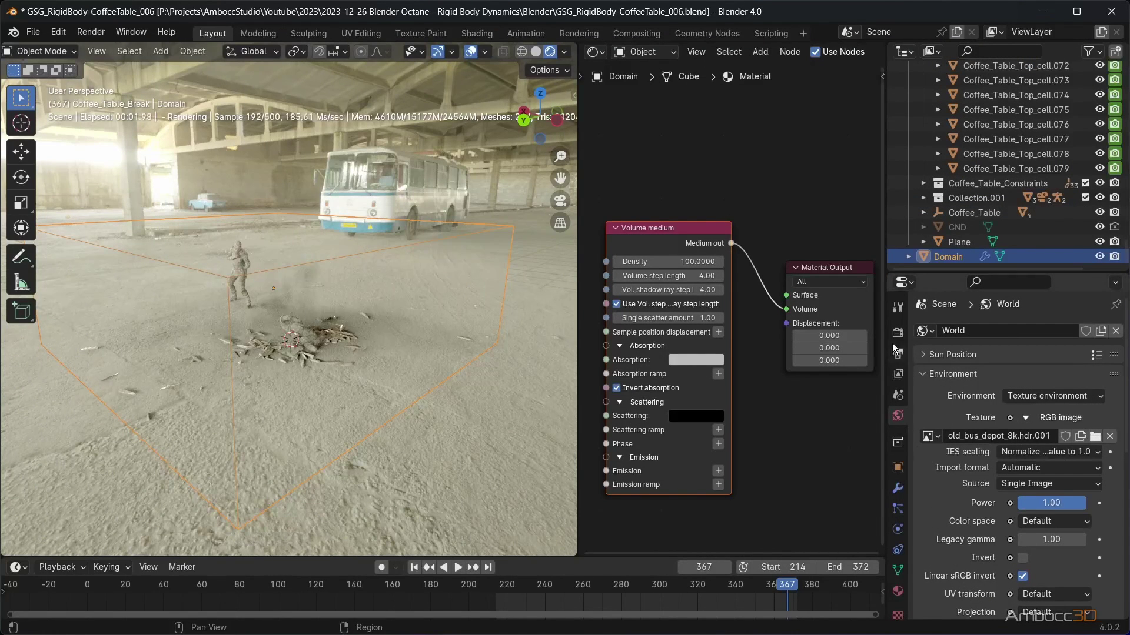
# - Set the scene's Color Management View Transform to Raw for Octane
pyautogui.click(898, 333)
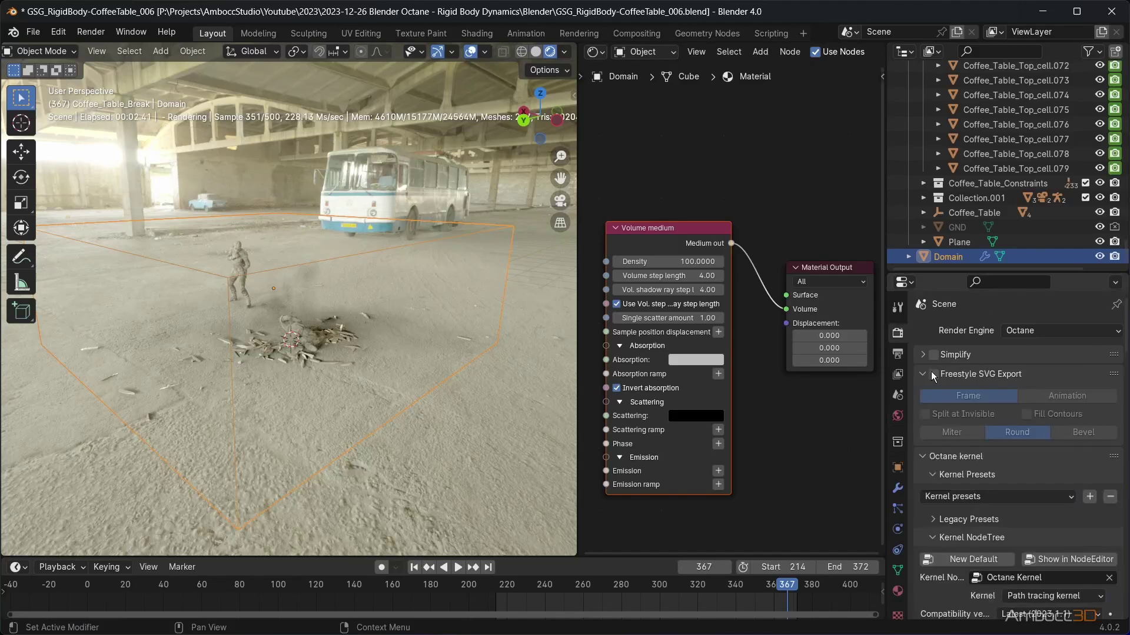
pyautogui.scroll(-15, 1007, 488)
pyautogui.scroll(-12, 1006, 486)
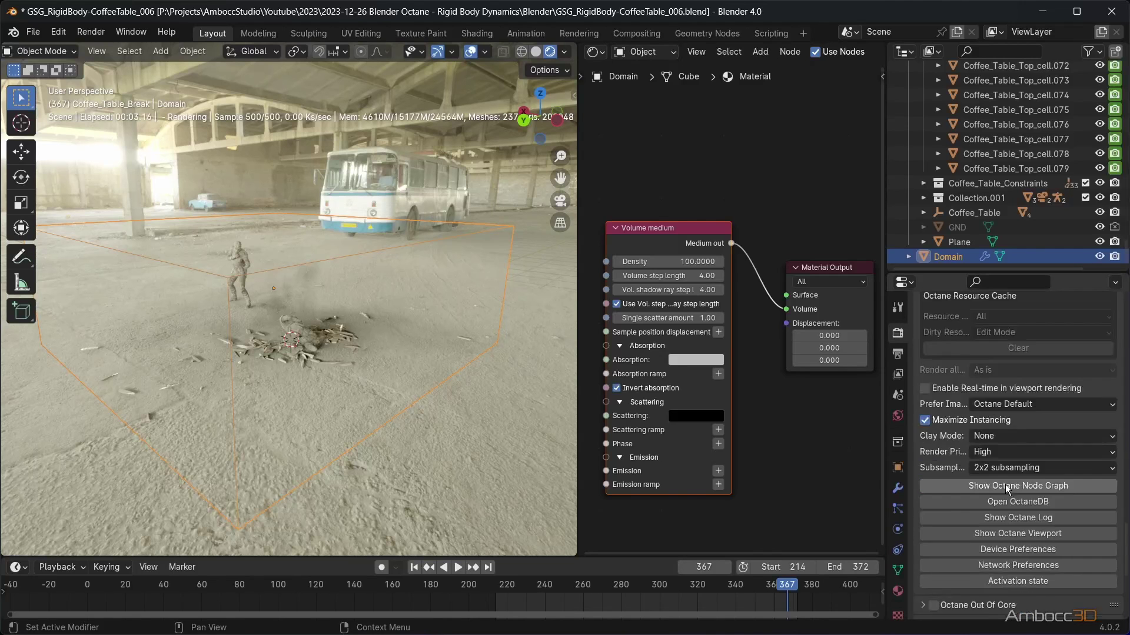
pyautogui.click(1031, 500)
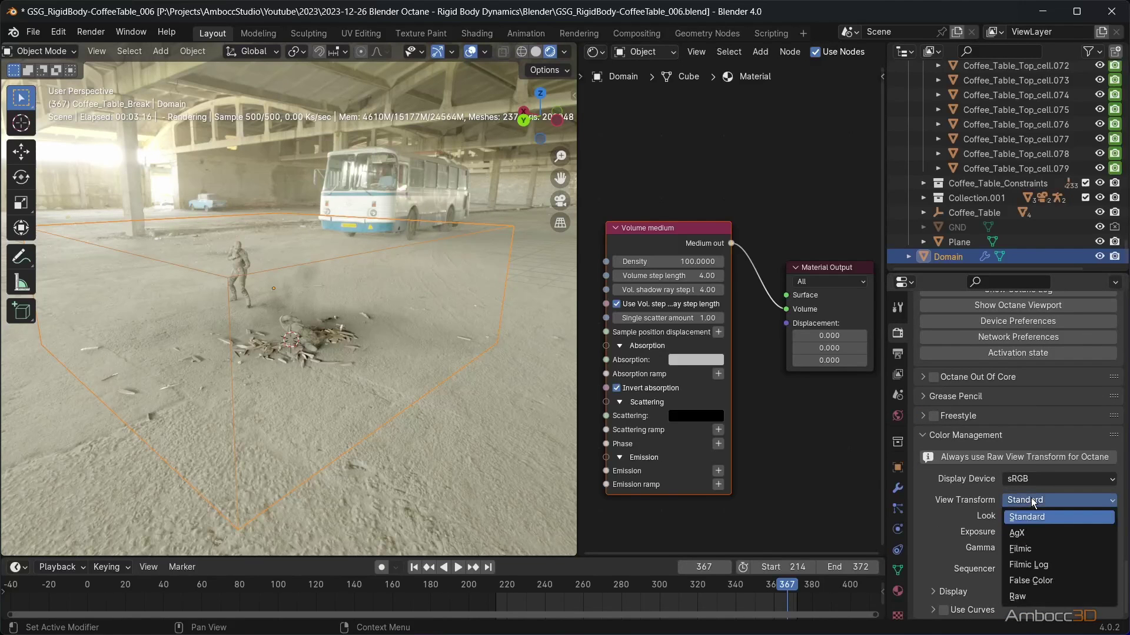
pyautogui.click(1032, 595)
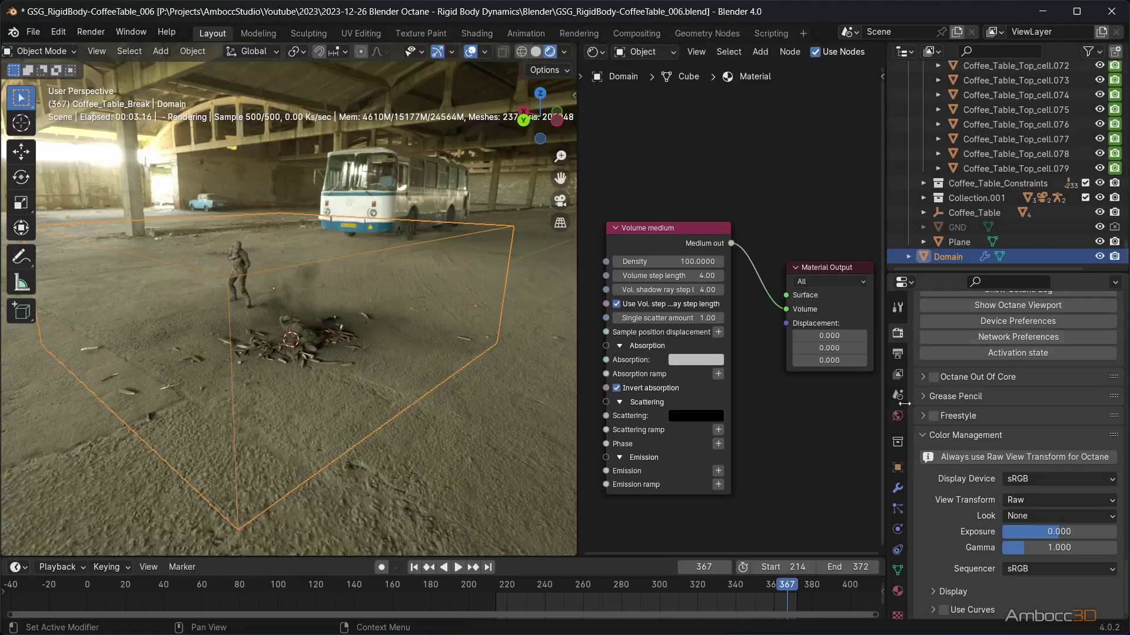
# - Set the Volume medium's Scattering colour to a light warm beige with hue 0.086, saturation 0.354 and value 0.694
pyautogui.moveTo(341, 340); pyautogui.dragTo(308, 335, button='middle')
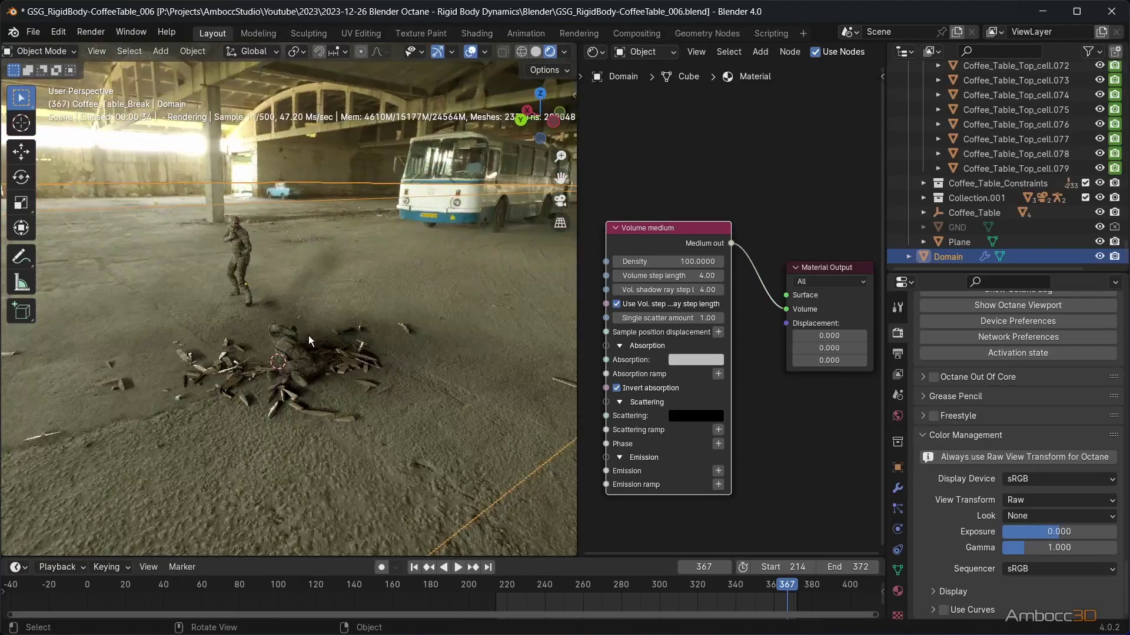
pyautogui.click(690, 415)
pyautogui.moveTo(792, 335); pyautogui.dragTo(794, 247)
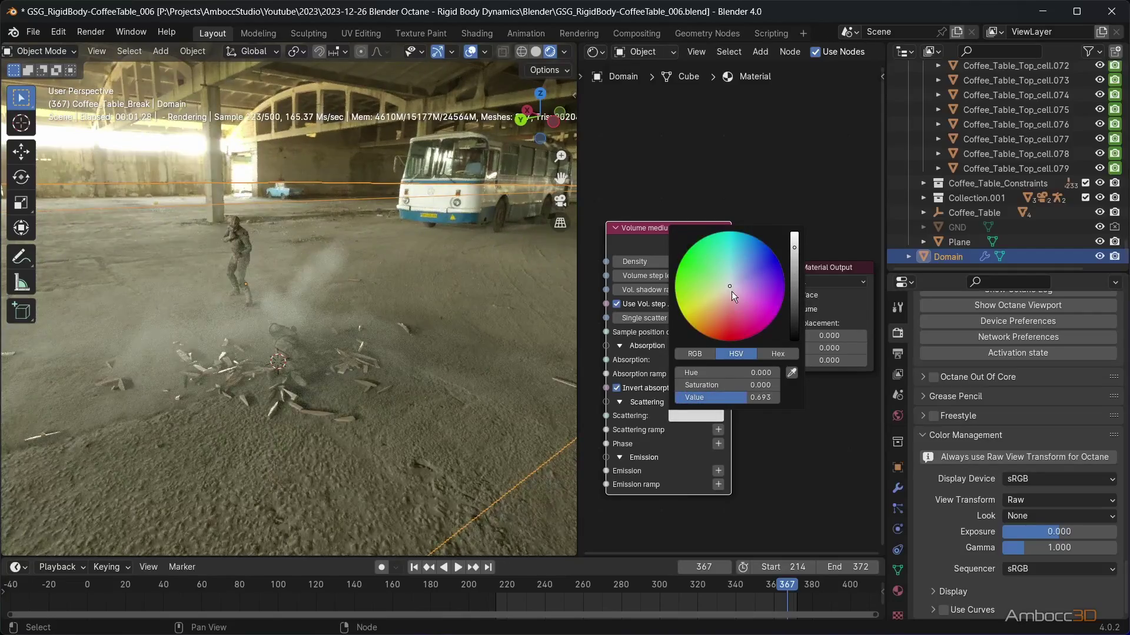
pyautogui.moveTo(732, 291)
pyautogui.mouseDown()
pyautogui.moveTo(735, 303)
pyautogui.moveTo(724, 294)
pyautogui.mouseUp()
# - Look through the camera and play and scrub the animation to examine the rendered smoke around the table's break
pyautogui.press('KP_0')
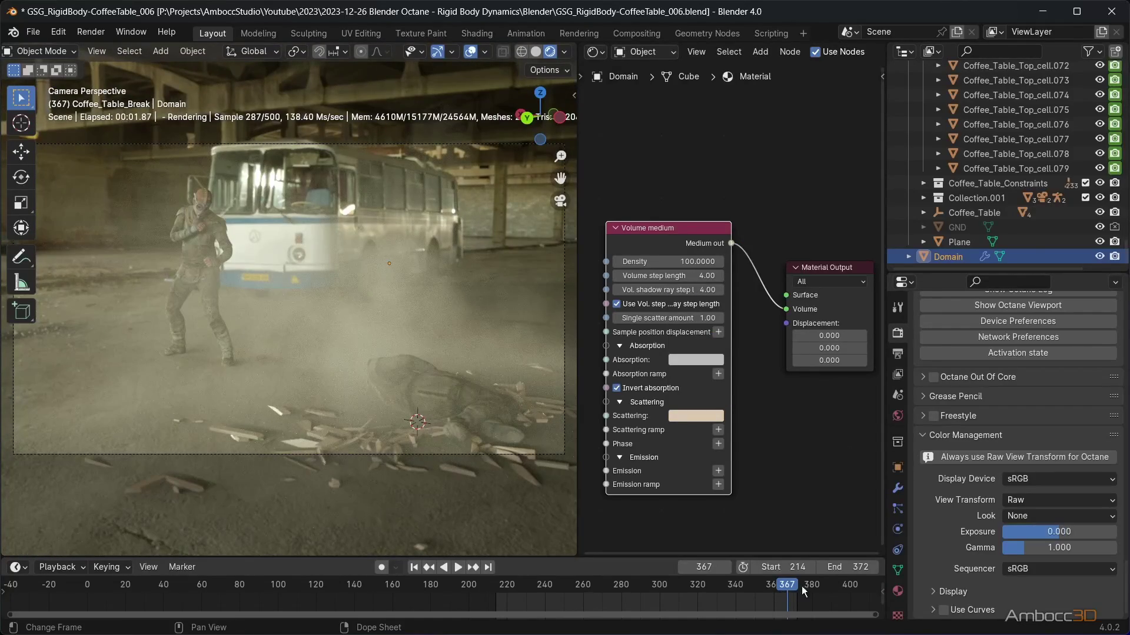
pyautogui.hotkey('shift', 'ctrl', 'space')
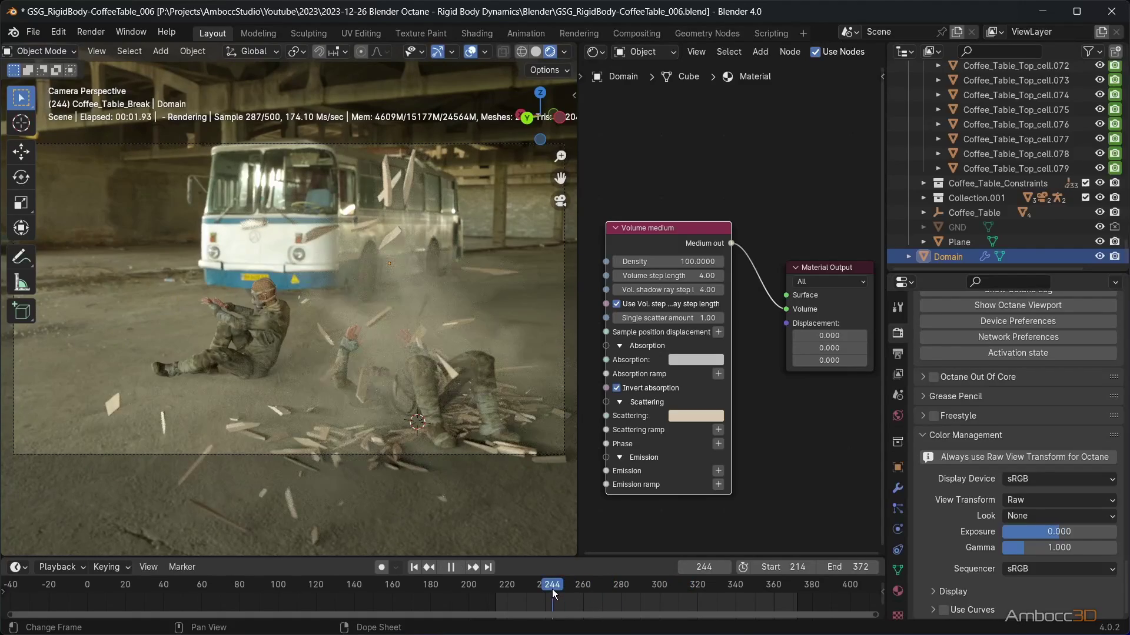
pyautogui.moveTo(552, 589); pyautogui.dragTo(537, 591)
pyautogui.press('space')
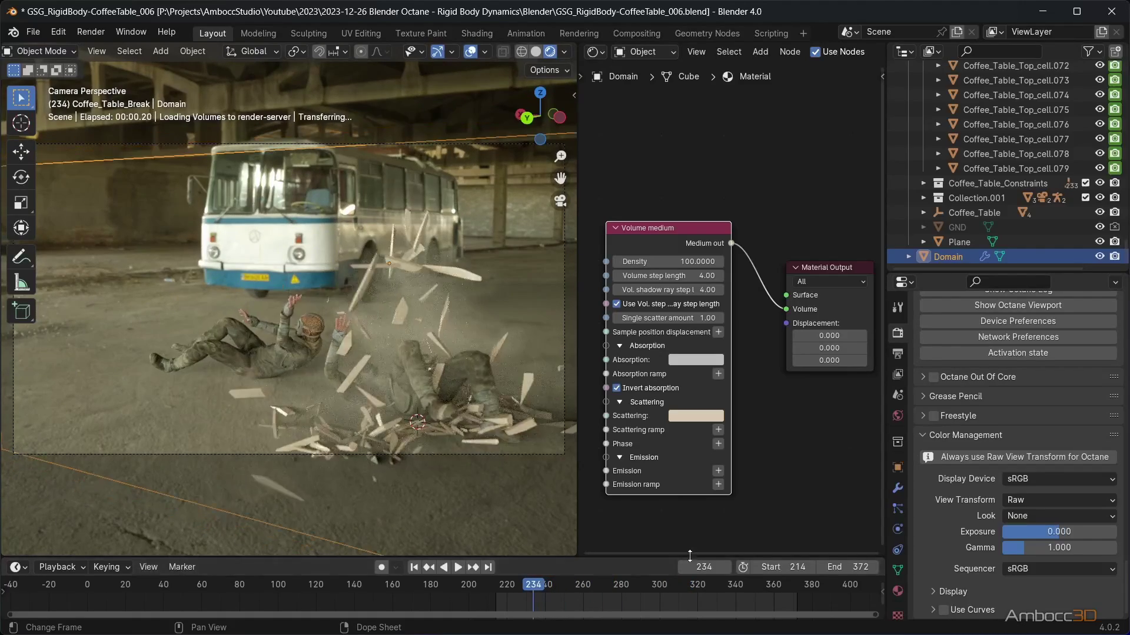
# - Go to frame 230 and insert a keyframe on the Volume medium's Density at 100
pyautogui.click(717, 570)
pyautogui.write('230')
pyautogui.press('Return')
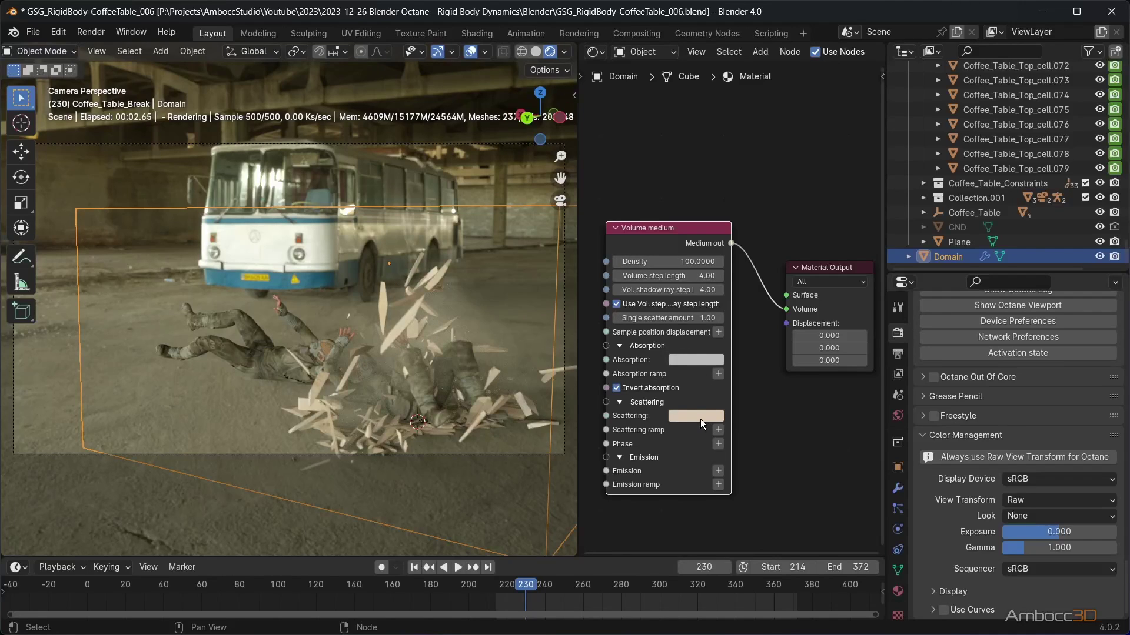
pyautogui.click(687, 417)
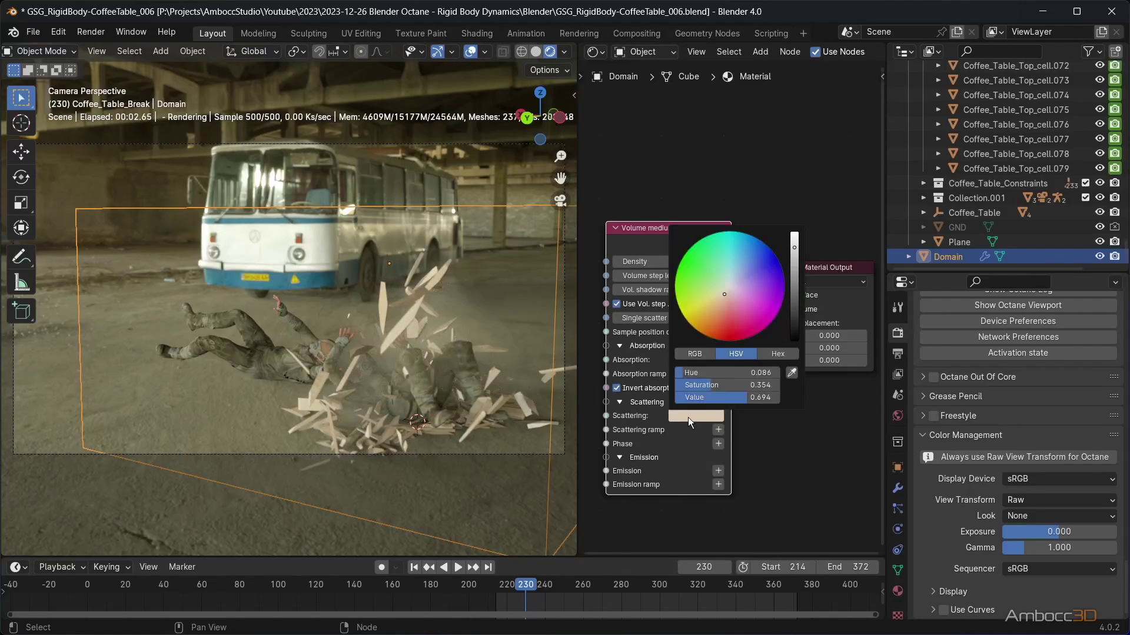
pyautogui.rightClick(663, 262)
pyautogui.click(630, 245)
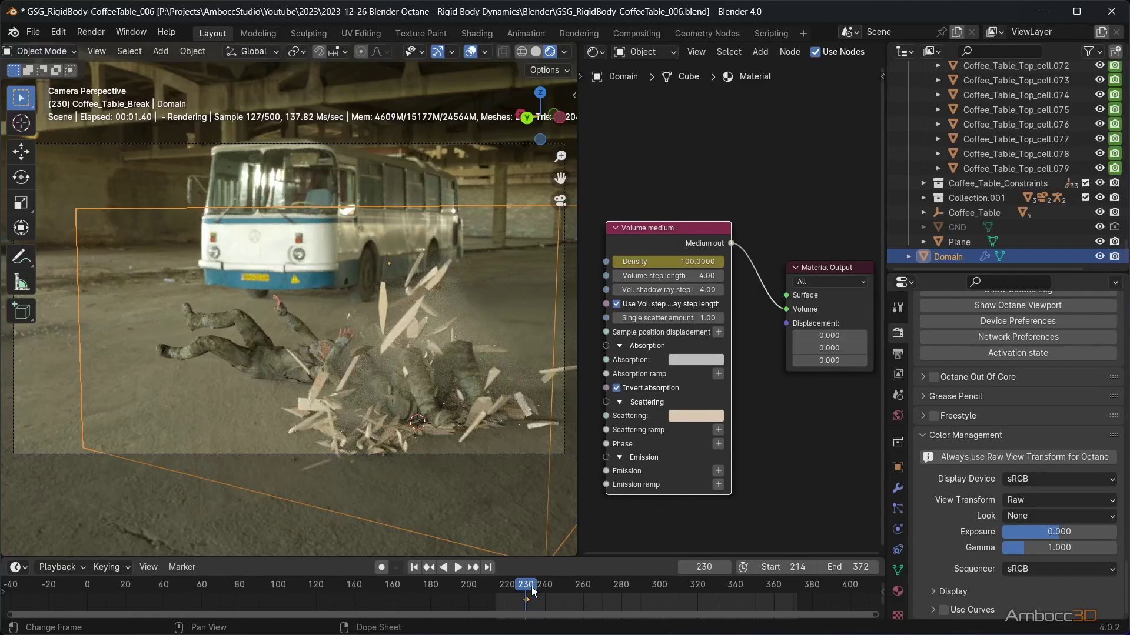
# - Go to frame 300, set the Volume medium's Density to 10 and keyframe it
pyautogui.press('space')
pyautogui.click(661, 587)
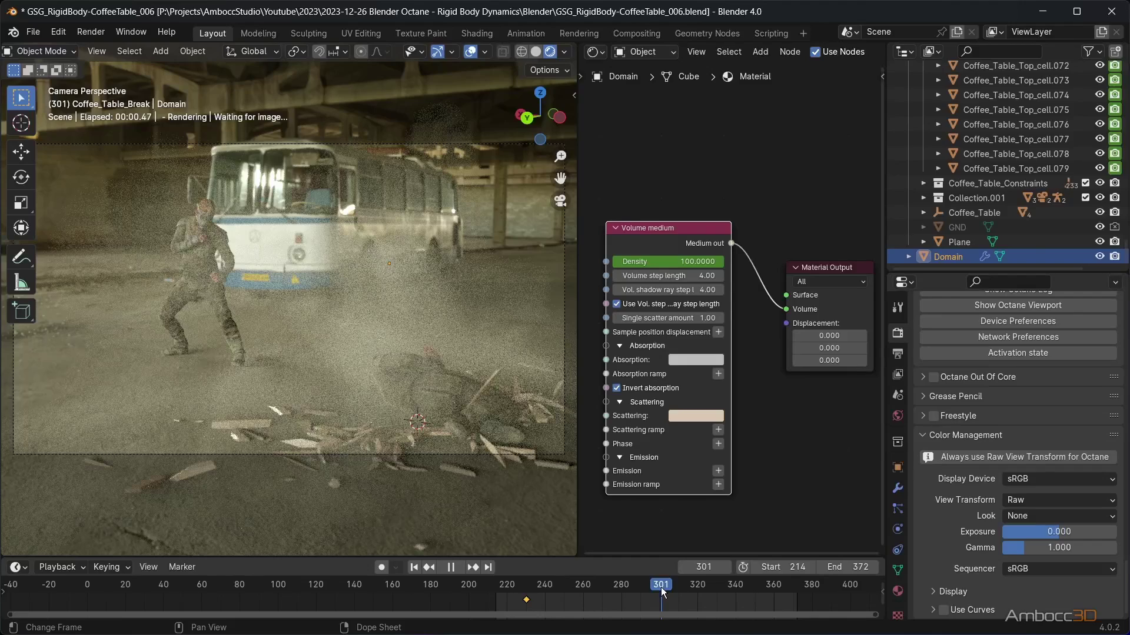
pyautogui.press('space')
pyautogui.press('Left')
pyautogui.click(668, 261)
pyautogui.write('10')
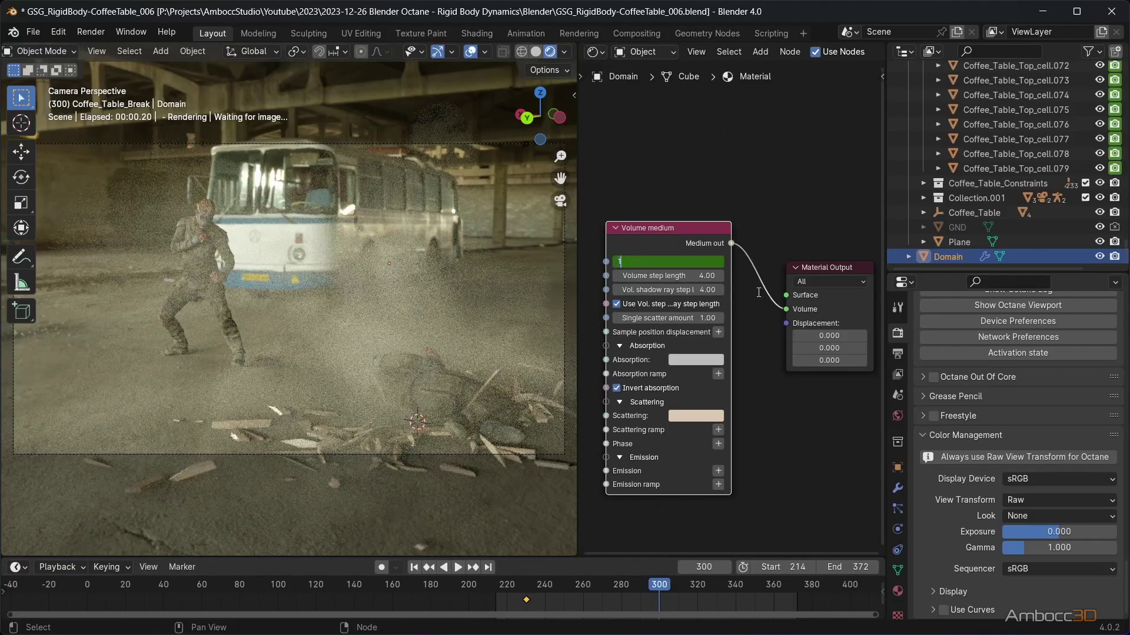
pyautogui.press('Return')
pyautogui.rightClick(665, 262)
pyautogui.click(665, 261)
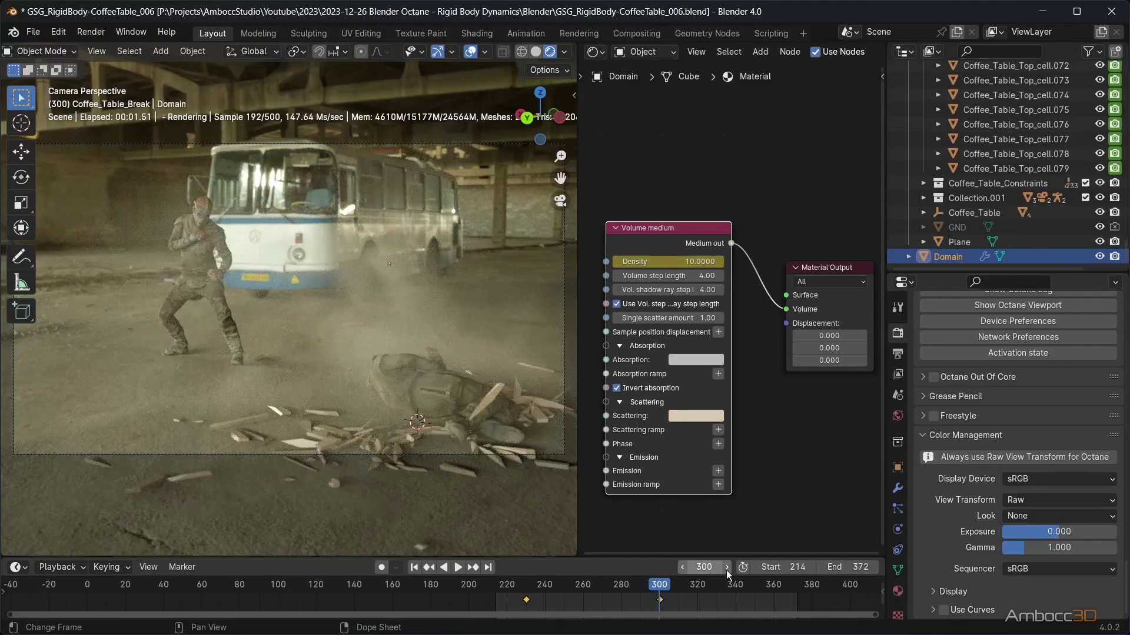
# - Go to the end frame, 372, set the Volume medium's Density to 5 and keyframe it
pyautogui.click(792, 585)
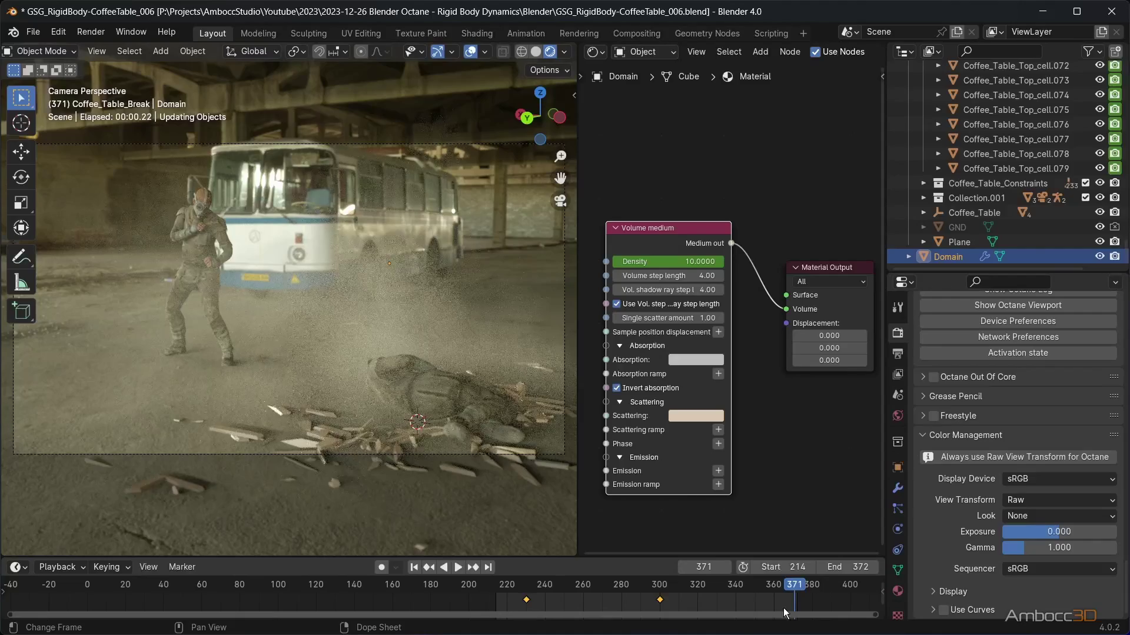
pyautogui.press('Right')
pyautogui.doubleClick(668, 261)
pyautogui.write('5.0')
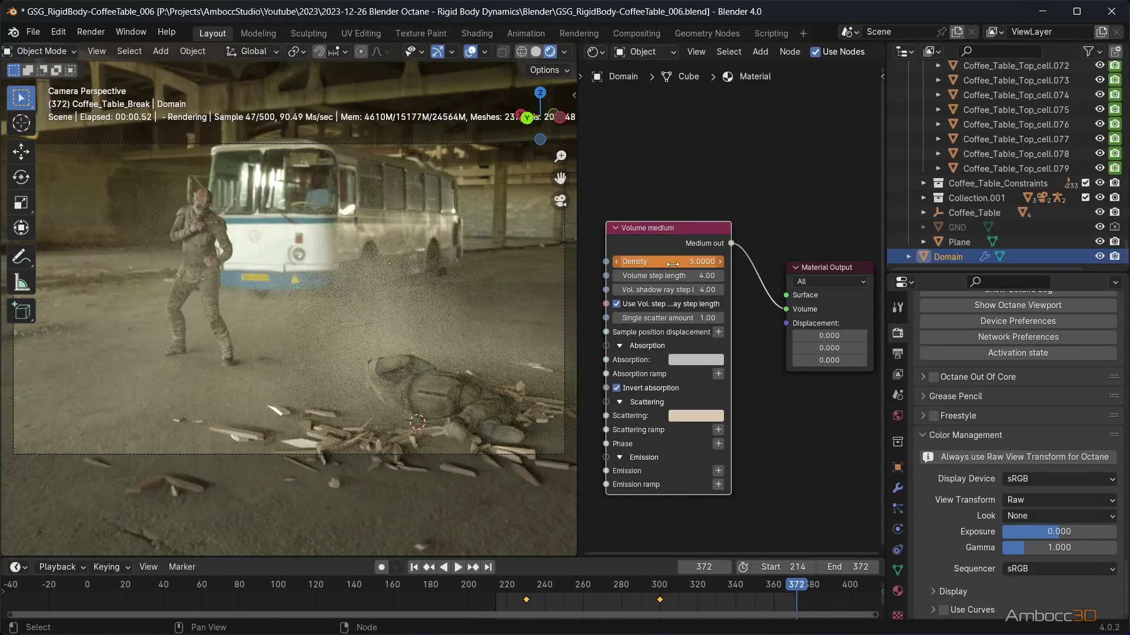
pyautogui.write('3')
pyautogui.press('Return')
pyautogui.rightClick(671, 261)
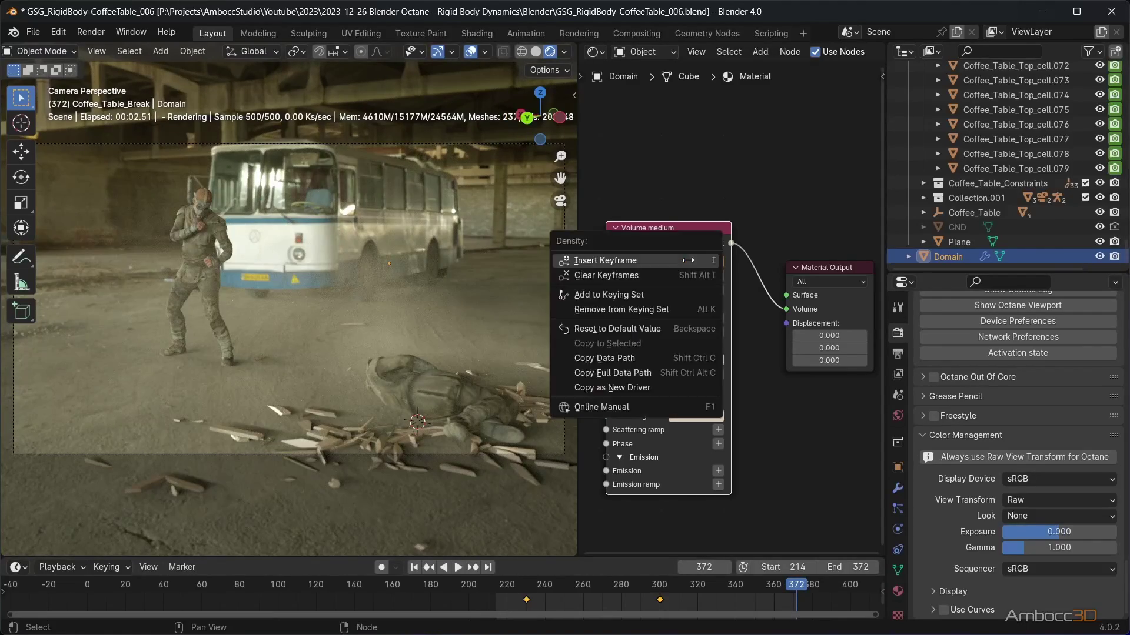
pyautogui.click(671, 261)
# - Check the smoke and keyed Density at frame 300 and again at frame 230
pyautogui.click(659, 584)
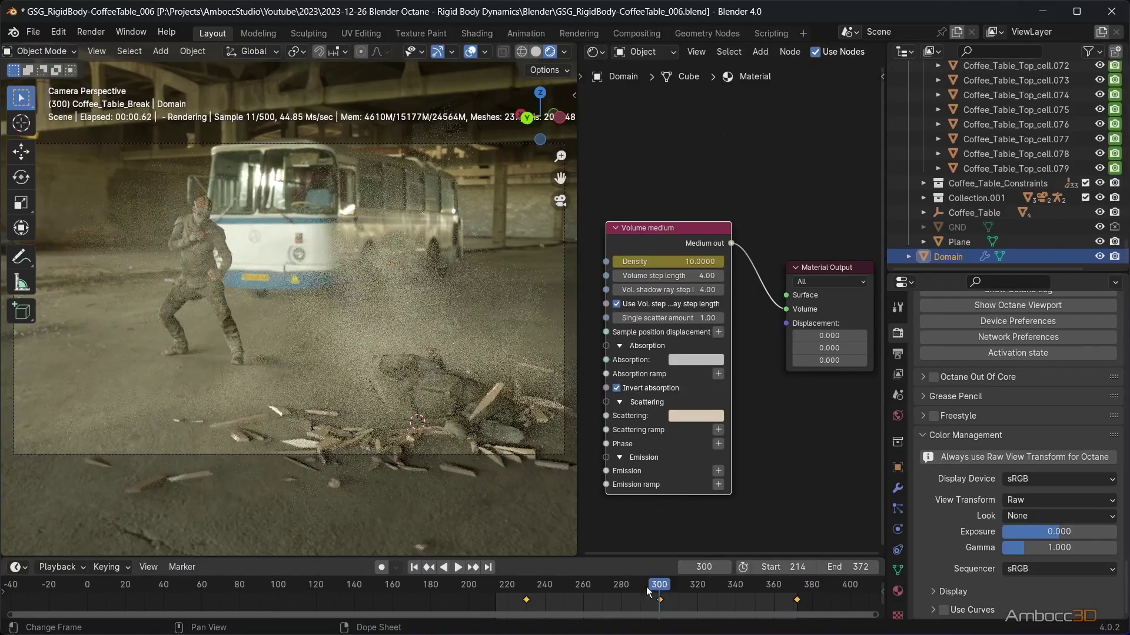
pyautogui.click(531, 585)
pyautogui.moveTo(531, 587); pyautogui.dragTo(525, 587)
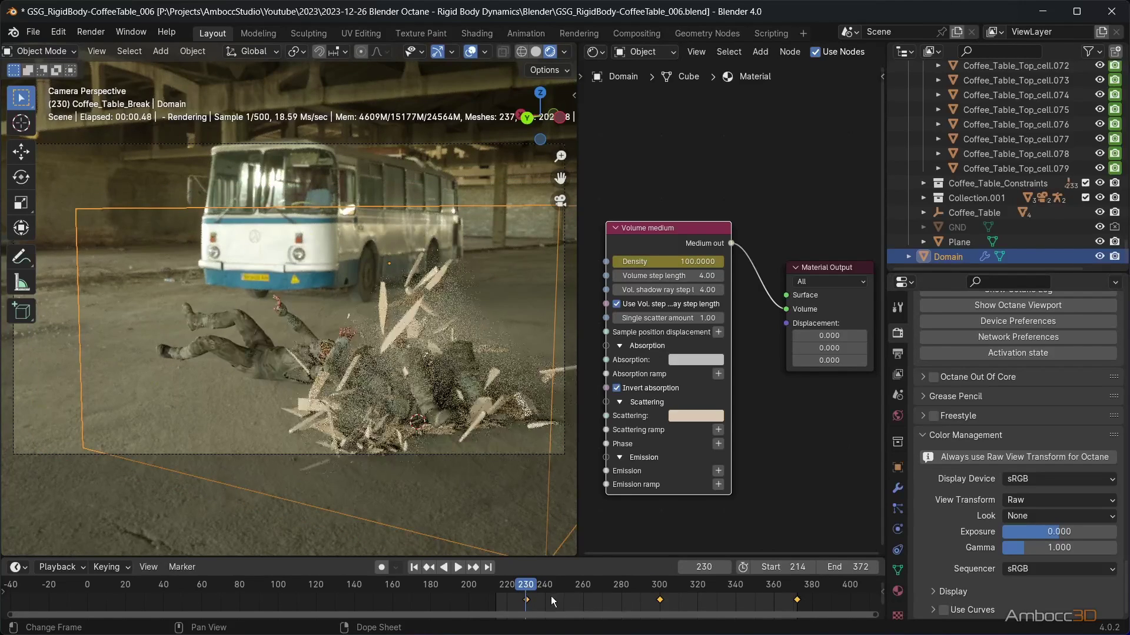
# - Rearrange the Volume medium and Material Output nodes and save the file
pyautogui.moveTo(659, 243); pyautogui.dragTo(678, 233)
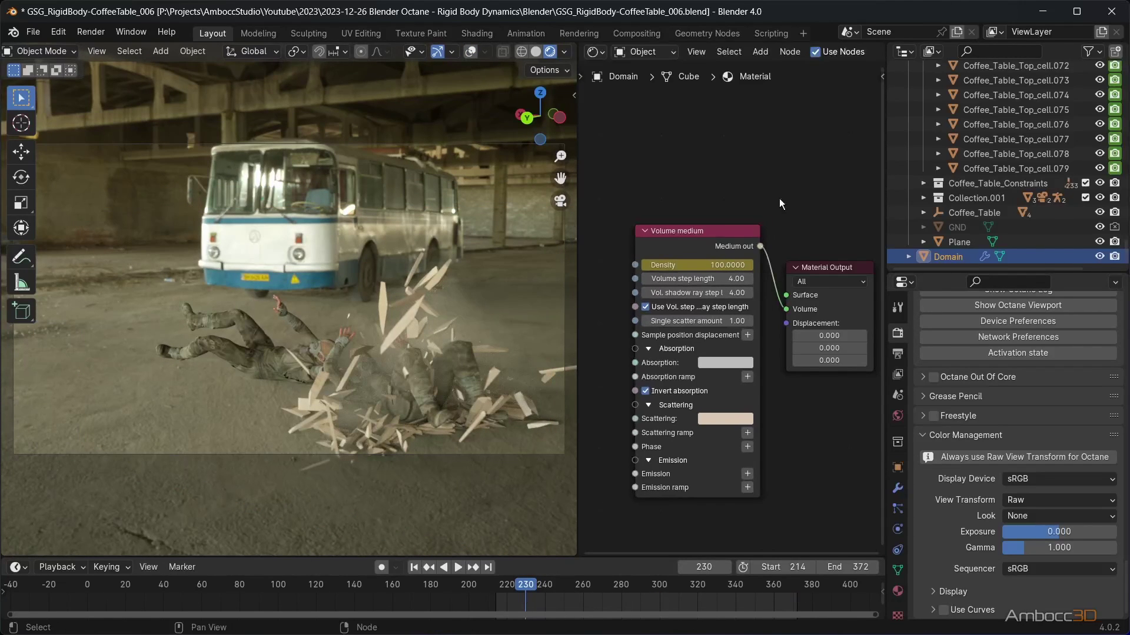
pyautogui.moveTo(824, 267); pyautogui.dragTo(812, 223)
pyautogui.click(32, 34)
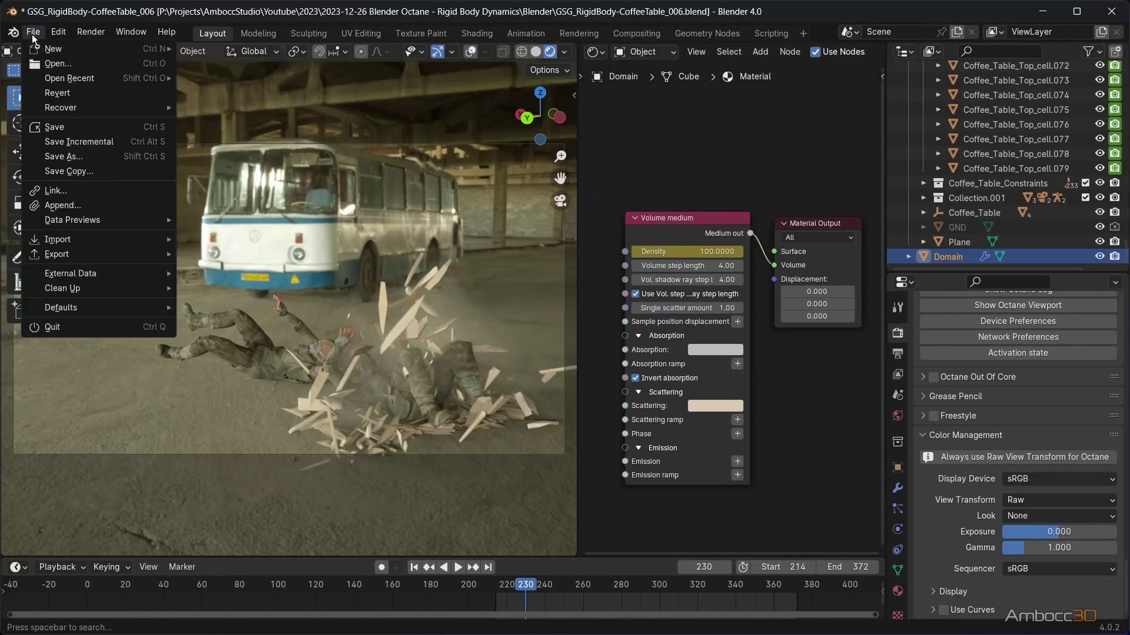
pyautogui.click(57, 132)
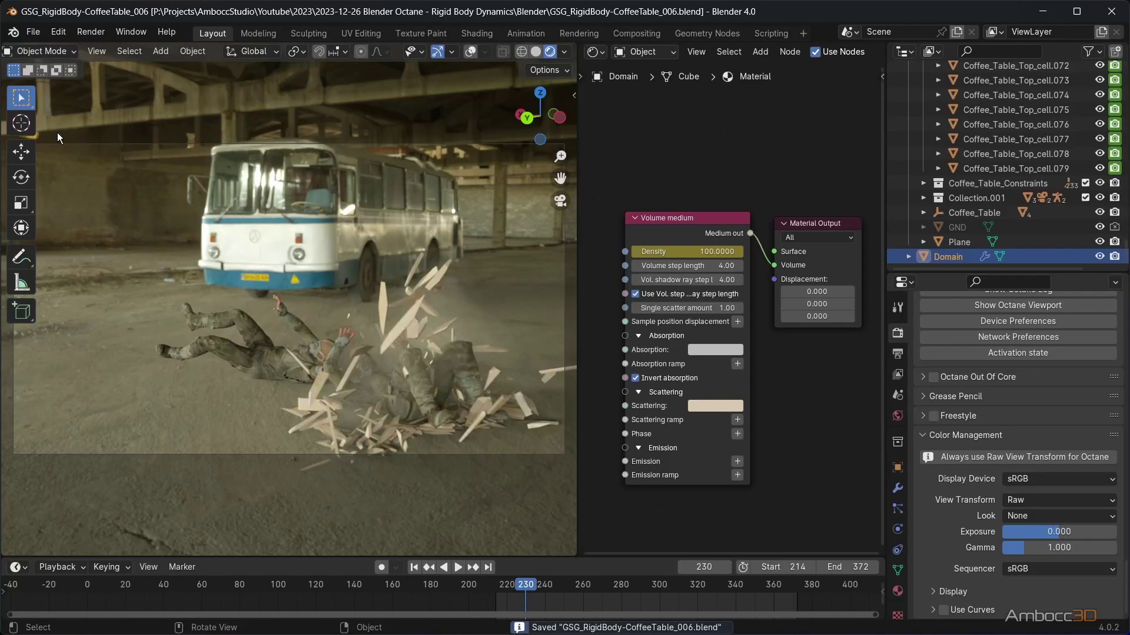